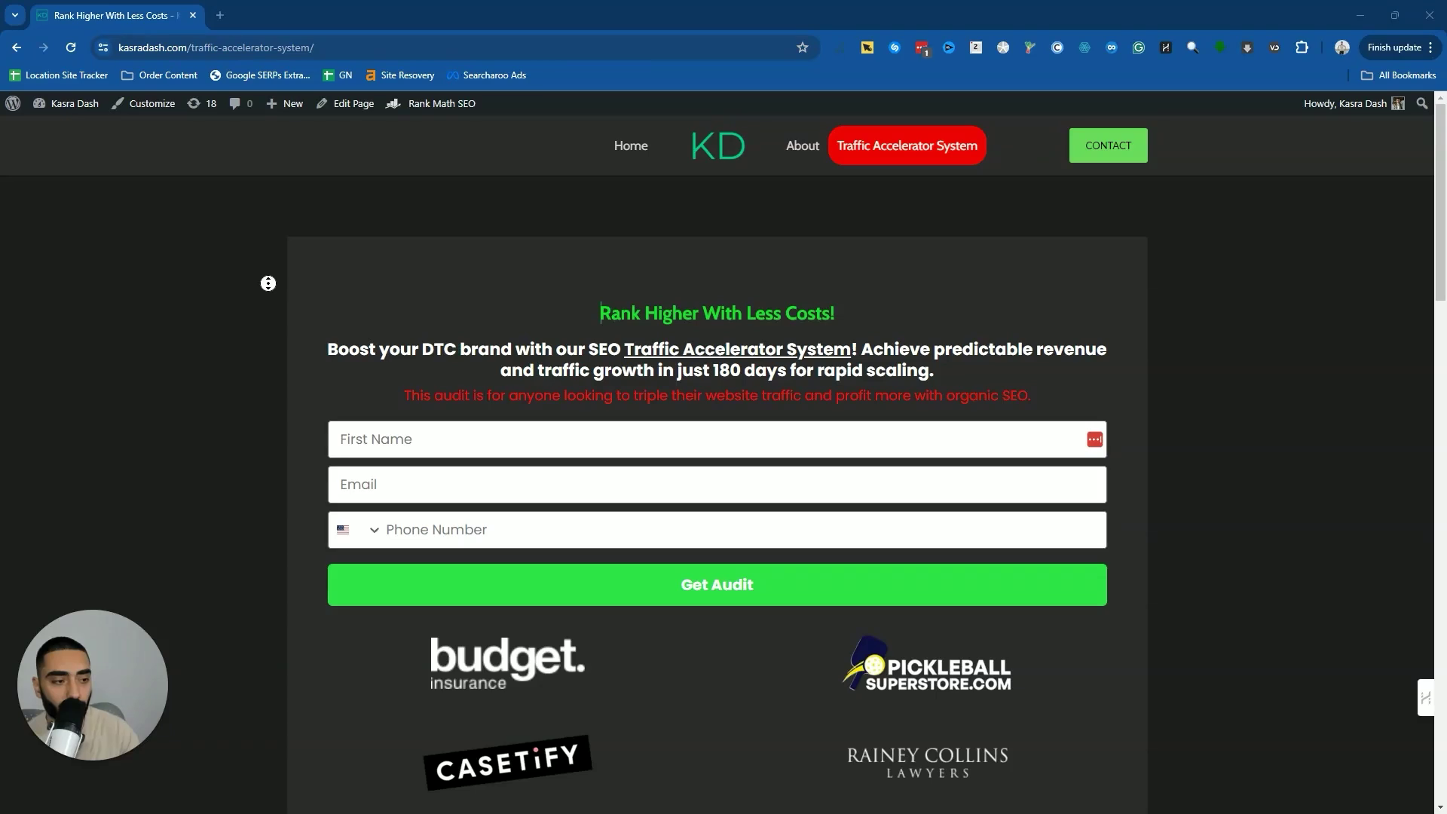
- Search Google for 'what is seo'
scroll(271, 301, down, 2)
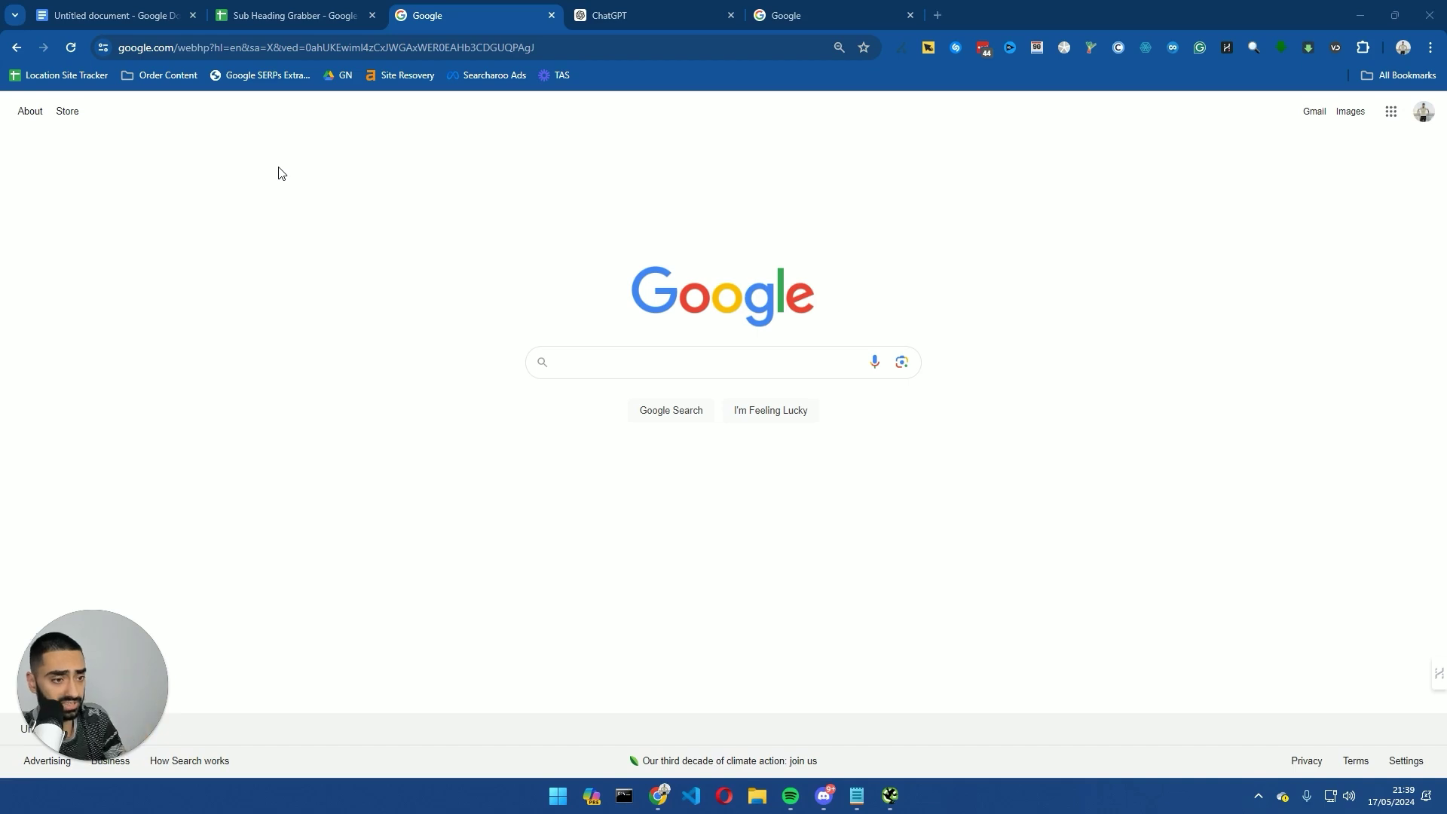
click(593, 370)
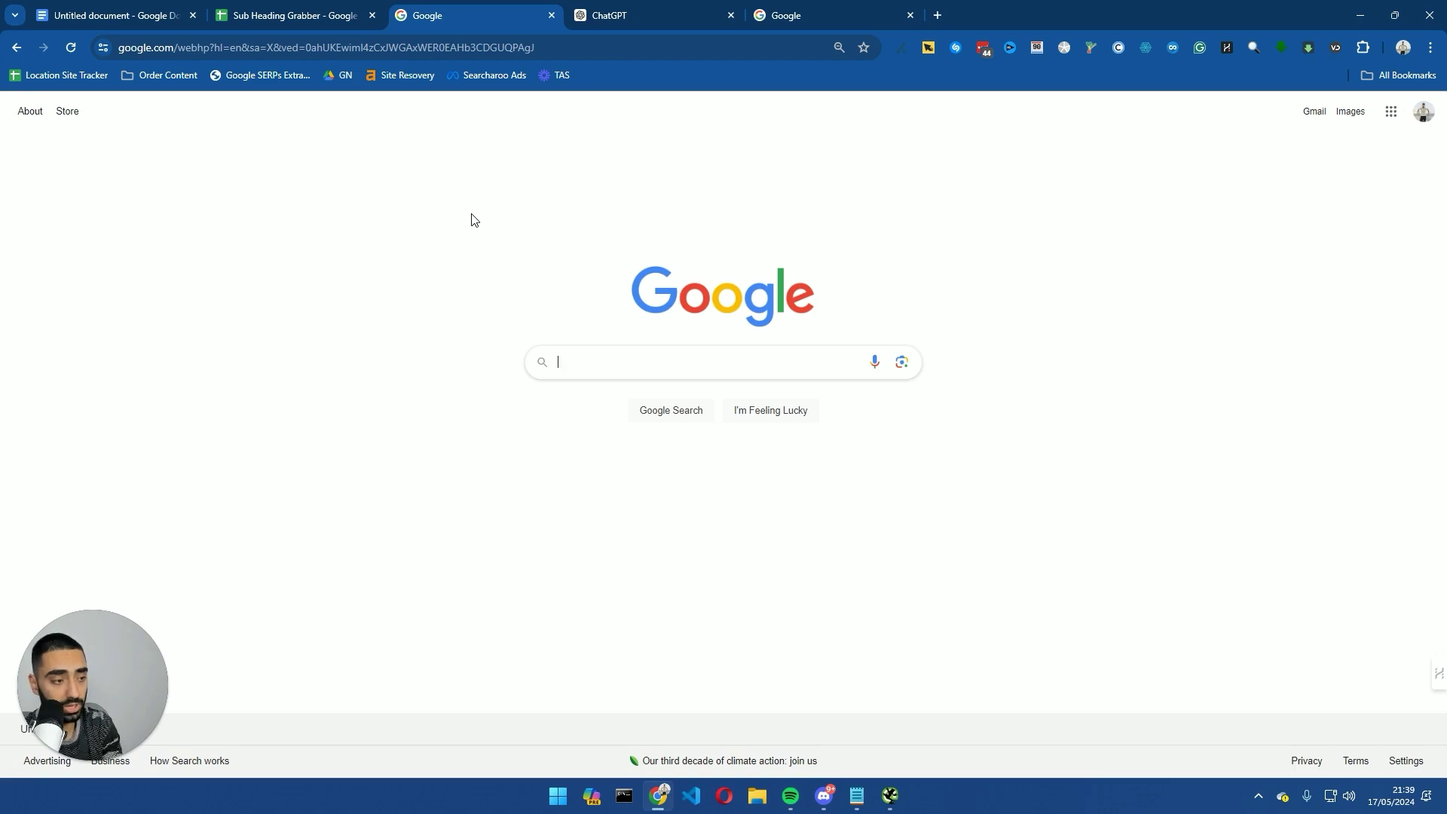
text(what i)
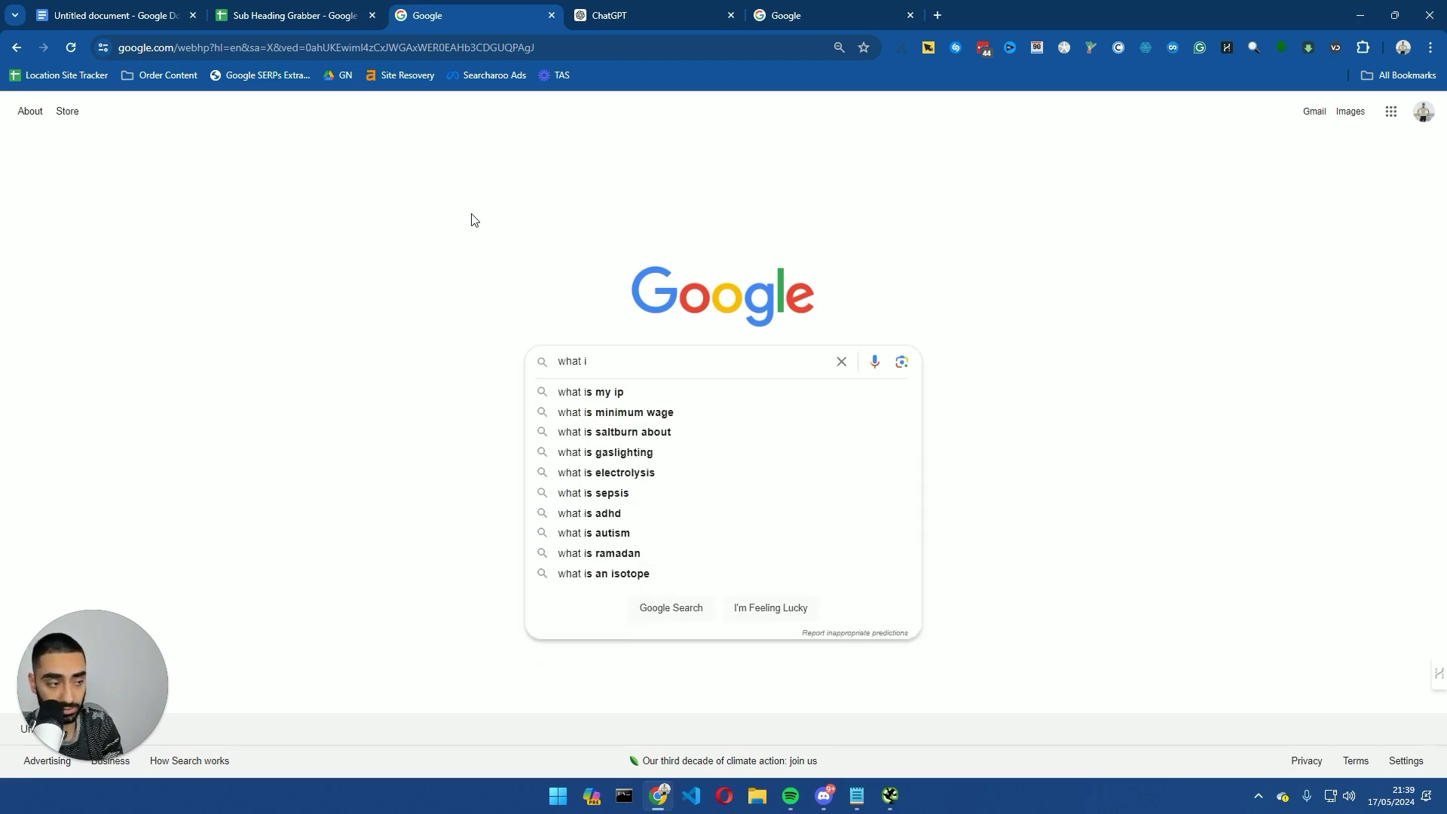
text(s)
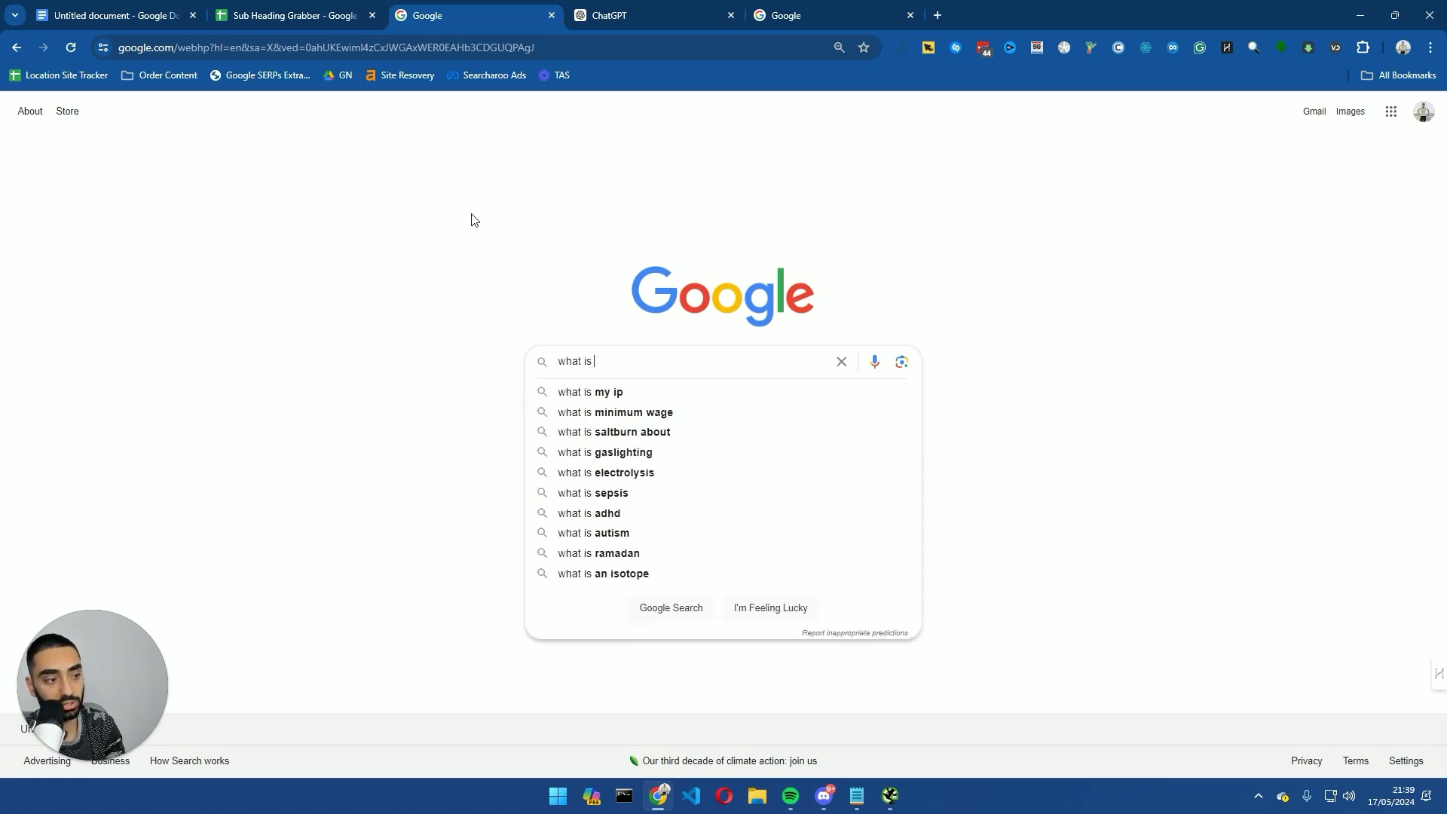
key(BackSpace)
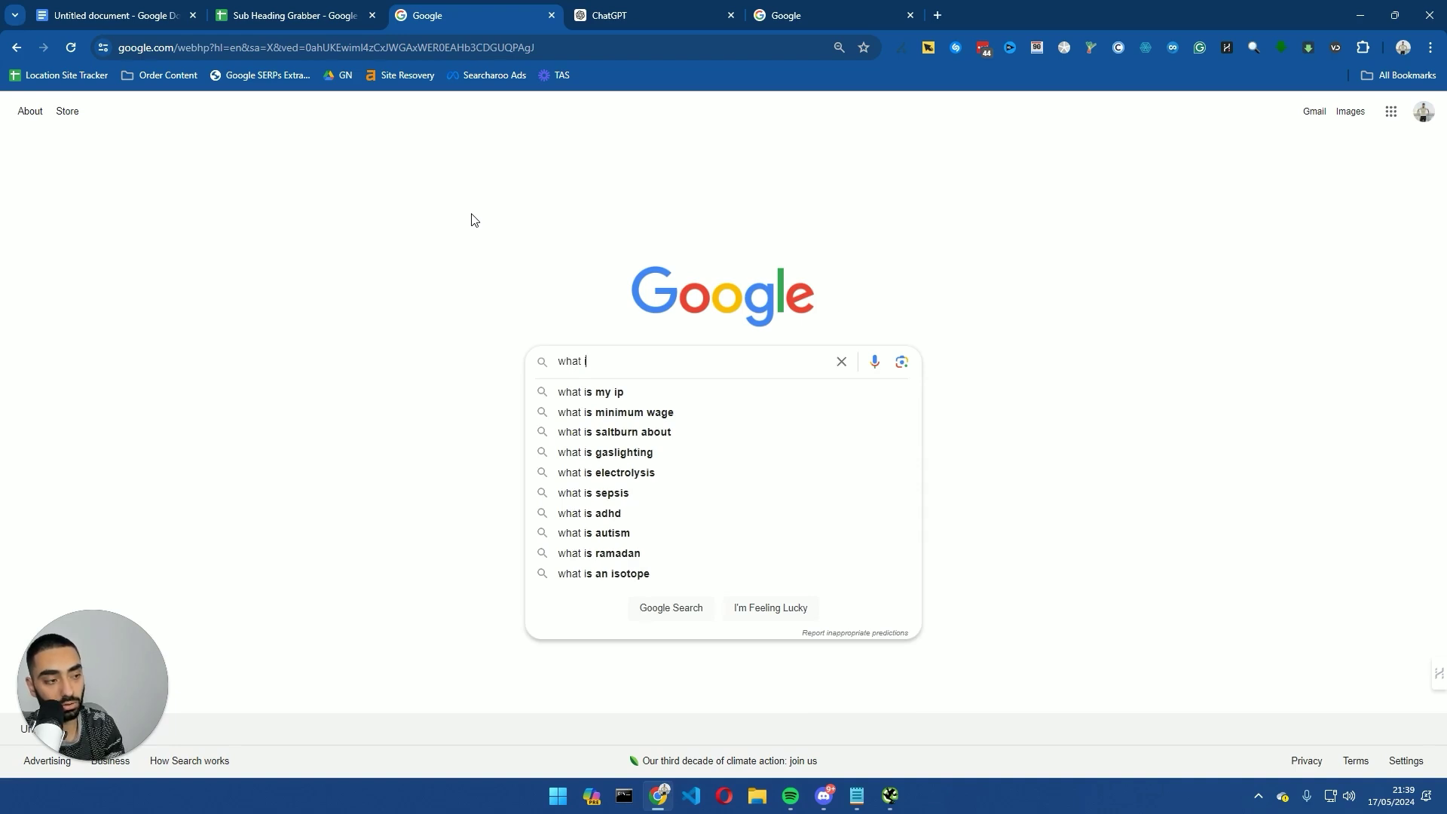
text(s seo)
key(Return)
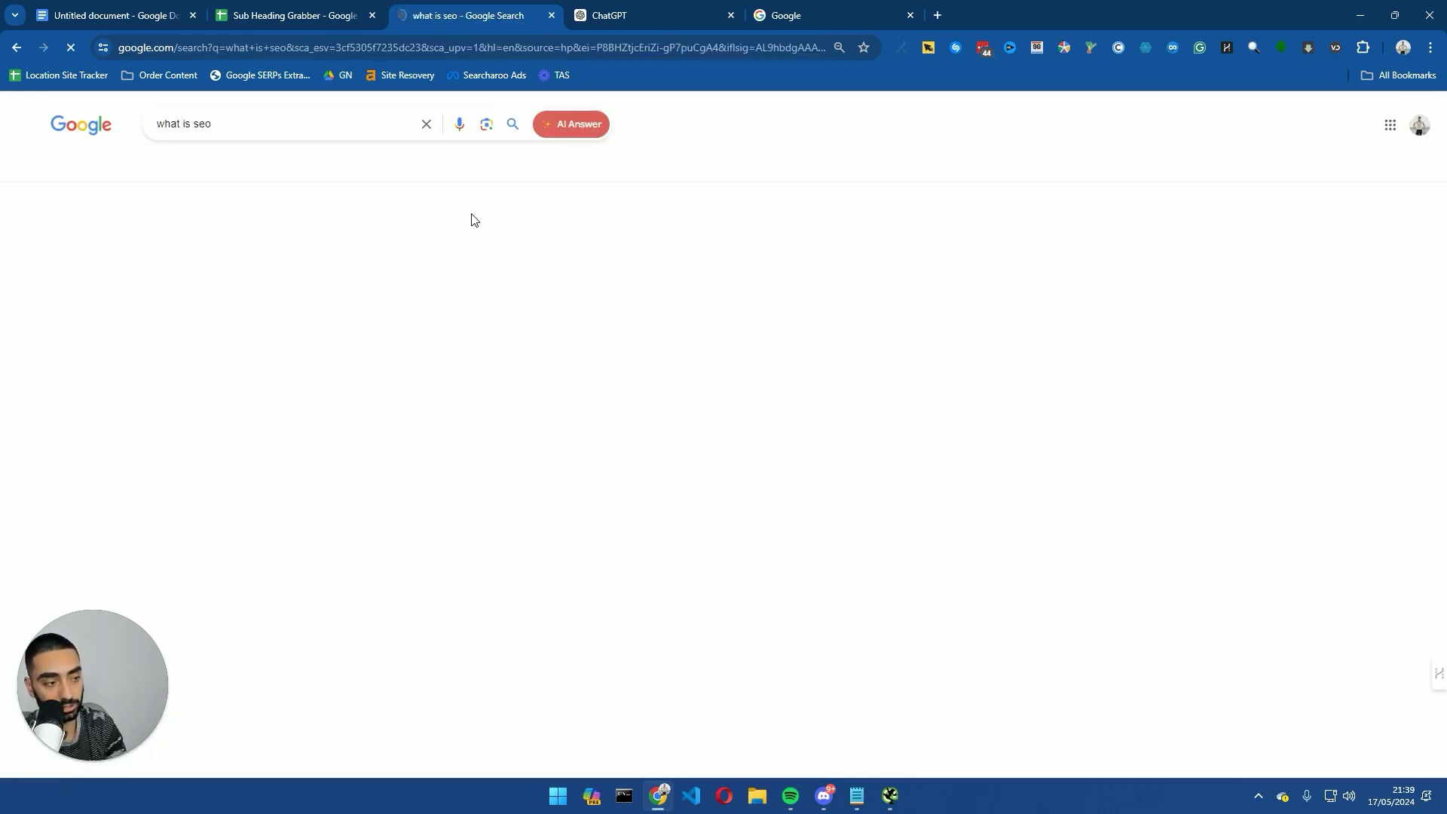
- Open the Search Engine Land result in its own tab, then browse back through the results
drag(81, 634, 1044, 251)
ctrl+click(289, 230)
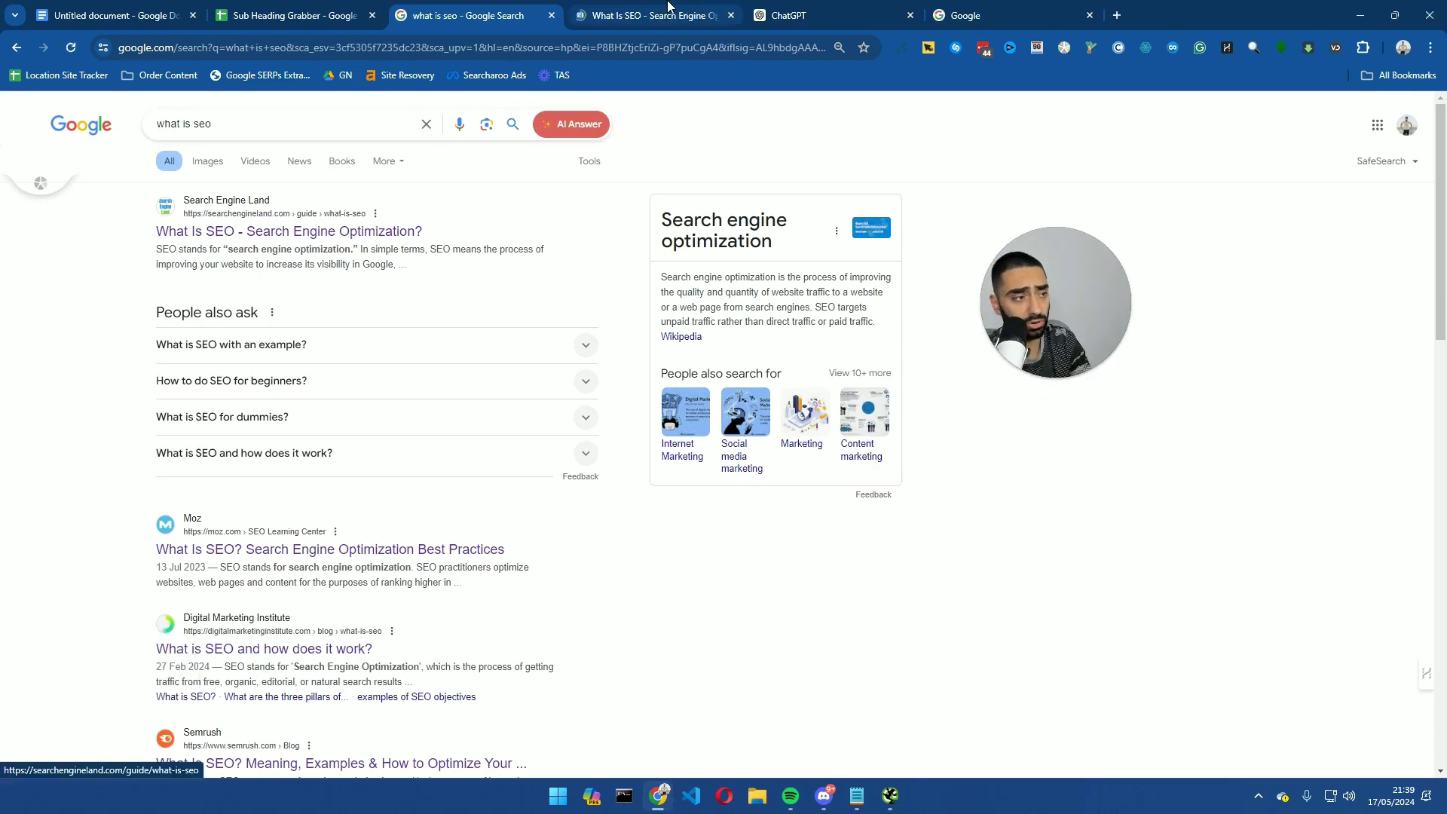
click(603, 17)
click(512, 15)
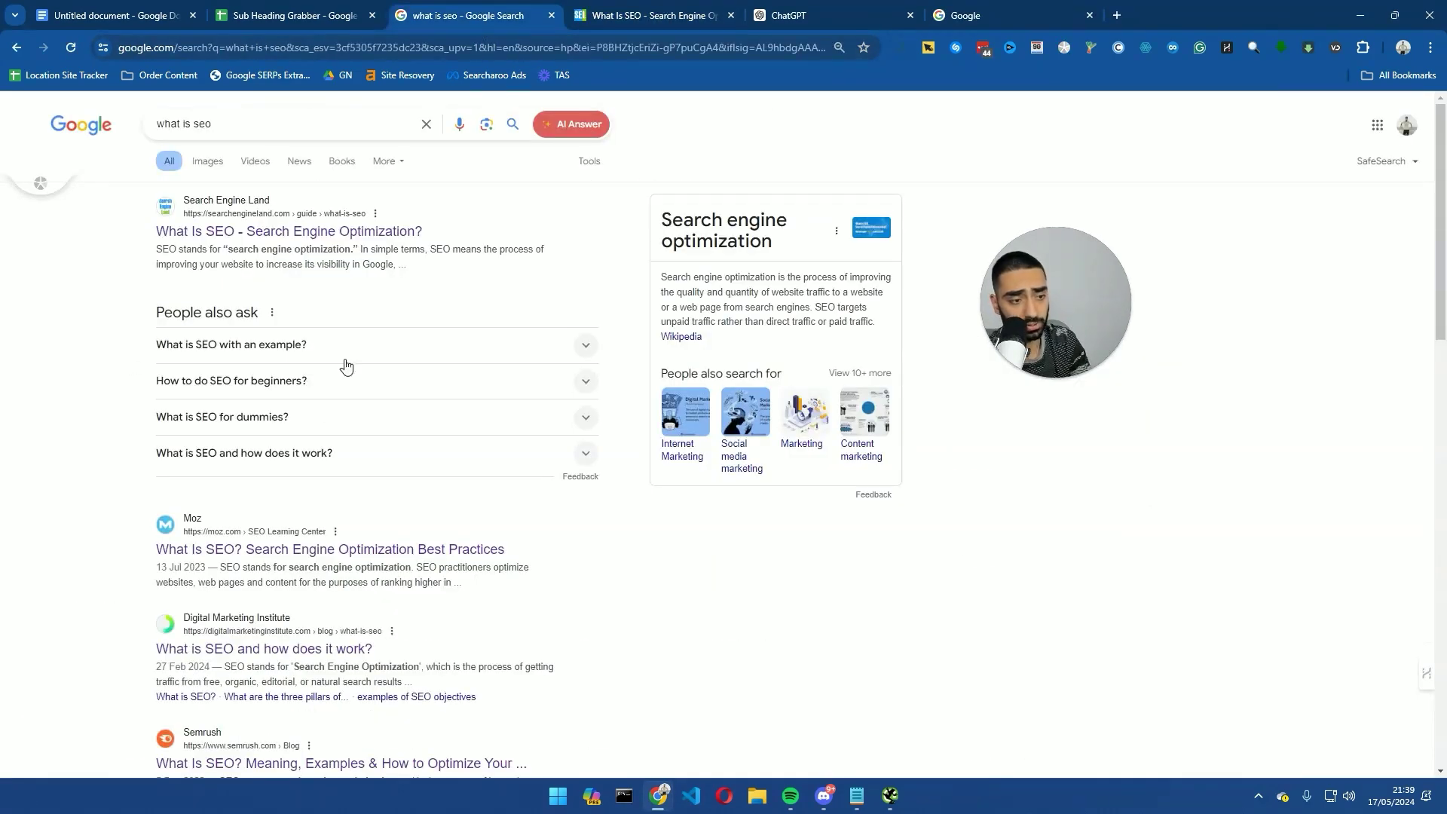
scroll(419, 567, down, 2)
scroll(419, 567, down, 10)
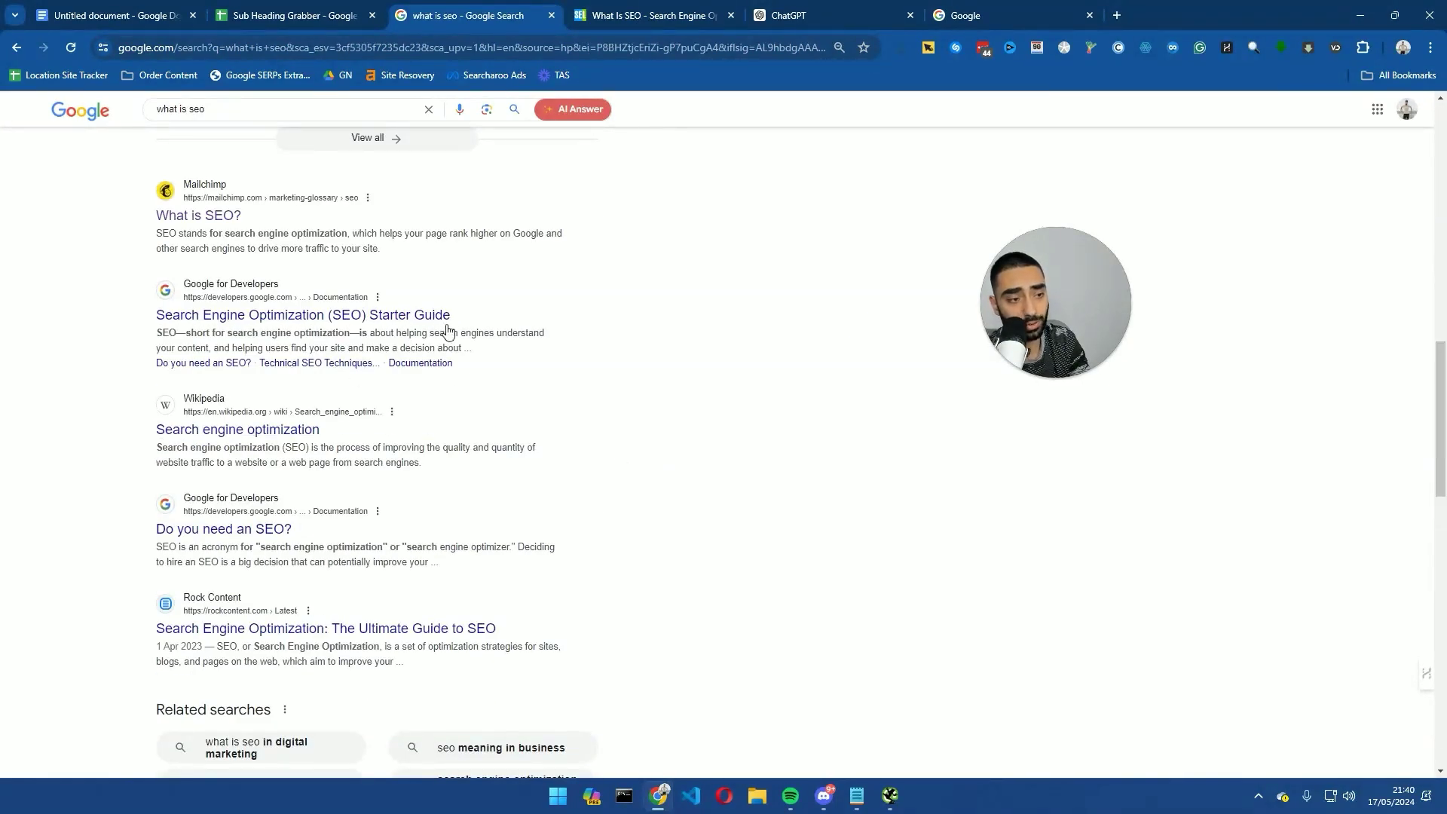
scroll(374, 346, up, 12)
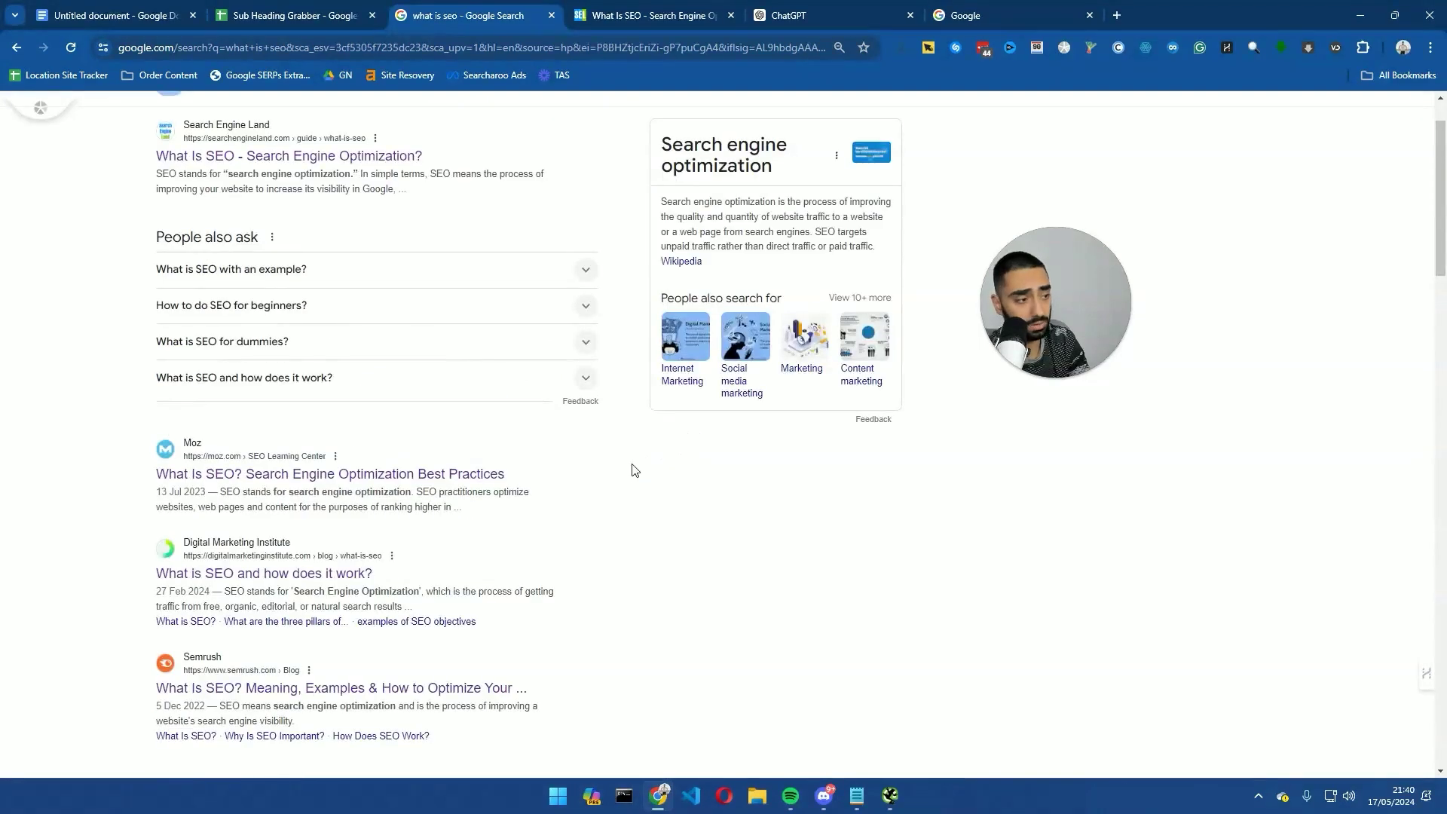
scroll(630, 488, down, 4)
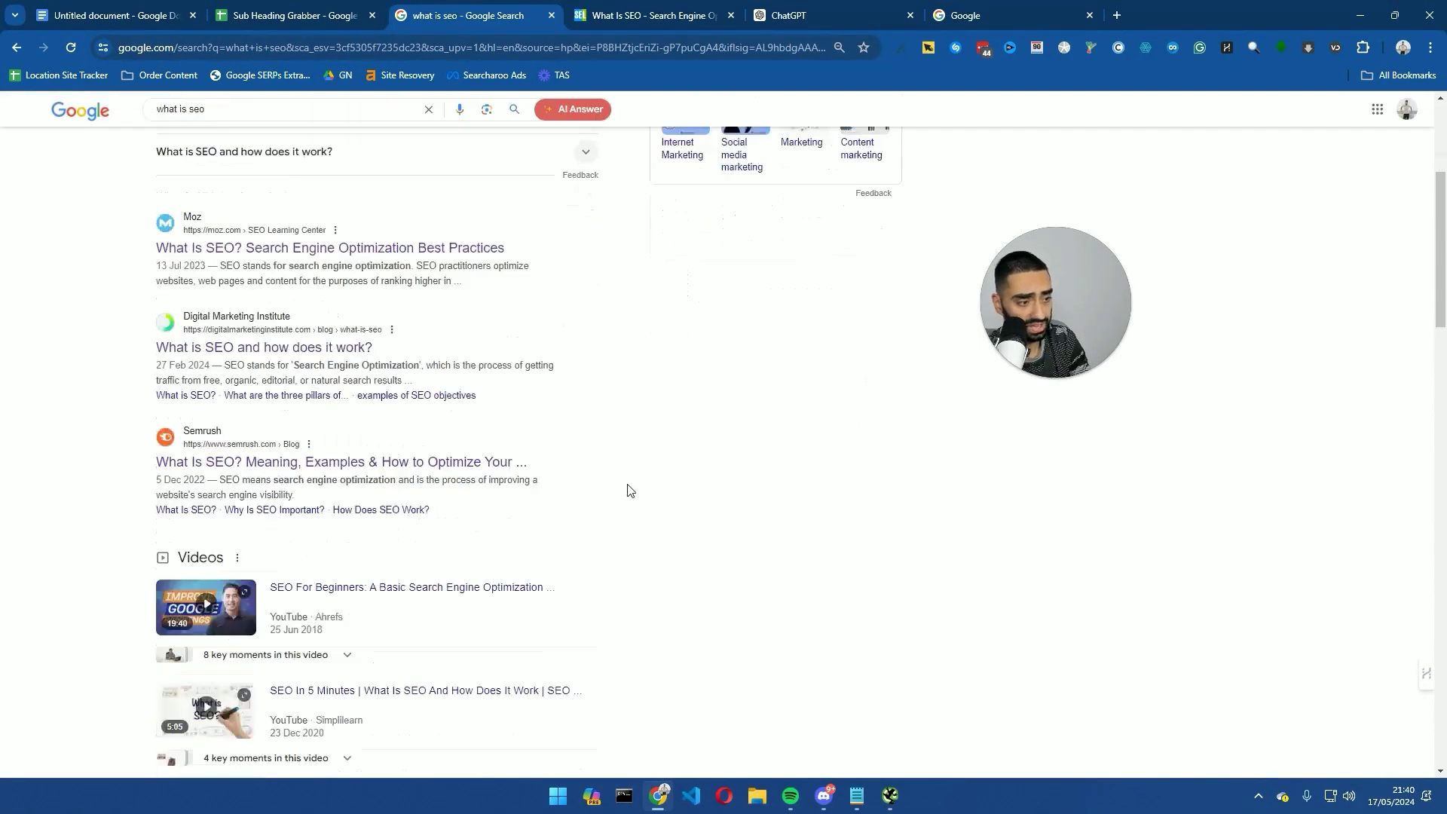
scroll(629, 491, up, 4)
scroll(630, 490, down, 3)
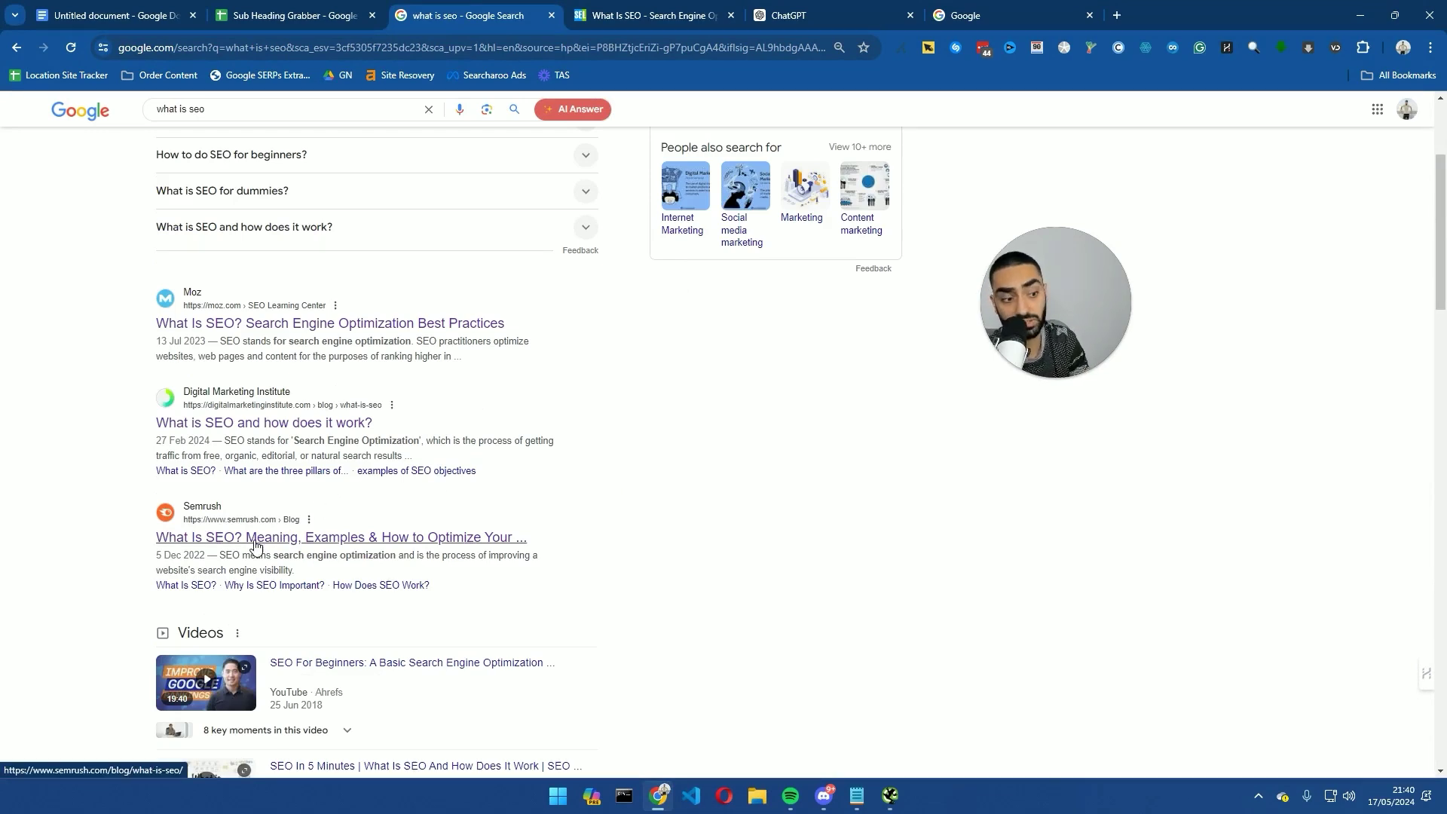
scroll(599, 392, down, 3)
scroll(603, 452, up, 6)
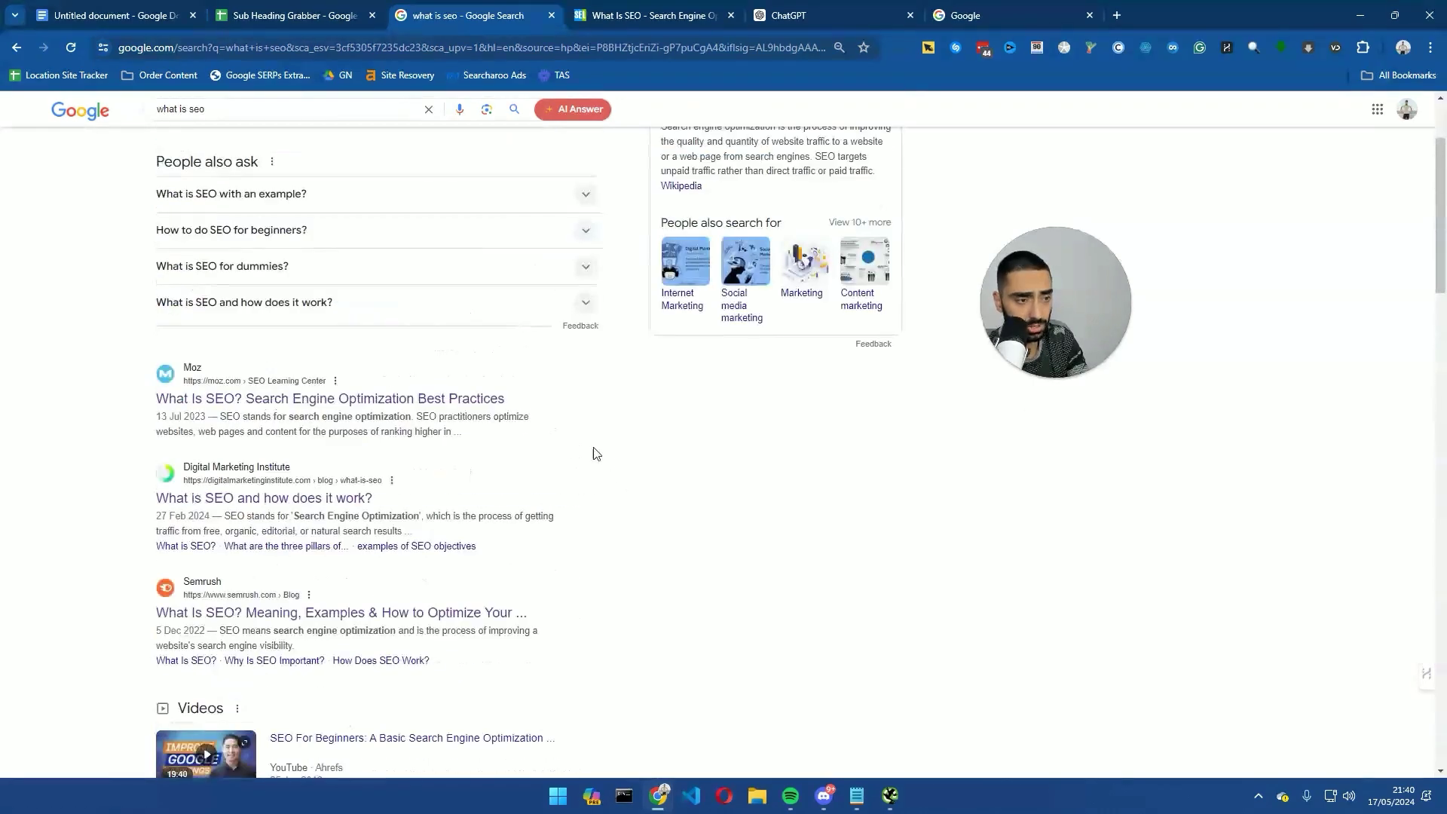
- Select the Search Engine Land article's web address, then scroll down the 'what is seo' results
click(648, 15)
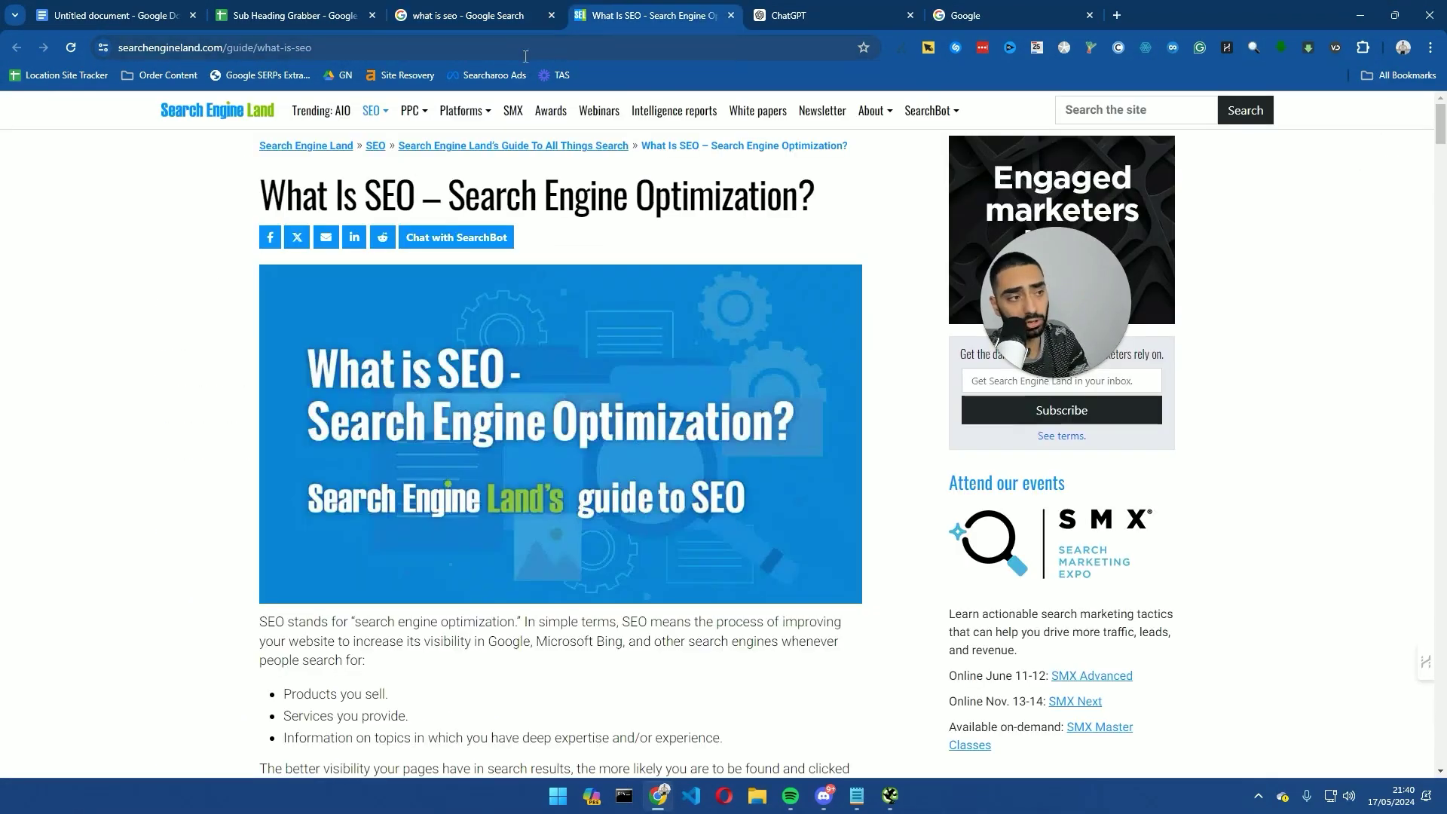
click(517, 47)
click(467, 15)
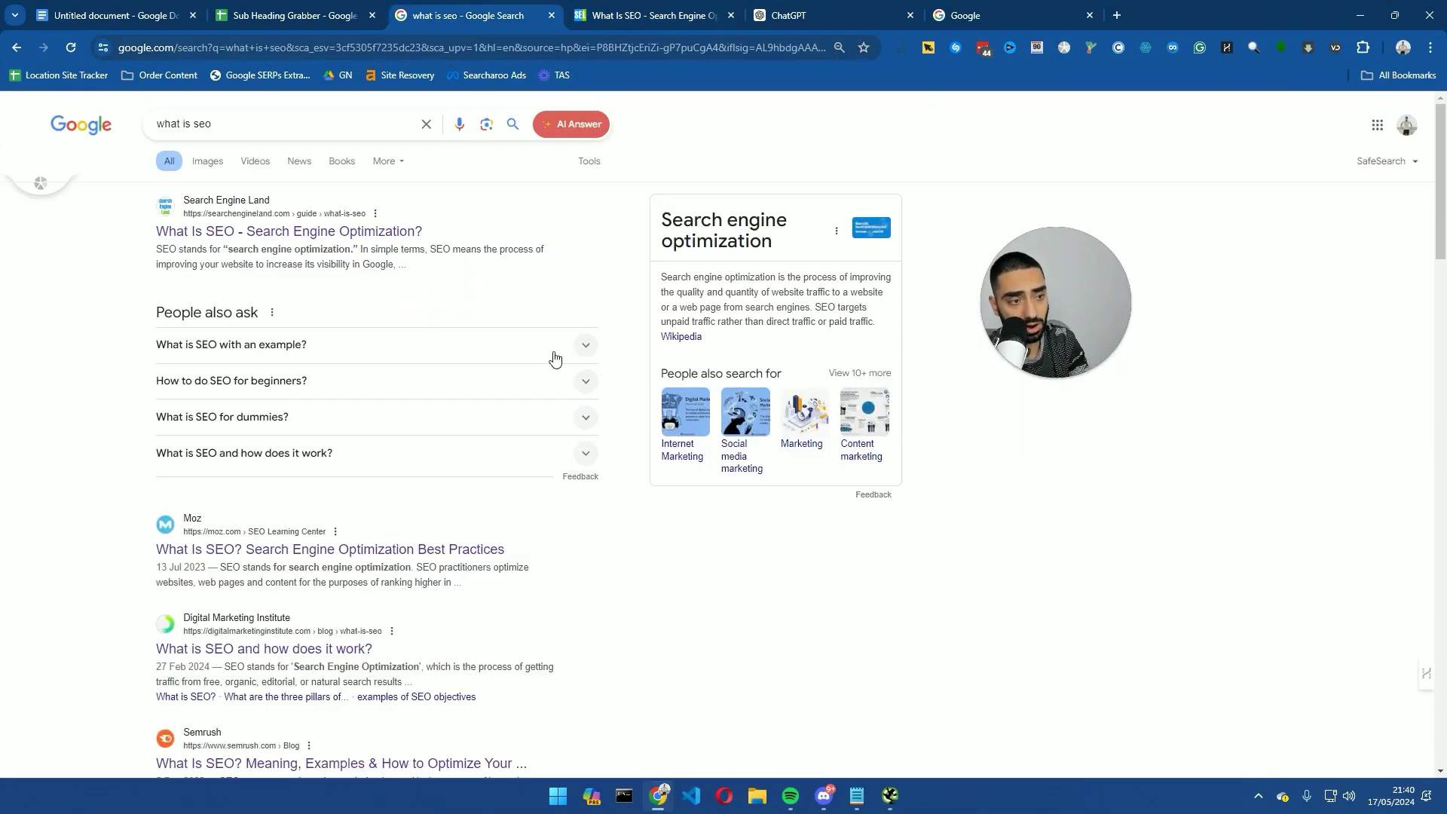
scroll(584, 380, down, 2)
scroll(637, 401, down, 8)
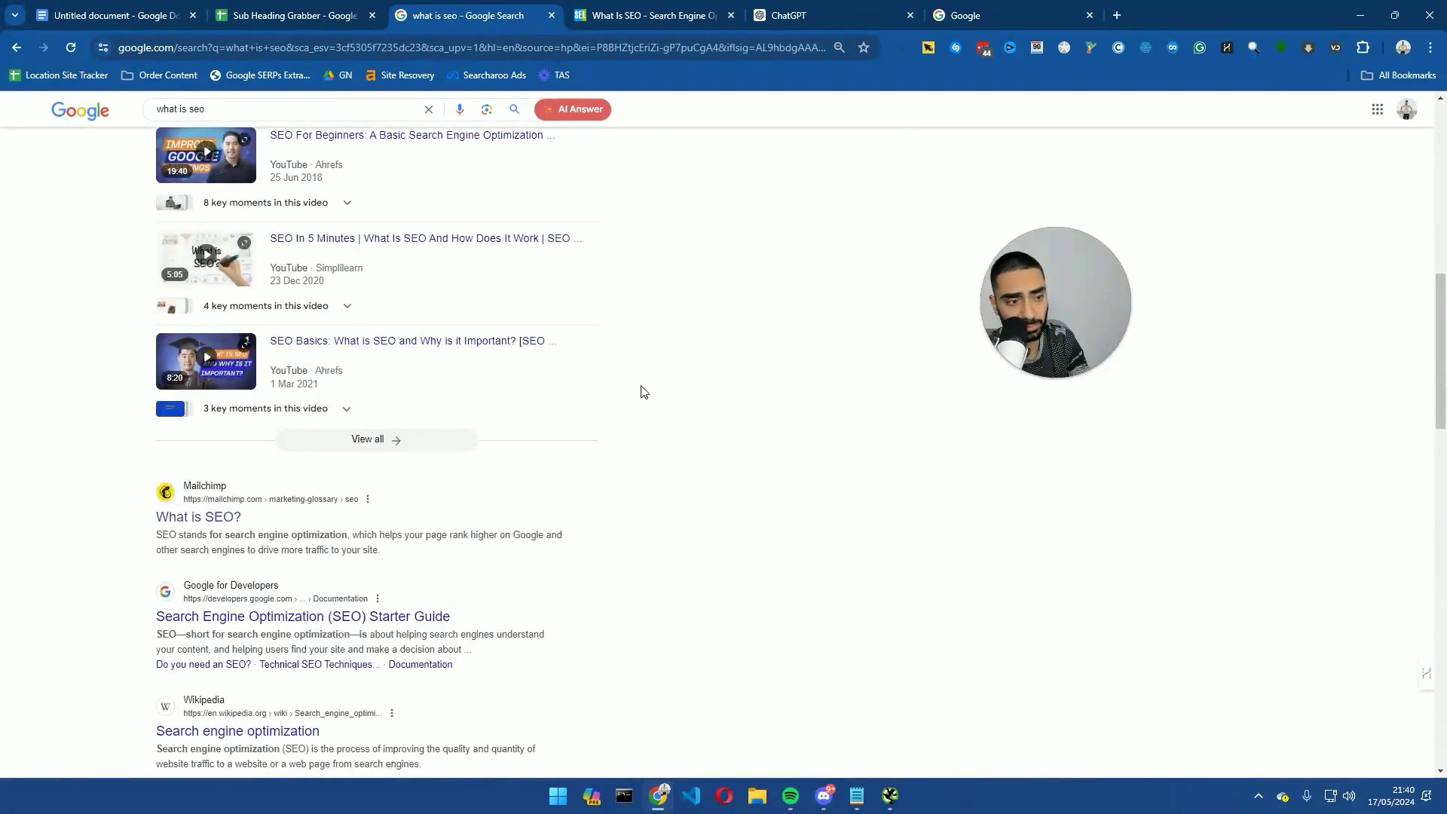
scroll(644, 392, down, 1)
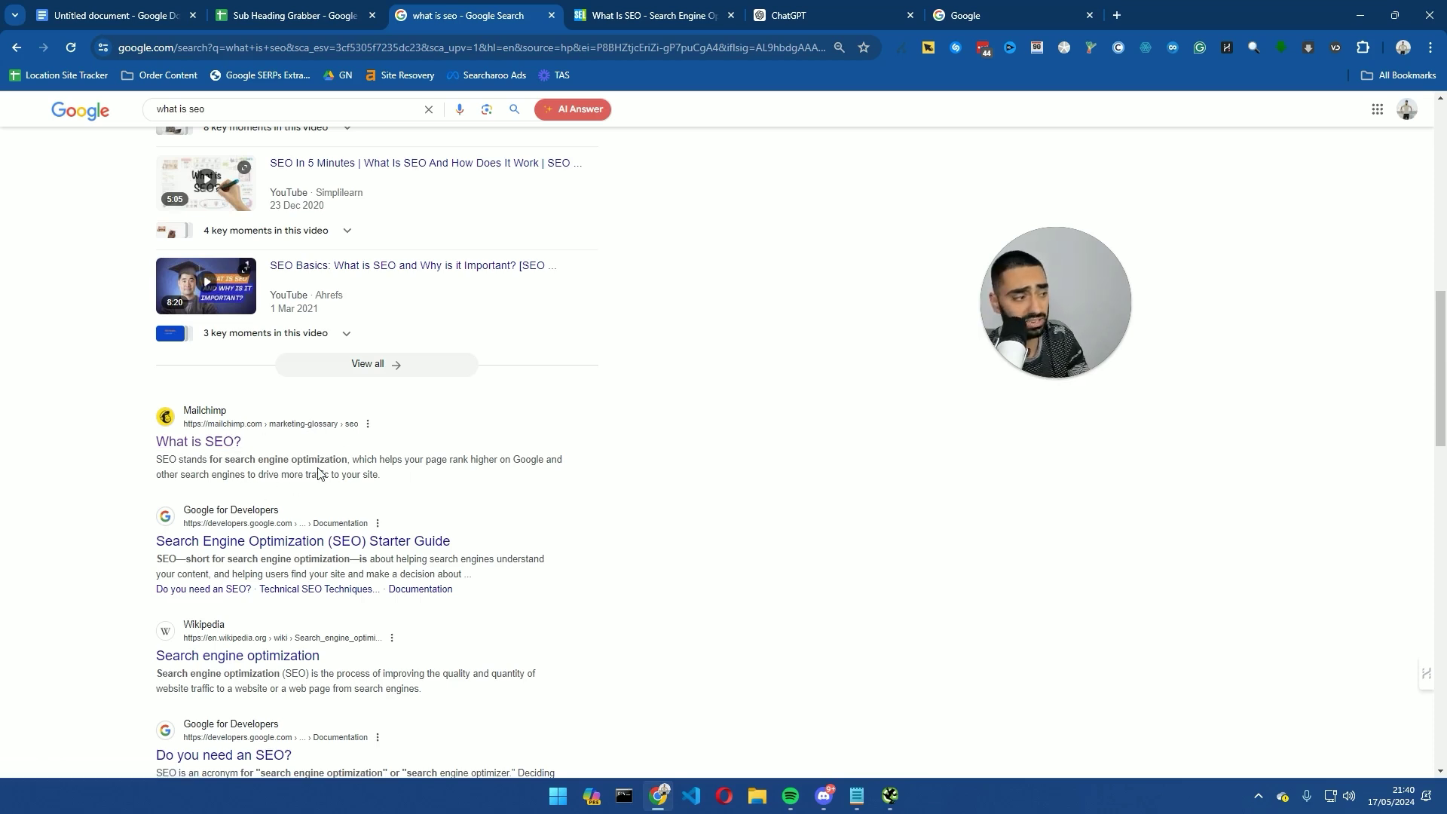
scroll(333, 473, down, 3)
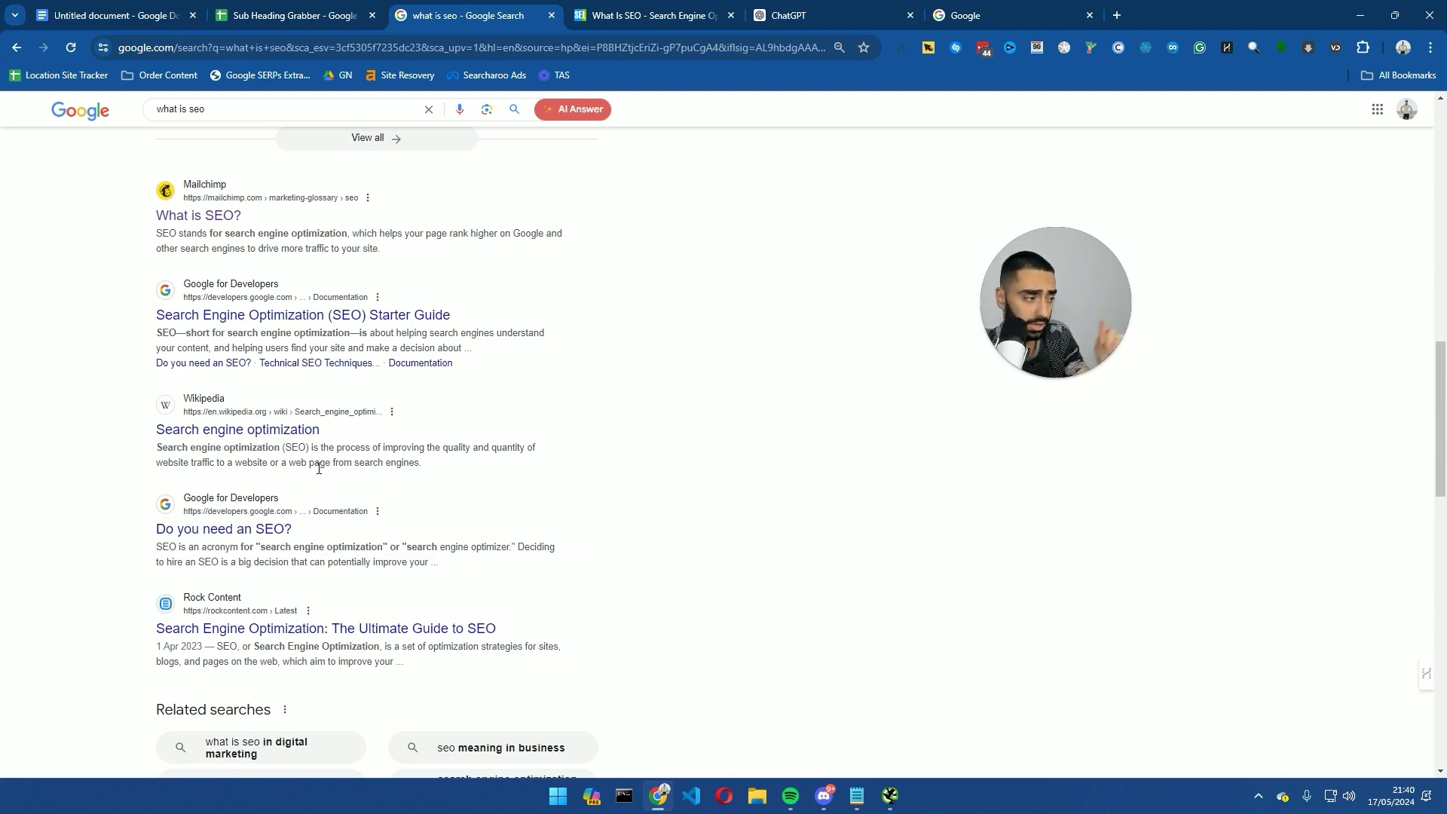
scroll(284, 462, down, 1)
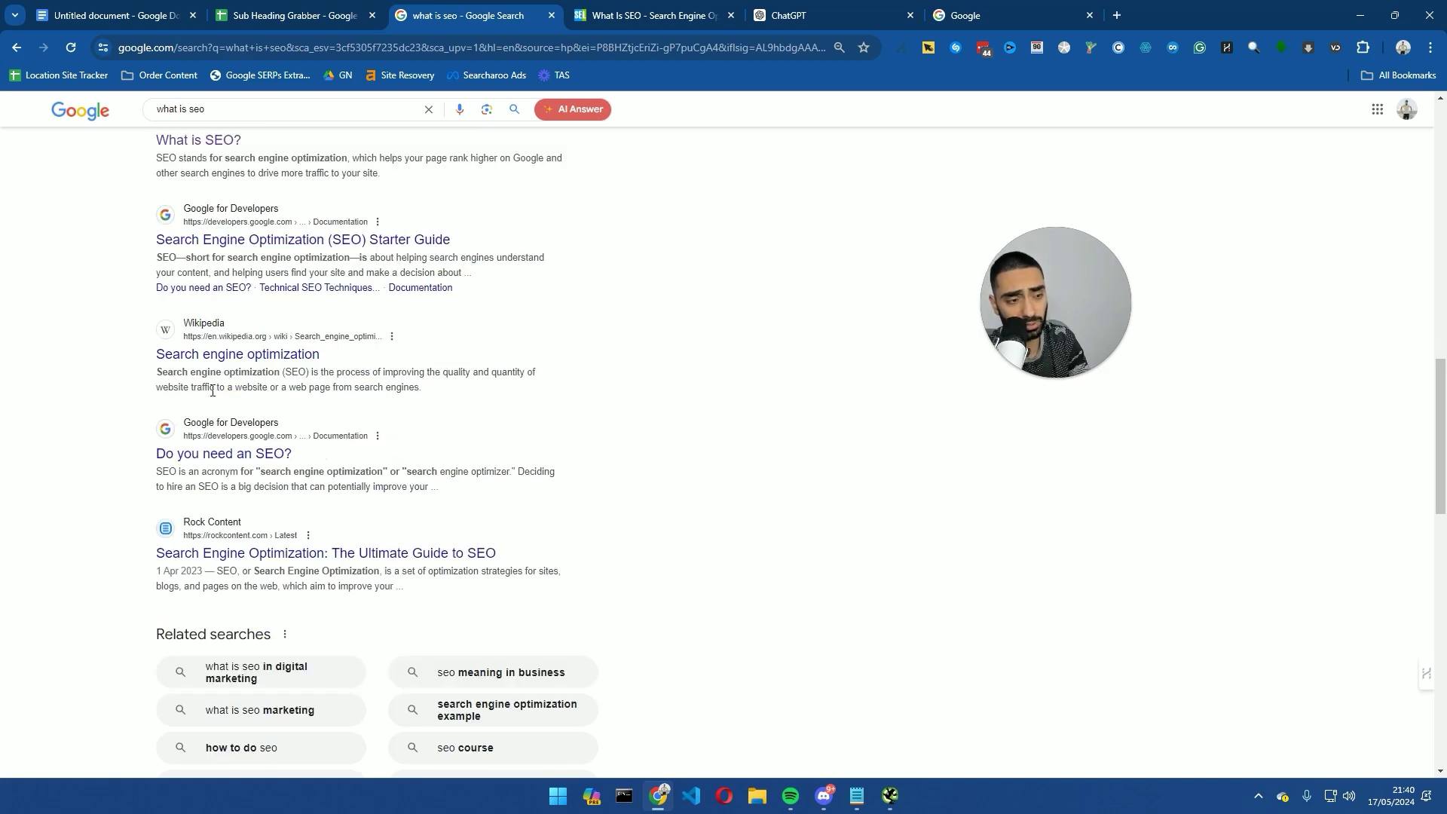
- Select the Wikipedia result's description of search engine optimization
drag(216, 372, 420, 388)
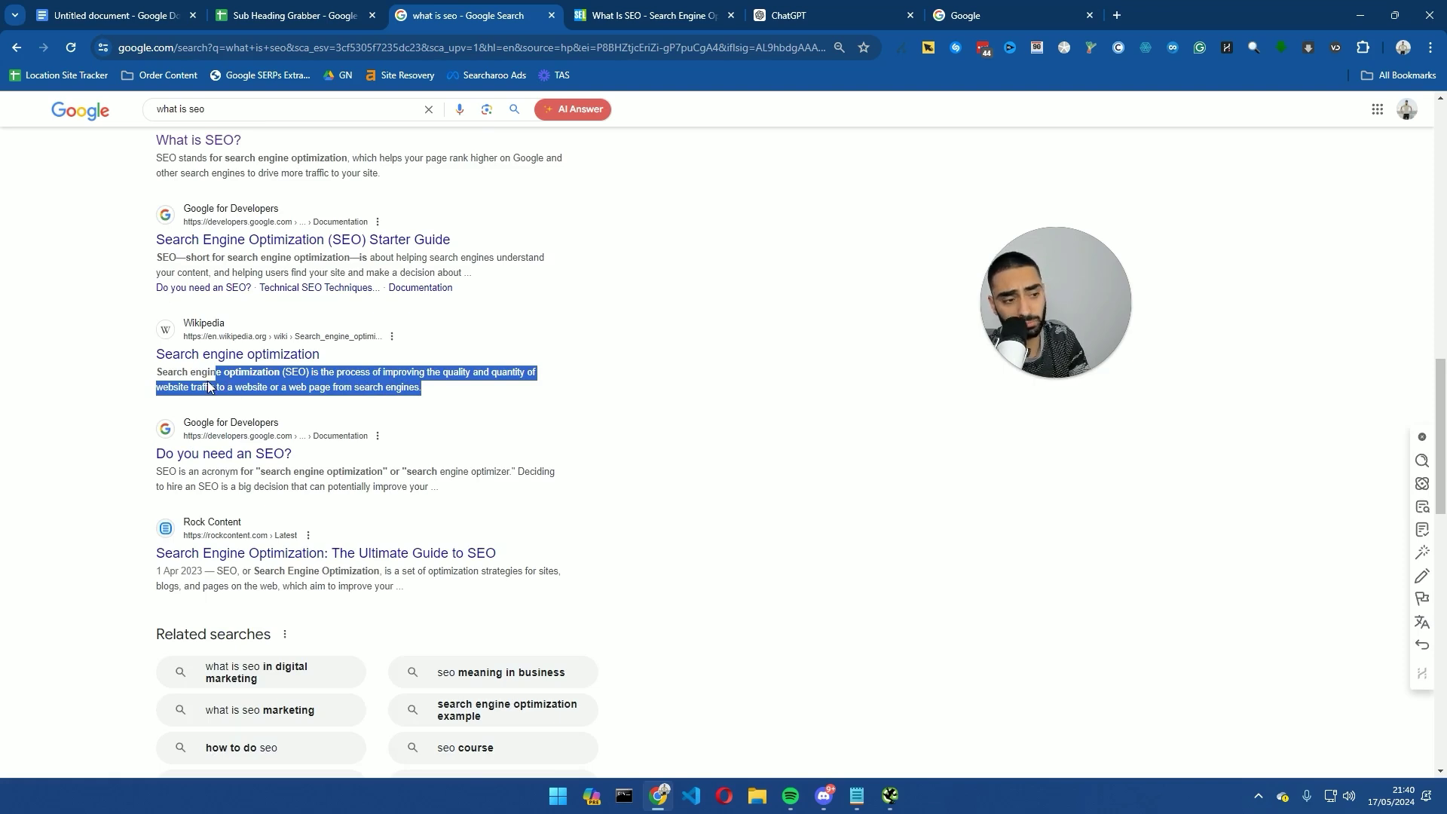
drag(174, 372, 434, 392)
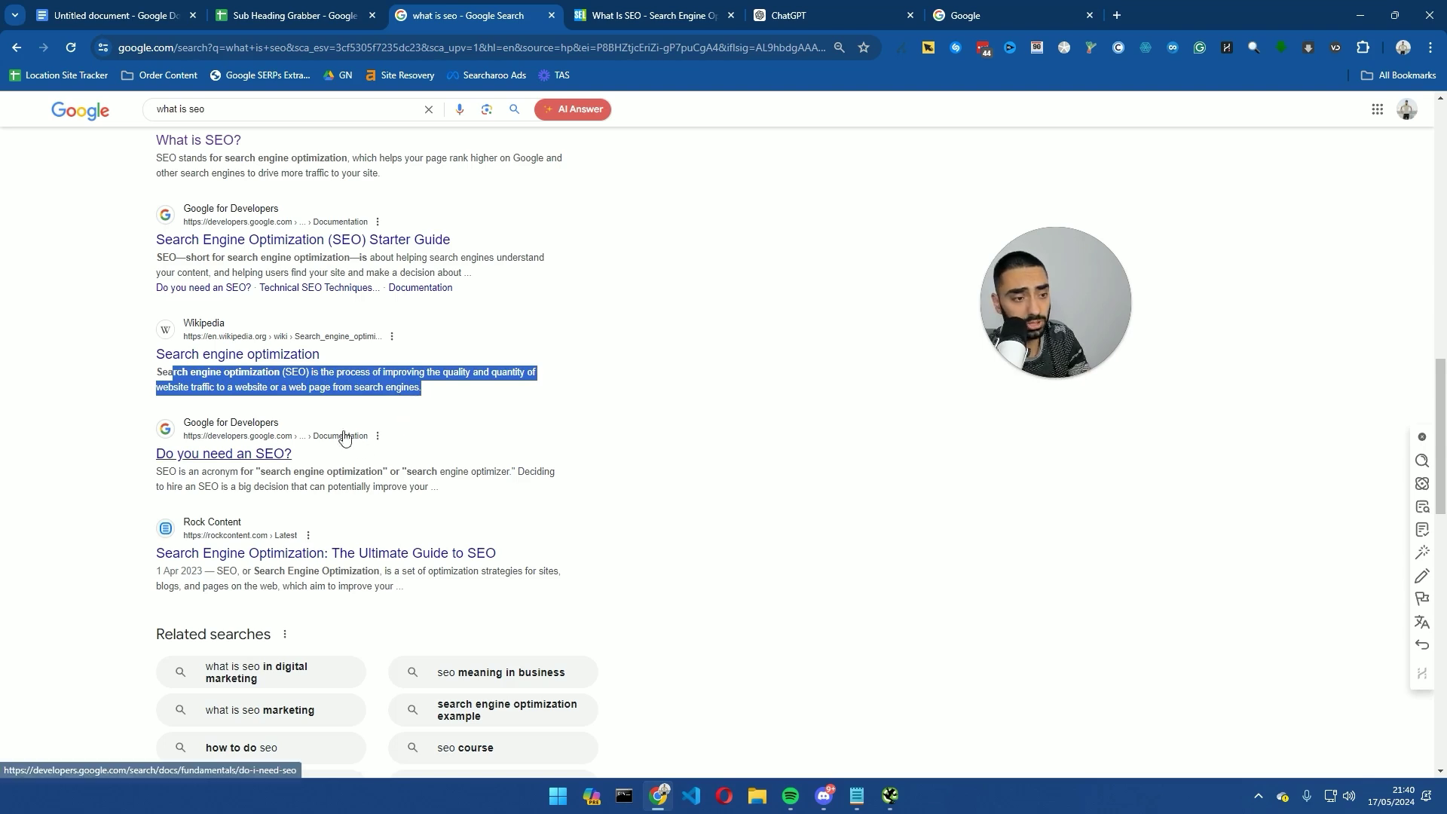
drag(156, 372, 427, 392)
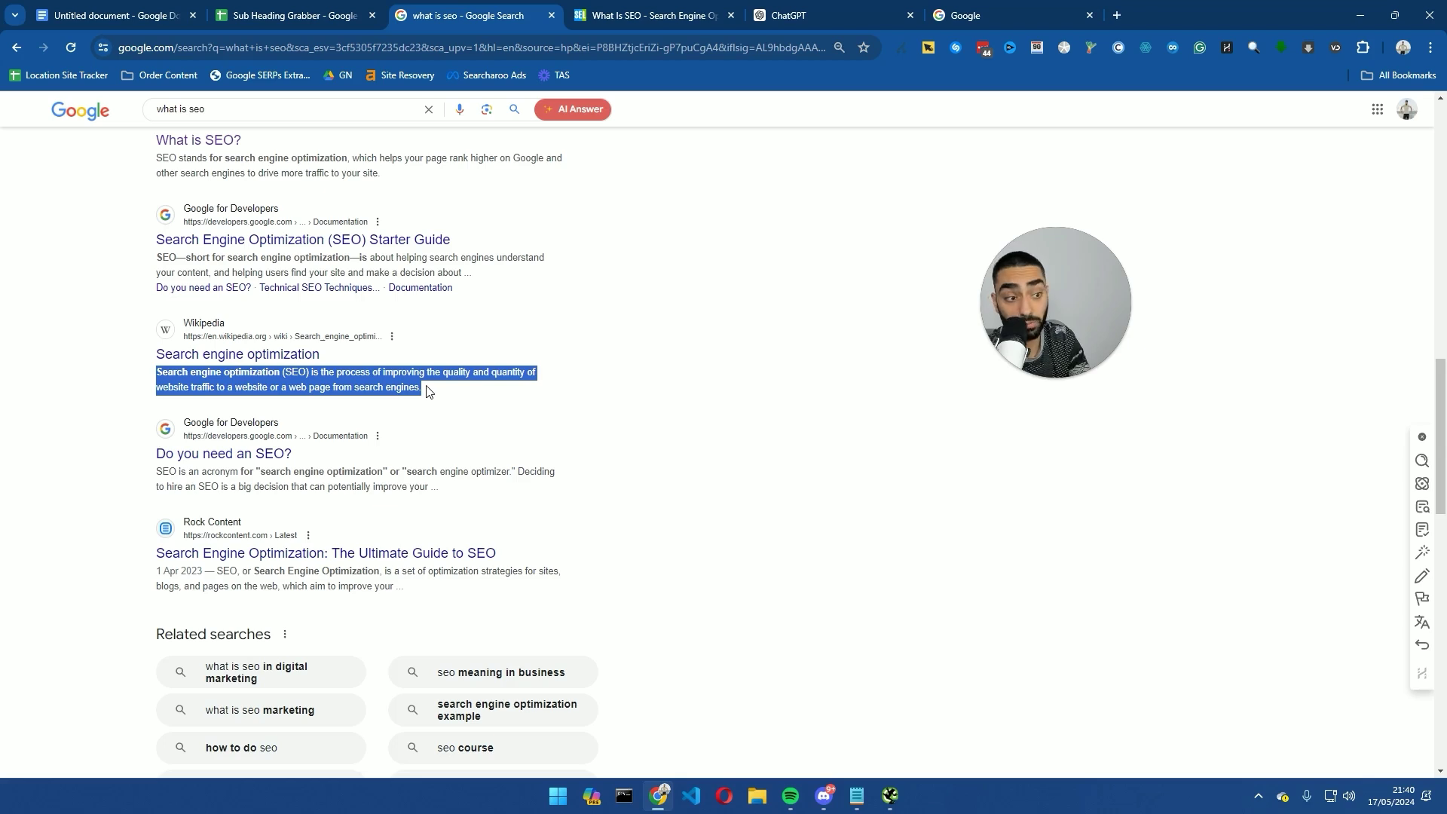
drag(143, 325, 419, 389)
scroll(427, 418, up, 1)
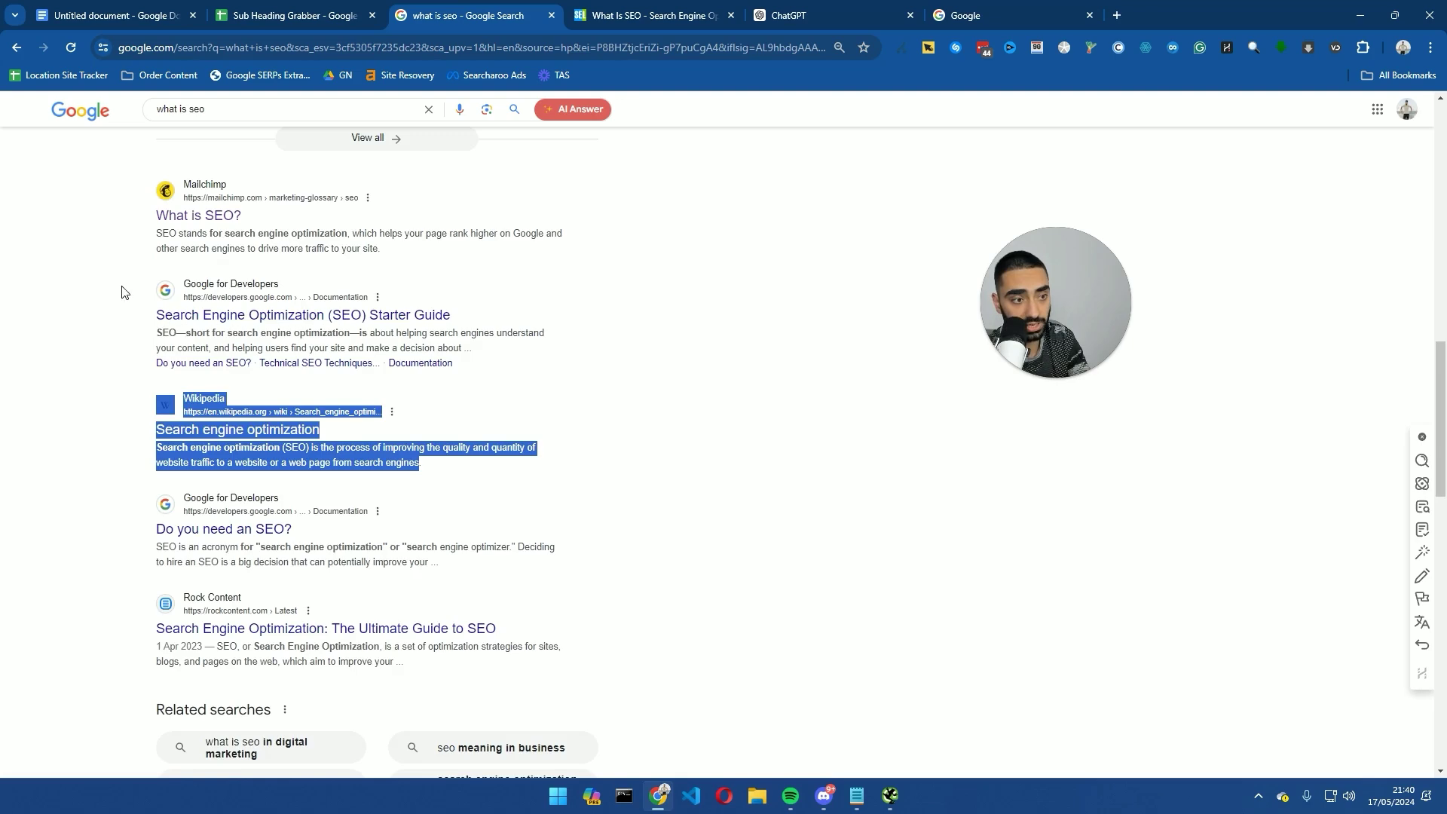
scroll(203, 448, down, 1)
scroll(211, 455, up, 2)
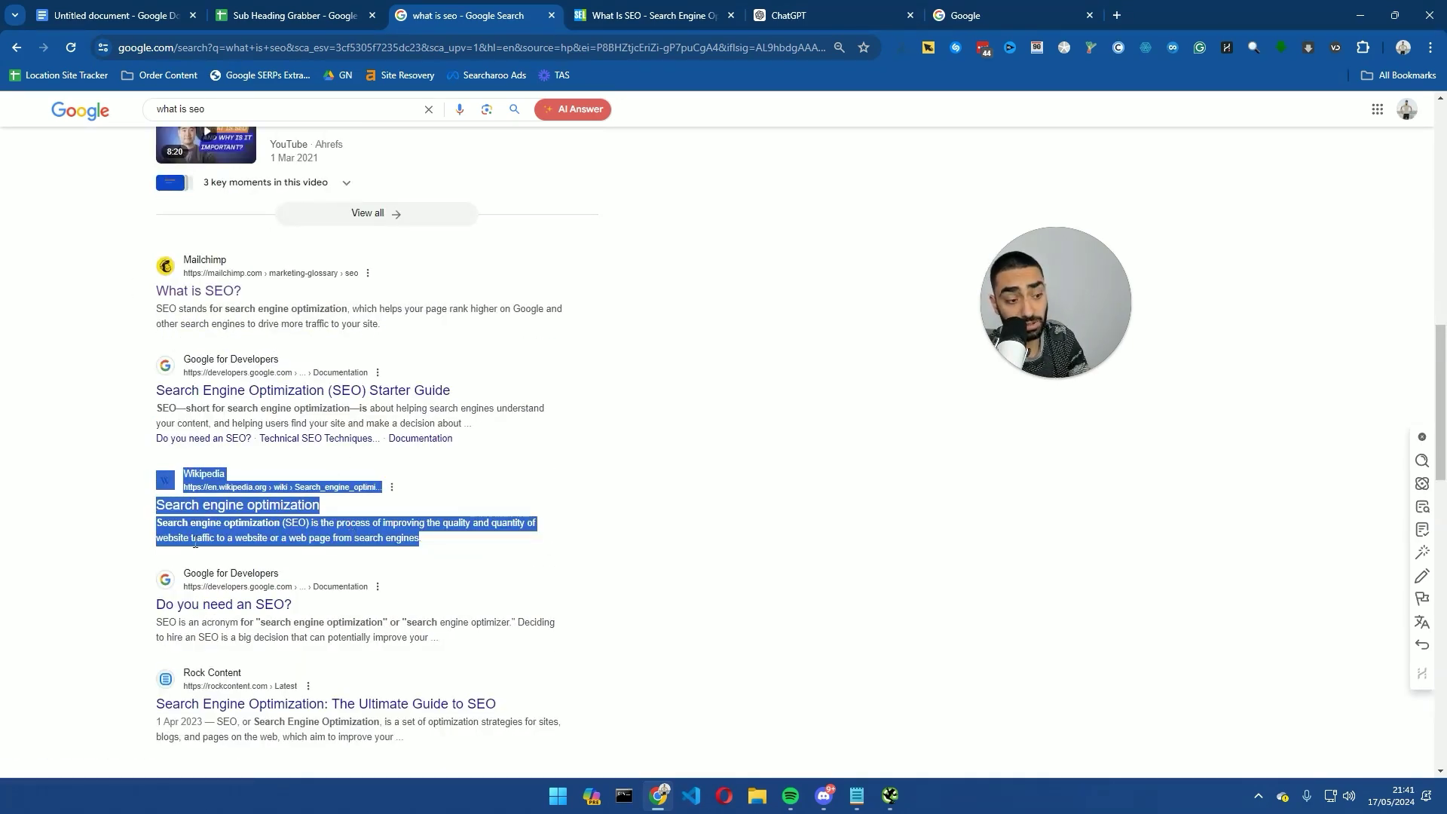
scroll(195, 541, down, 7)
scroll(195, 541, up, 20)
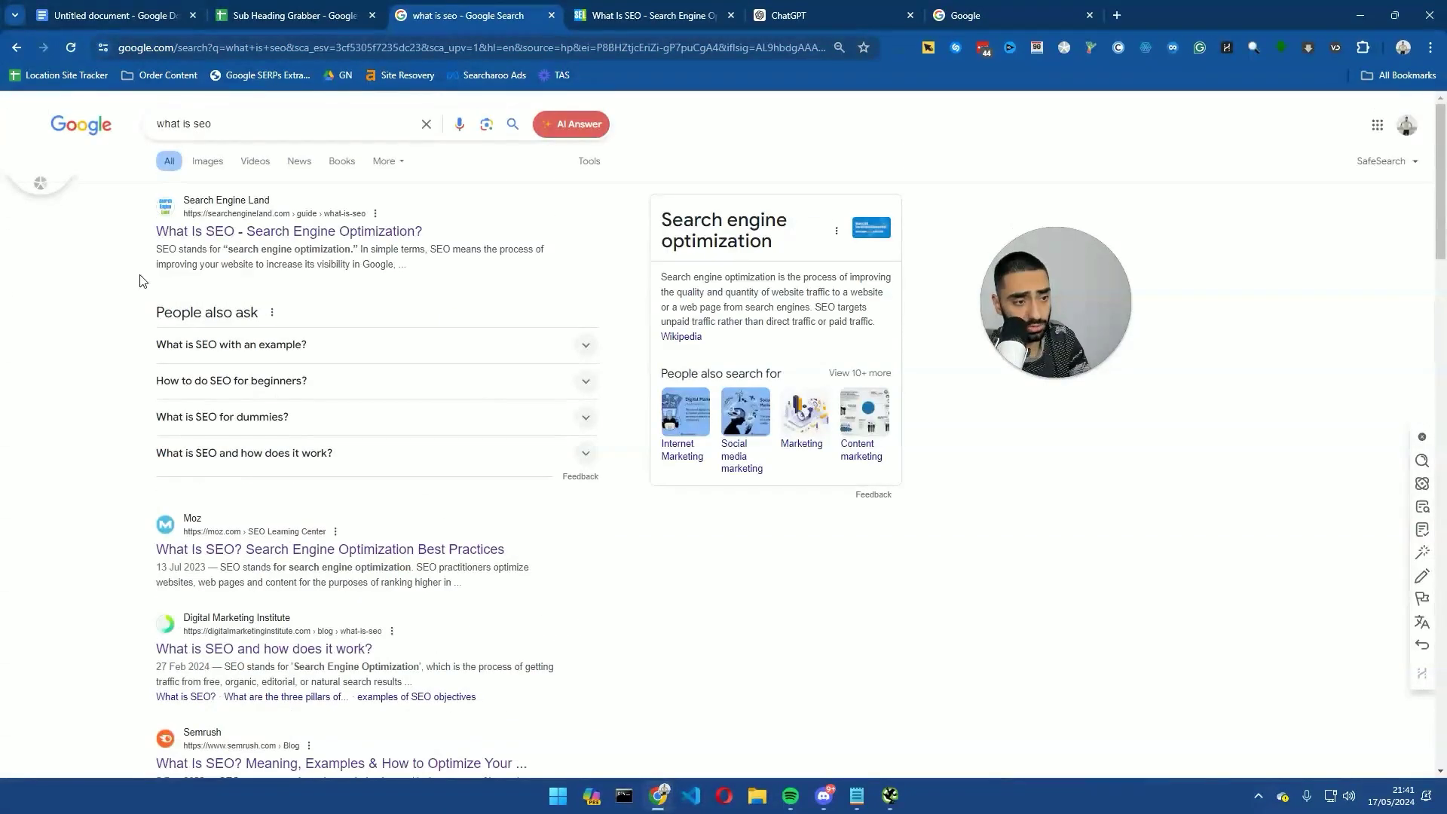
- Copy the Search Engine Land URL and paste it into A2 of the Sub Heading Grabber
click(603, 15)
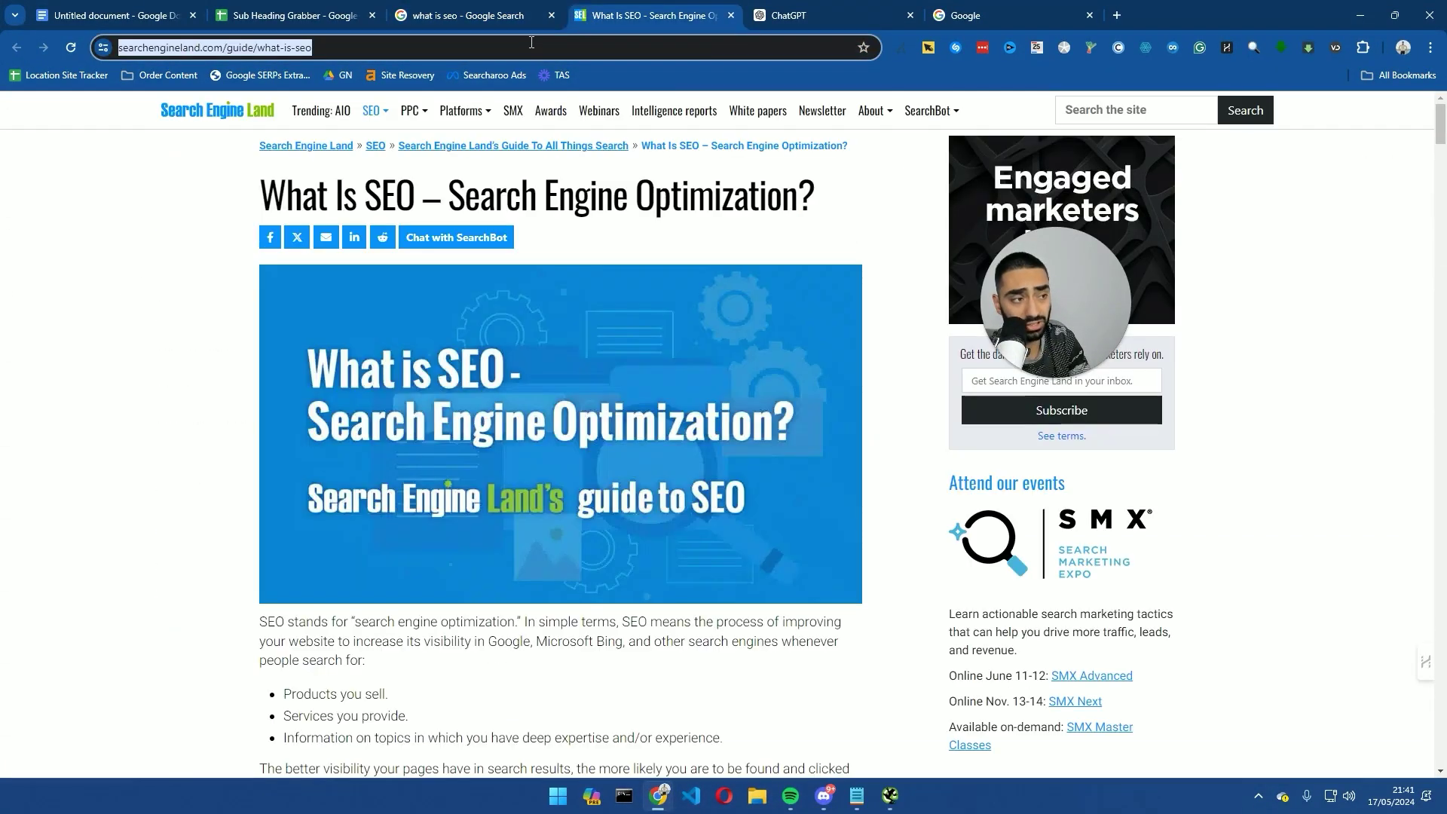
click(529, 43)
key(ctrl+c)
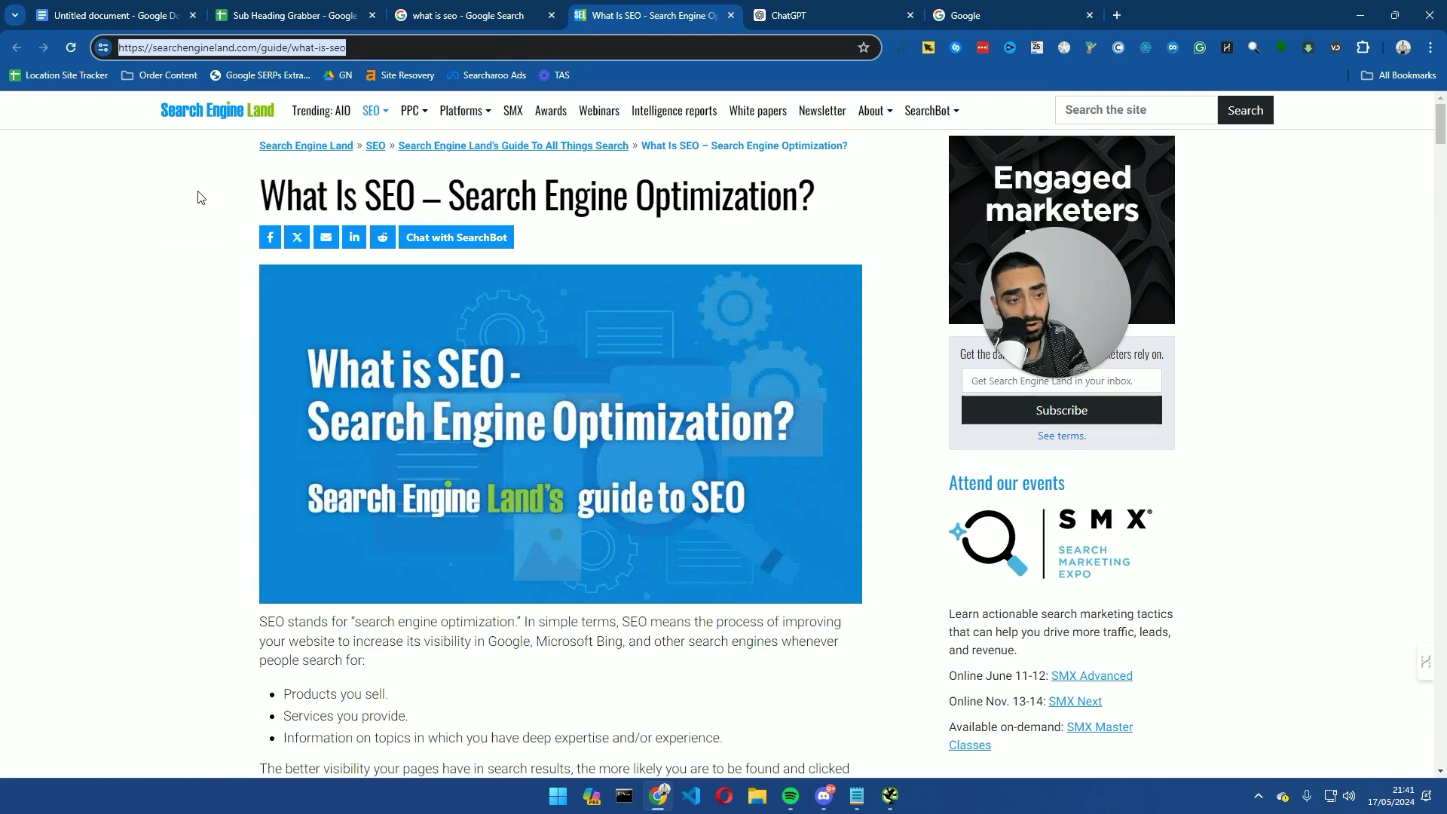
click(200, 197)
scroll(222, 415, down, 7)
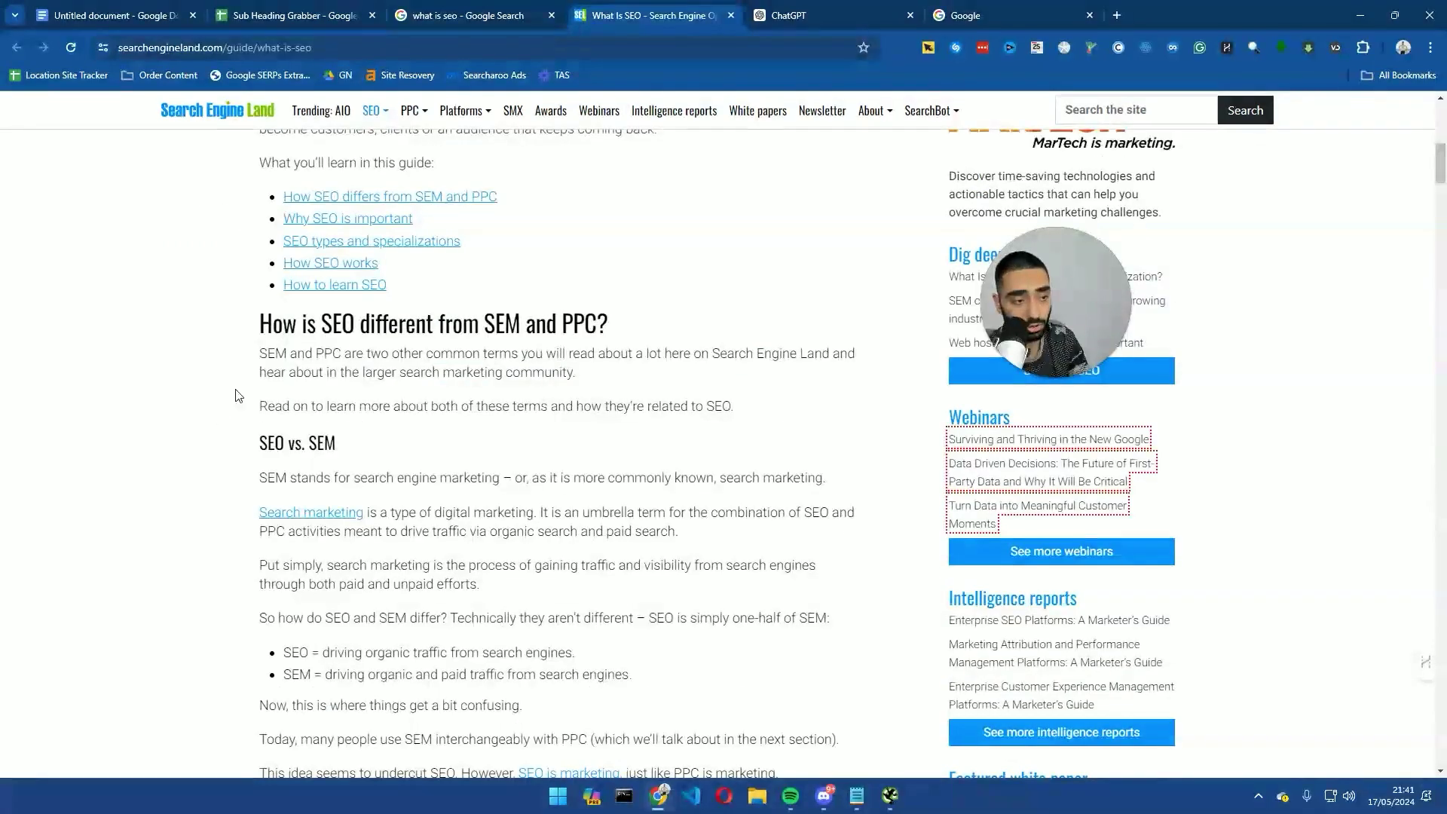
click(294, 15)
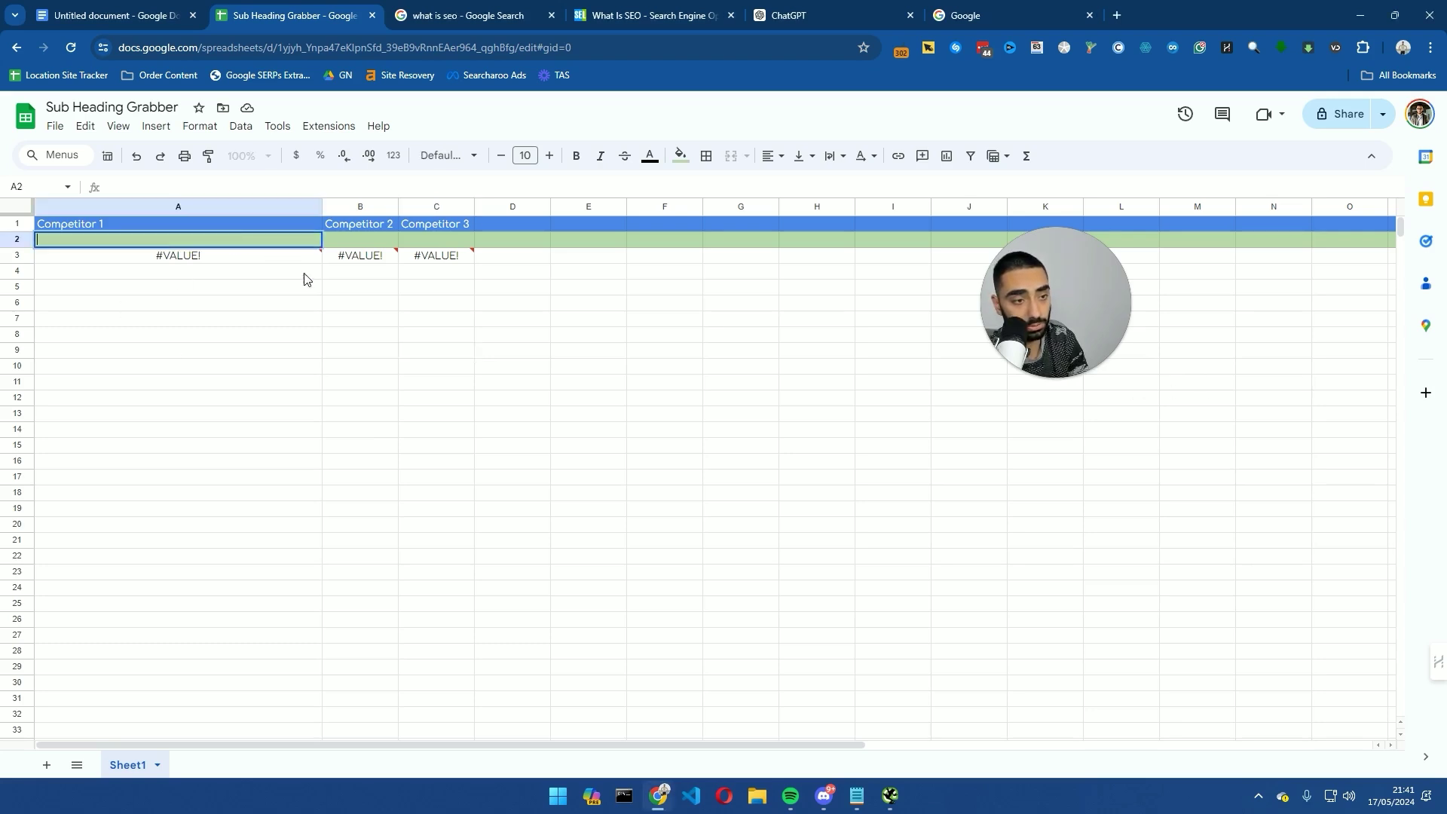
click(350, 321)
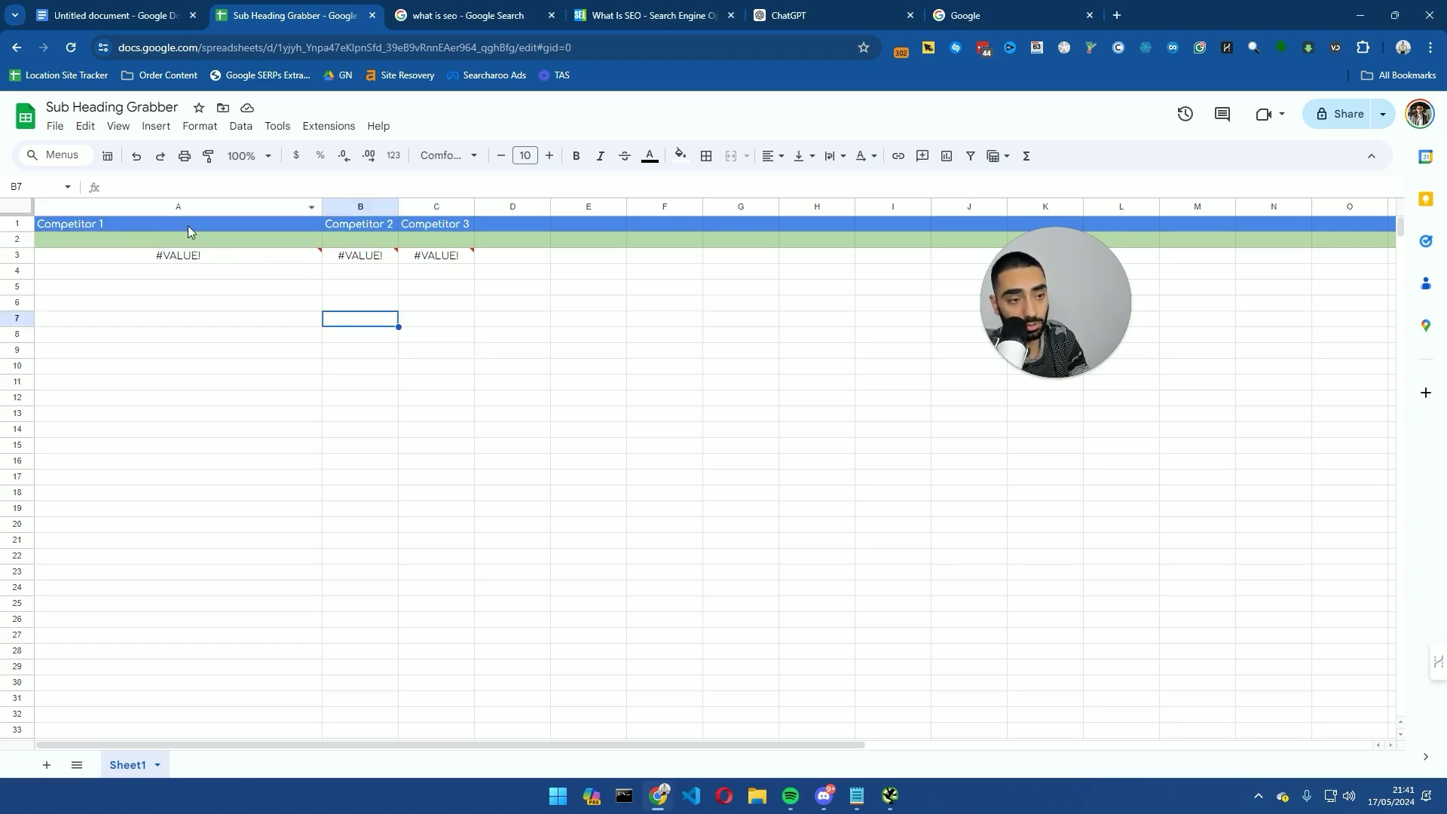
click(125, 241)
key(ctrl+v)
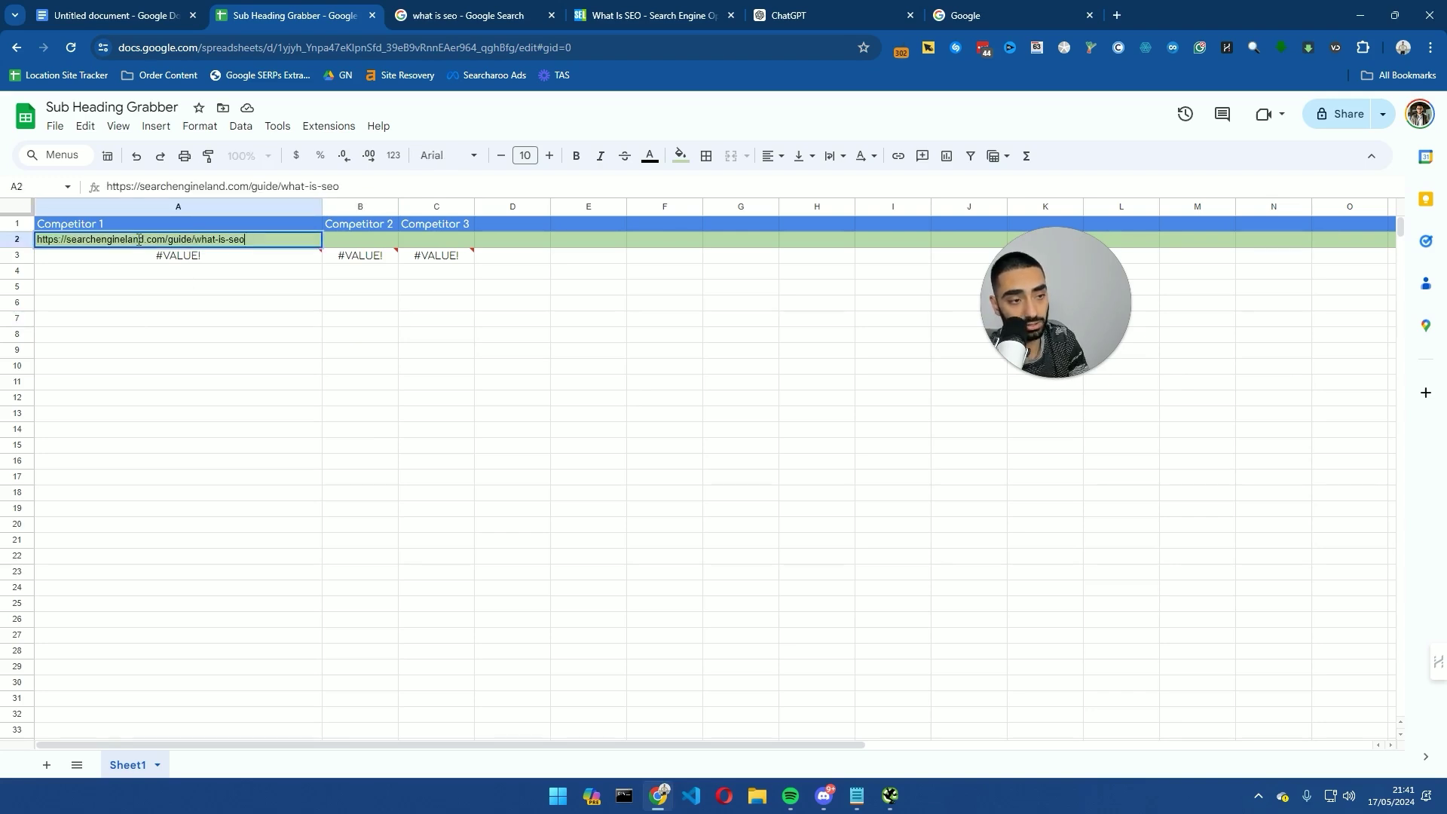
key(Return)
- Inspect the errors in cells B3 and C3 and the formula in A3
click(370, 416)
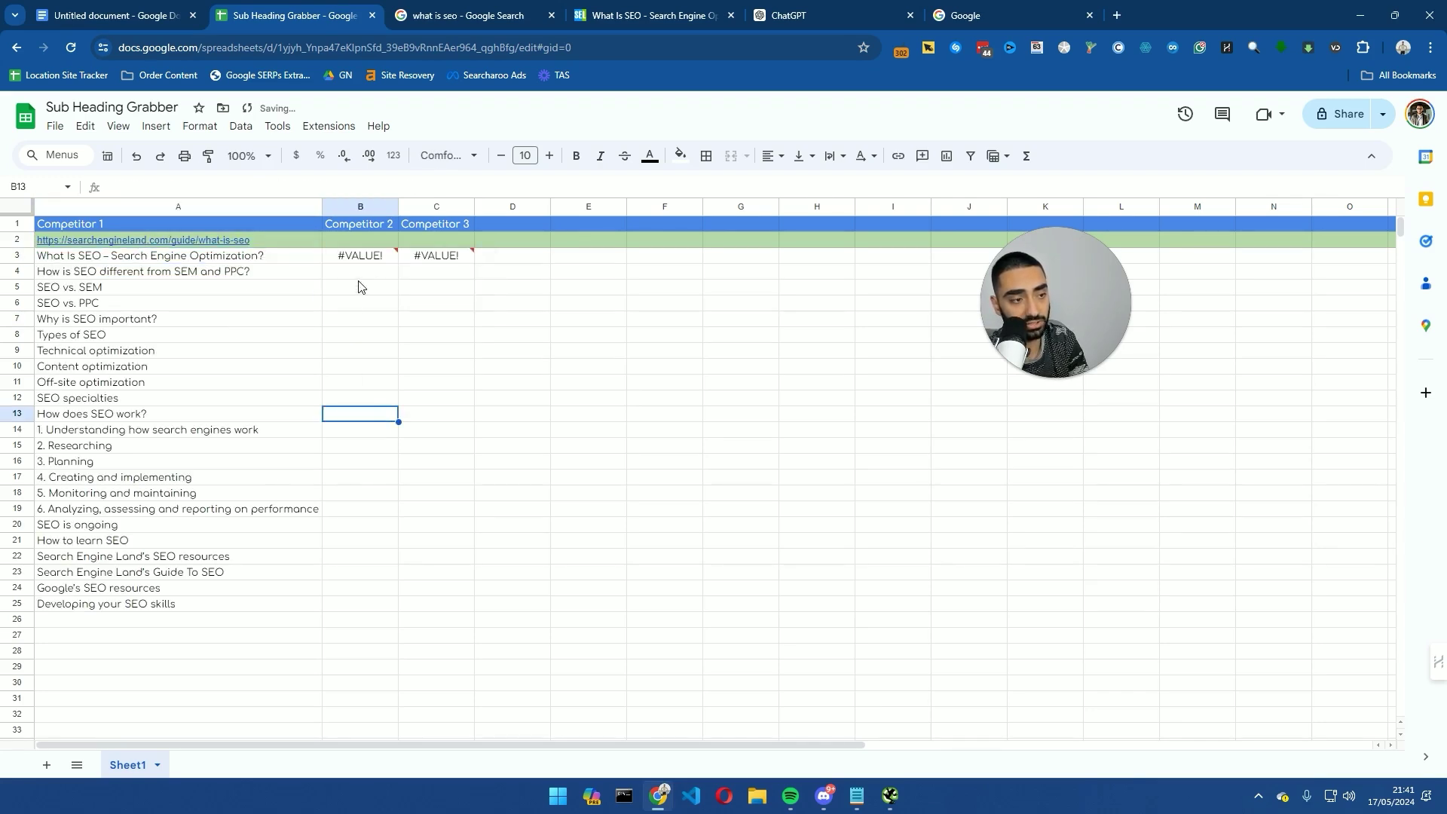
click(369, 259)
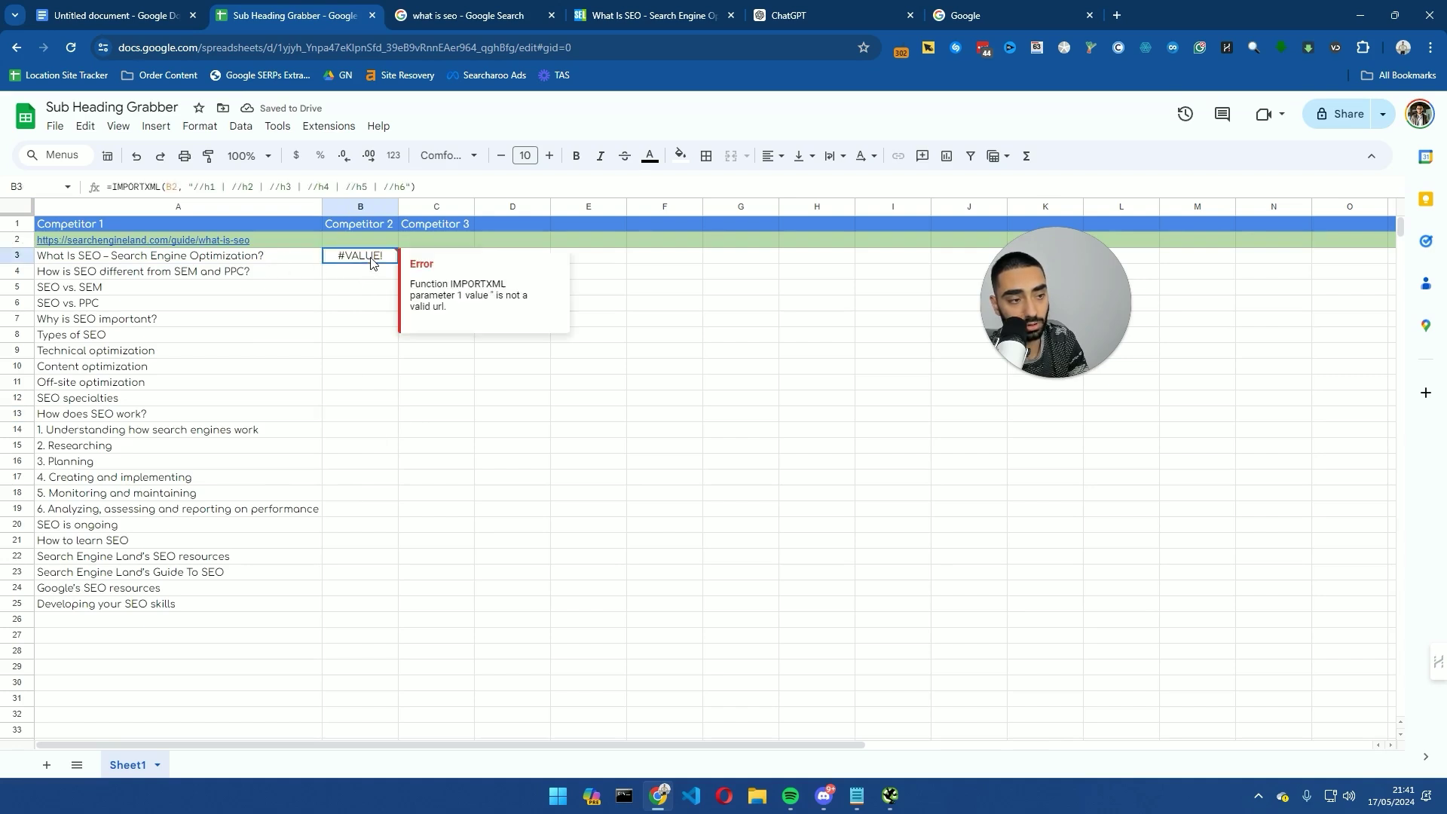
click(124, 261)
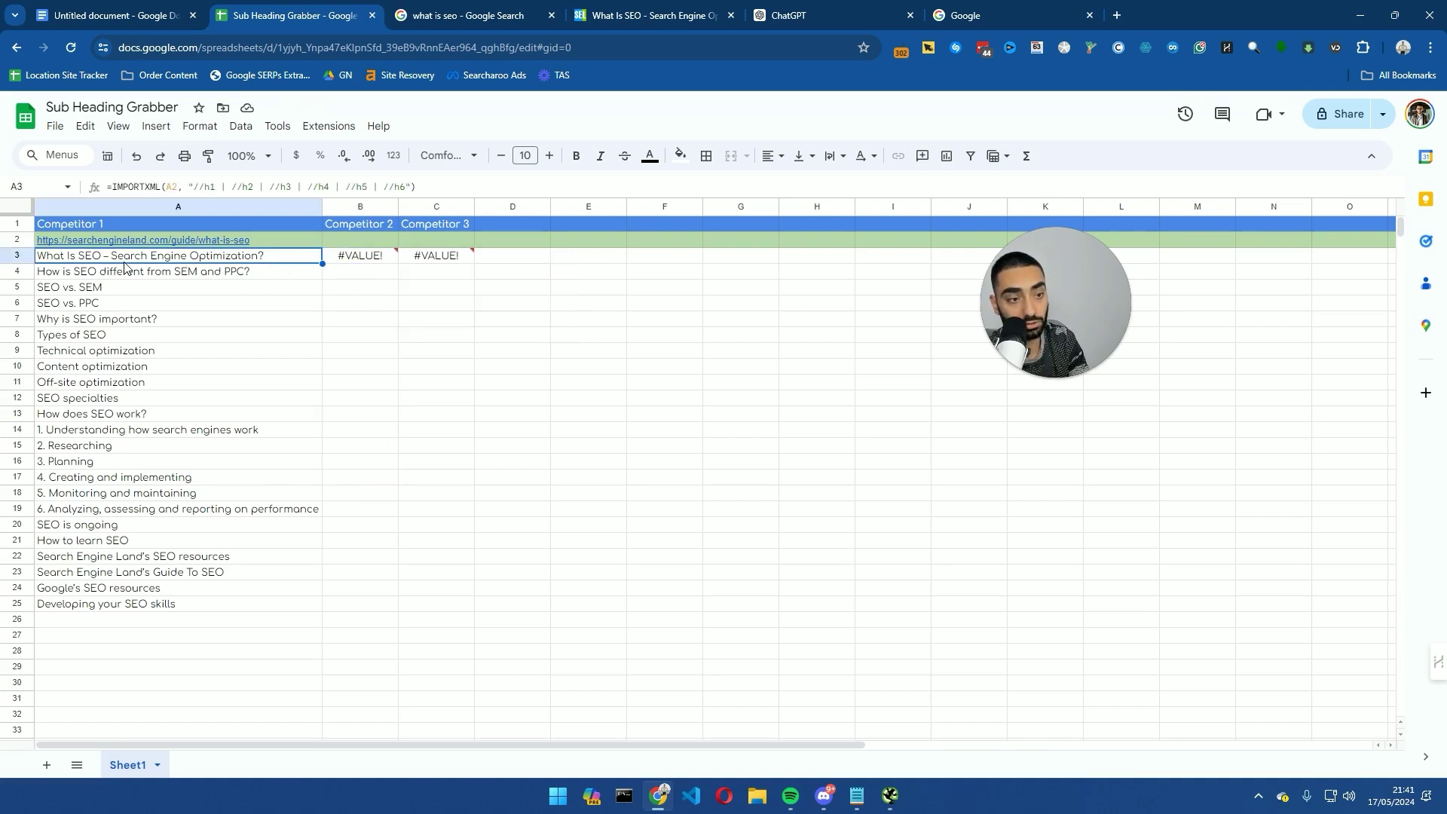
click(364, 260)
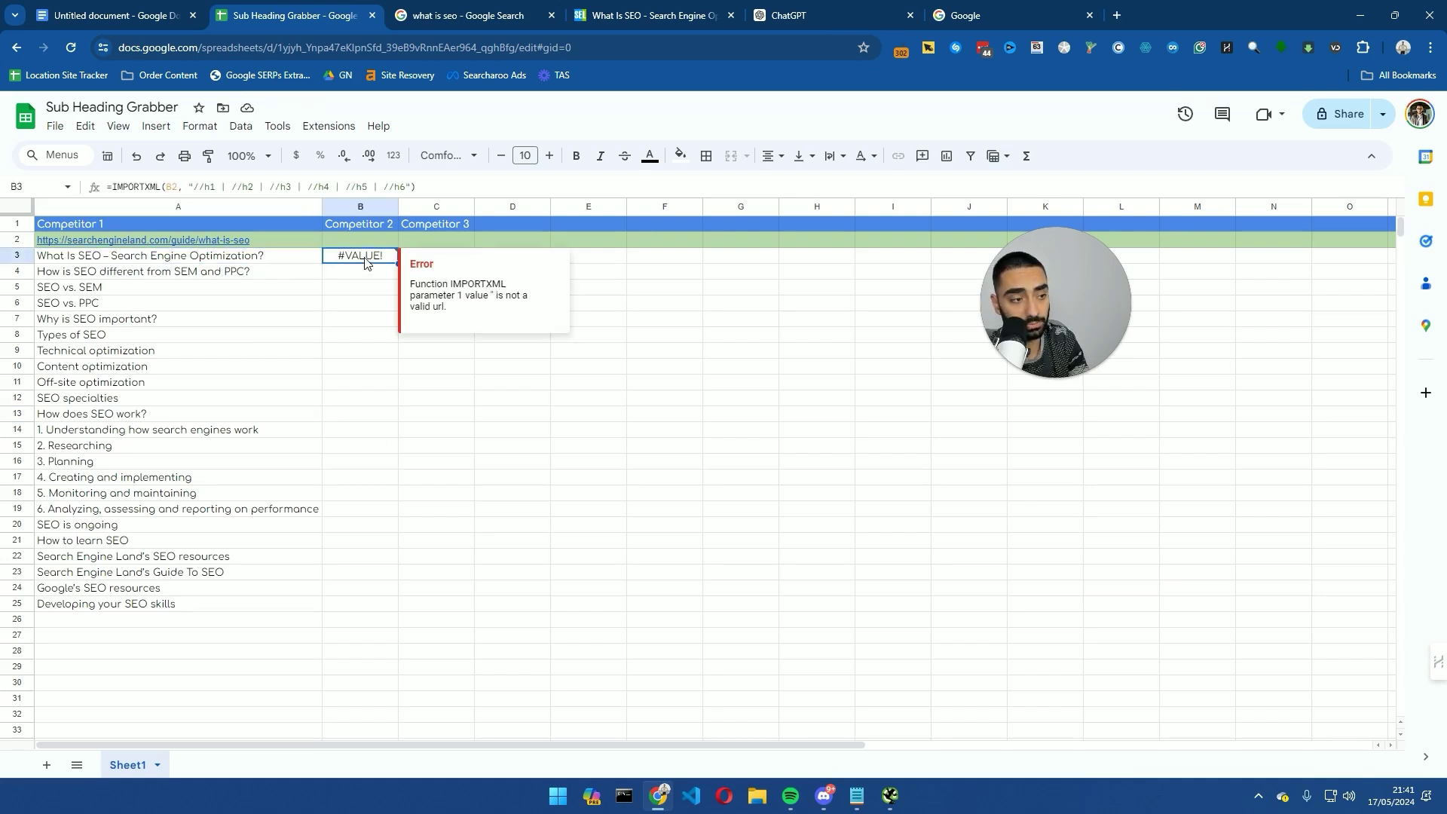
click(361, 305)
click(436, 262)
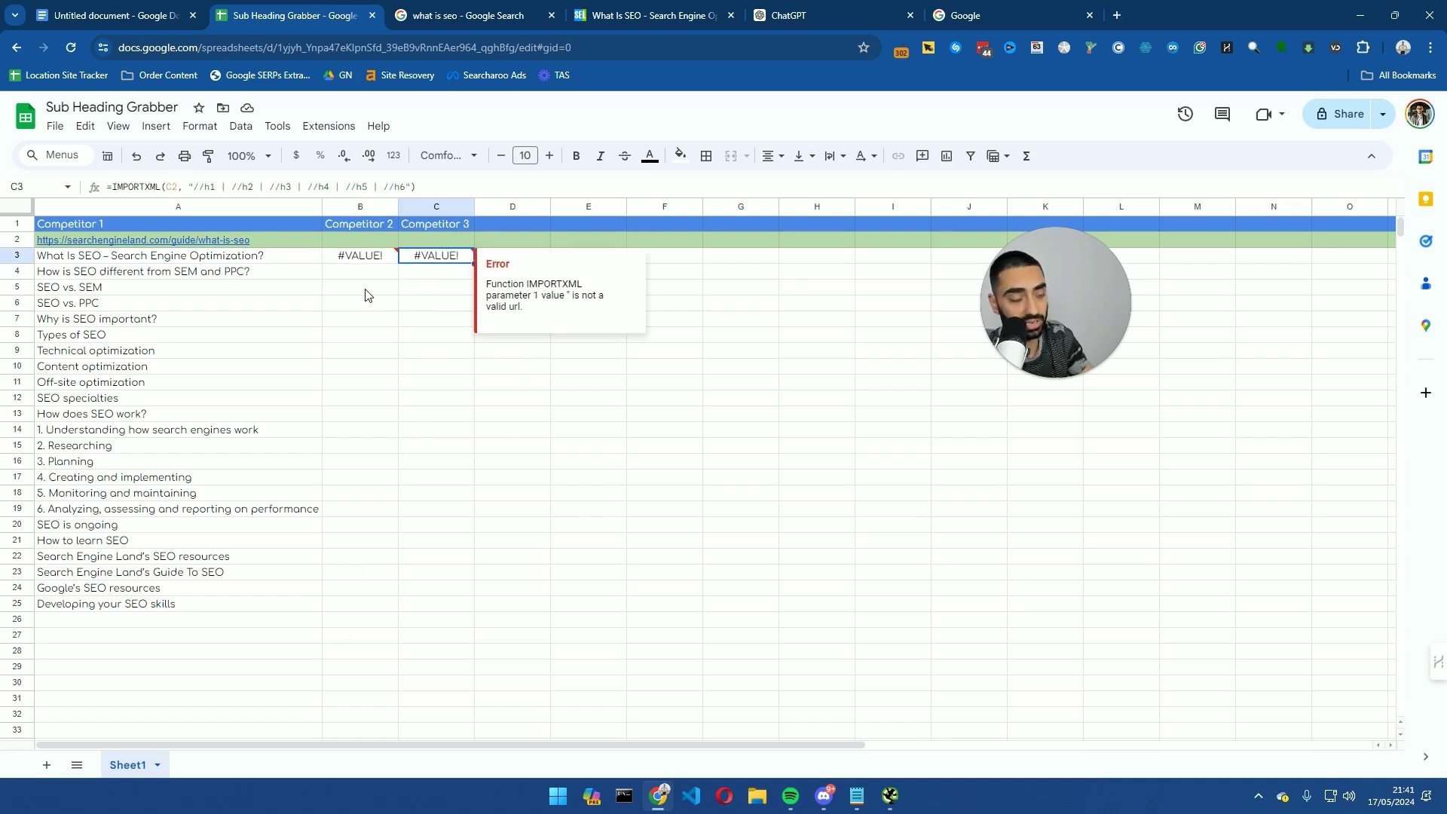
- Paste the Moz result's URL into B2 under Competitor 2
click(459, 15)
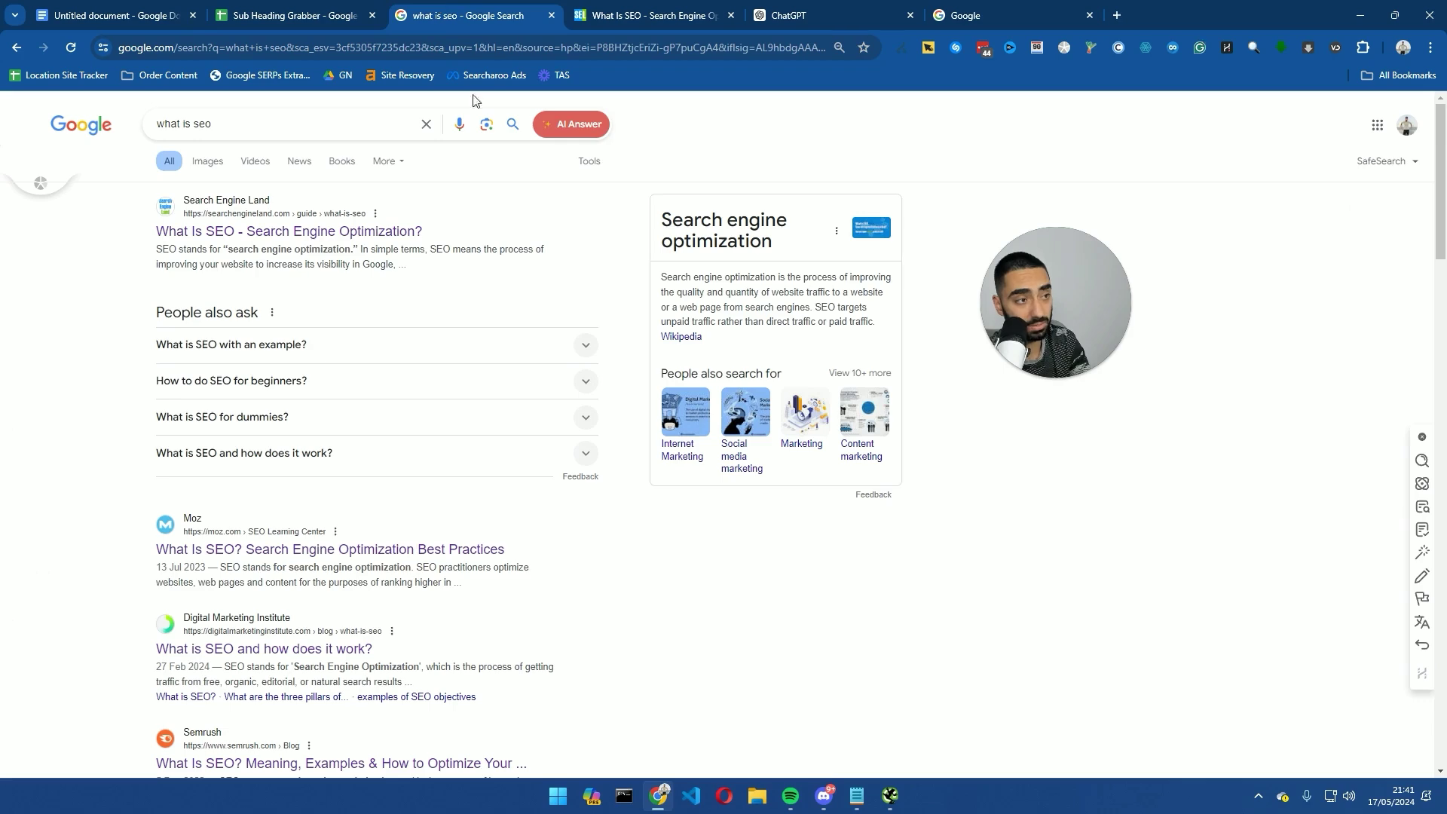
scroll(227, 418, down, 3)
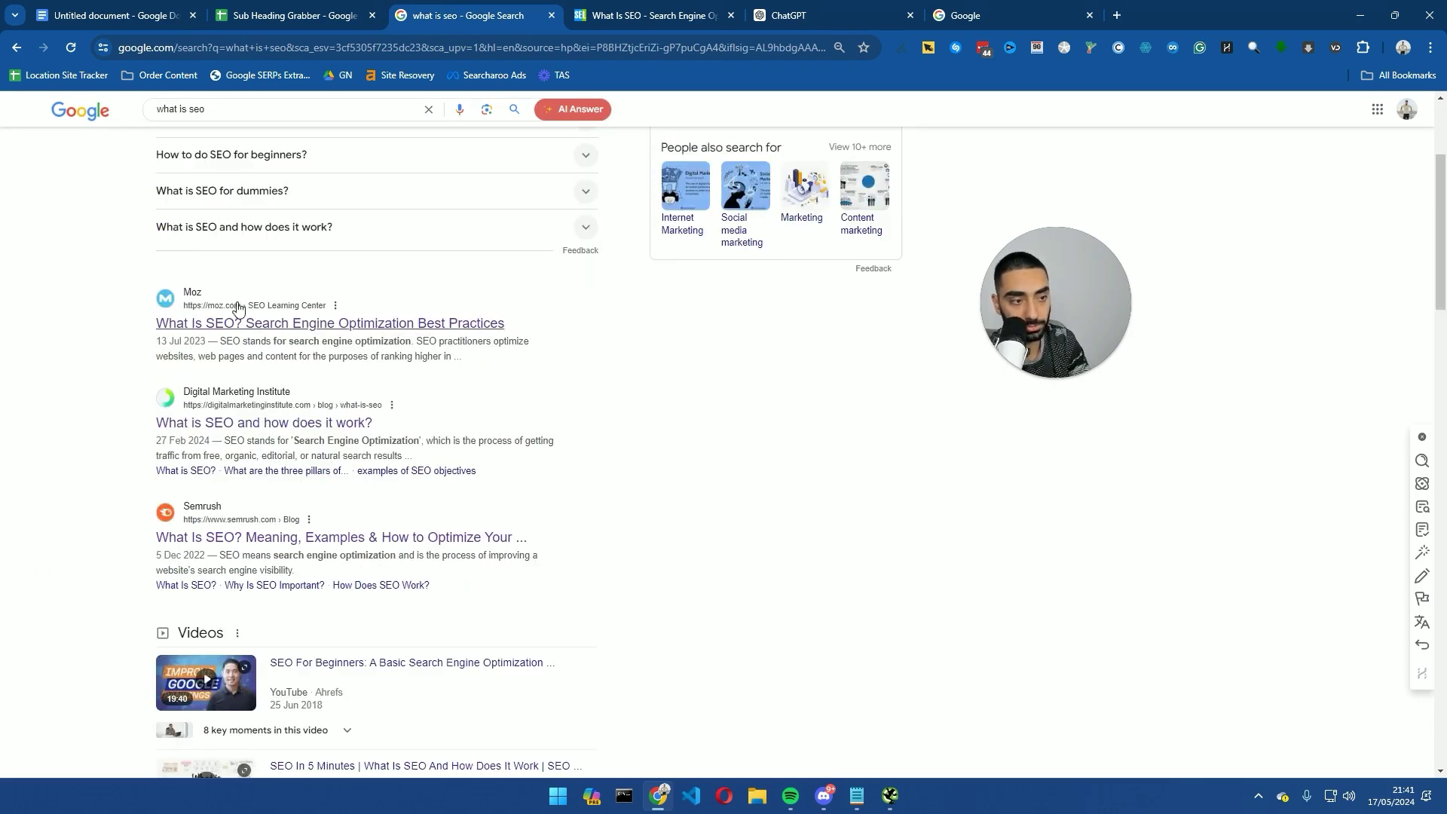
middle_click(238, 323)
click(624, 15)
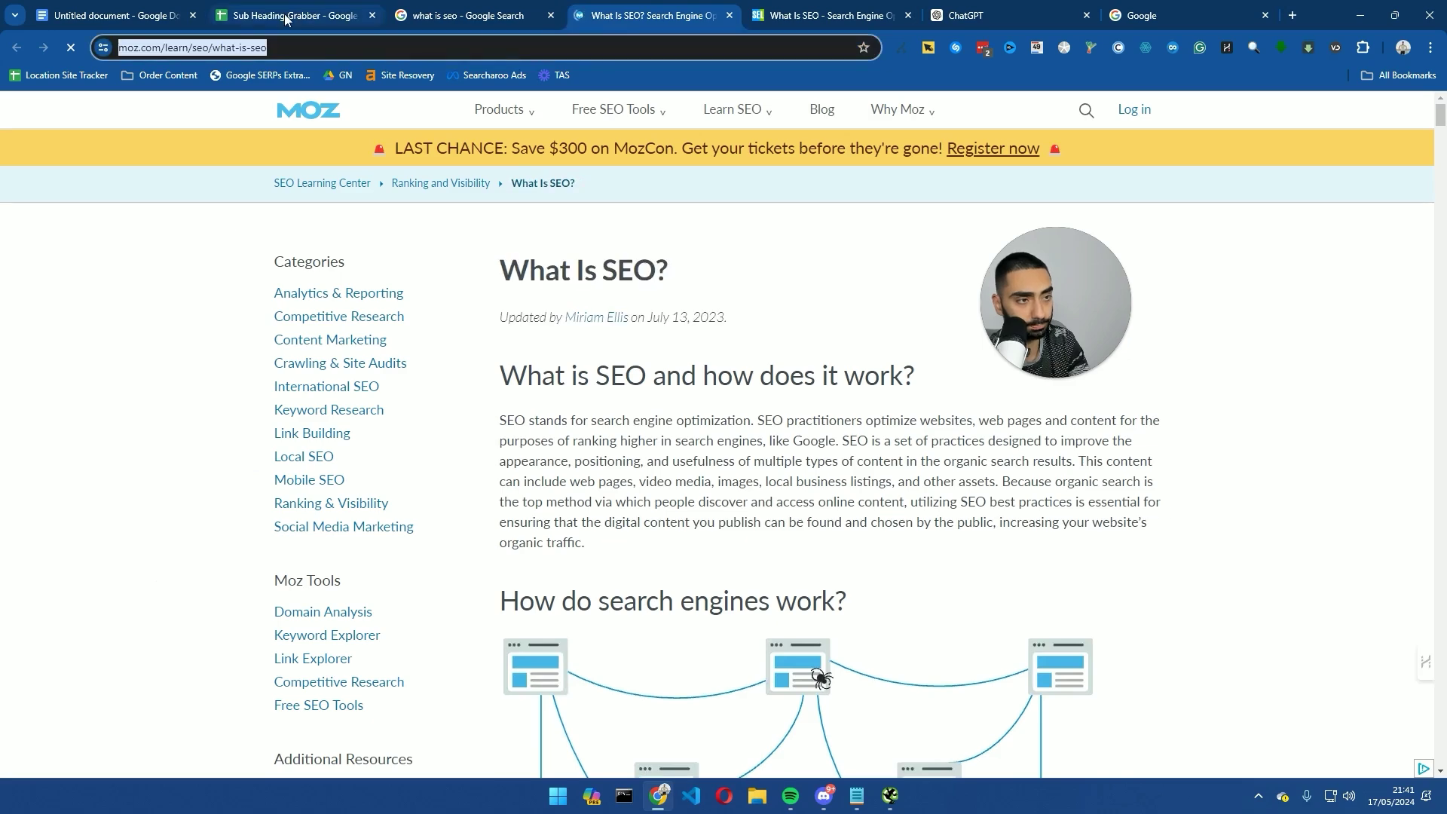
click(285, 18)
click(345, 237)
text(https://moz.com/learn/seo/what-is-seo)
click(360, 287)
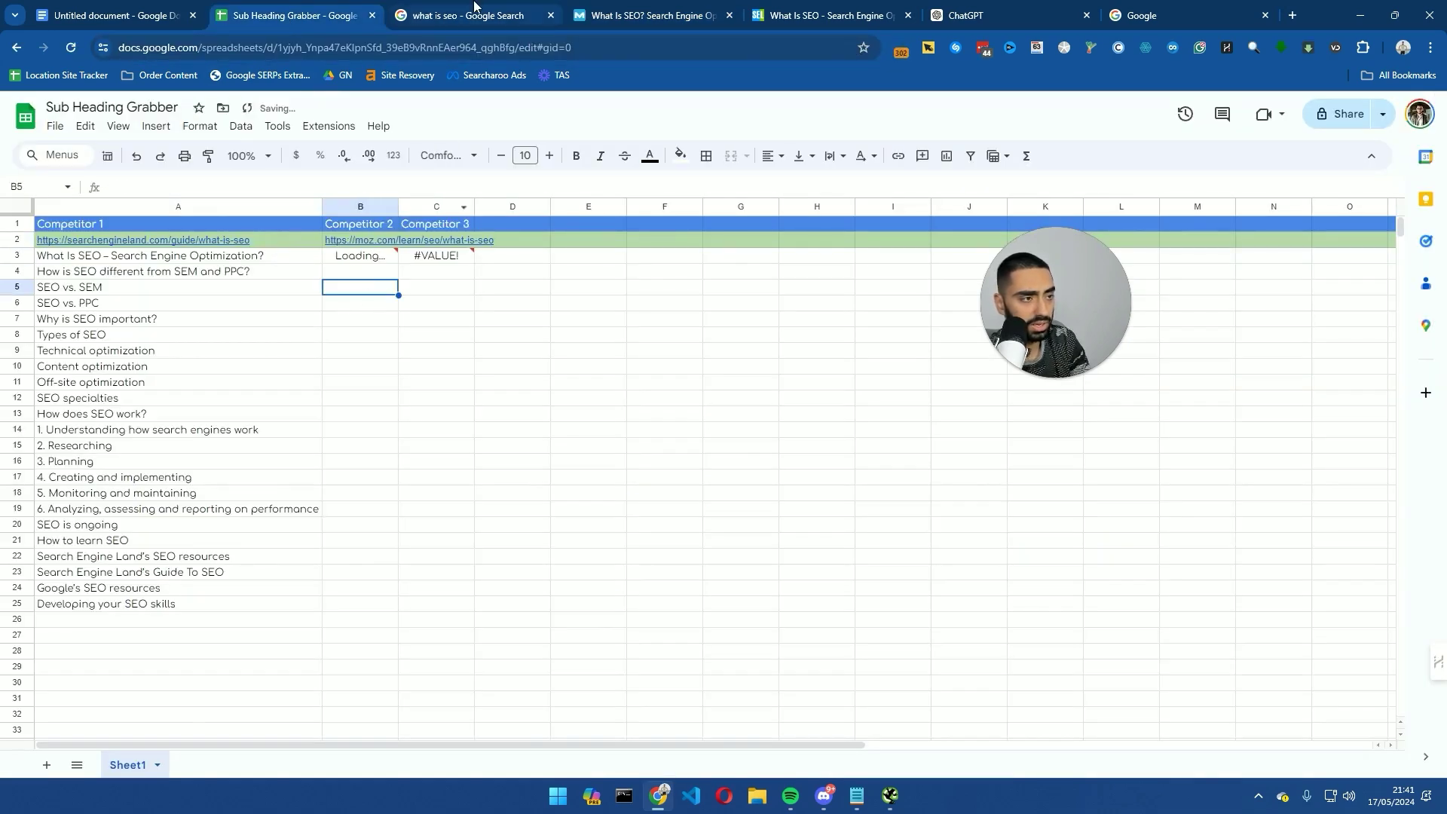
- Paste the Semrush result's URL into C2 and widen column B to fit
click(475, 6)
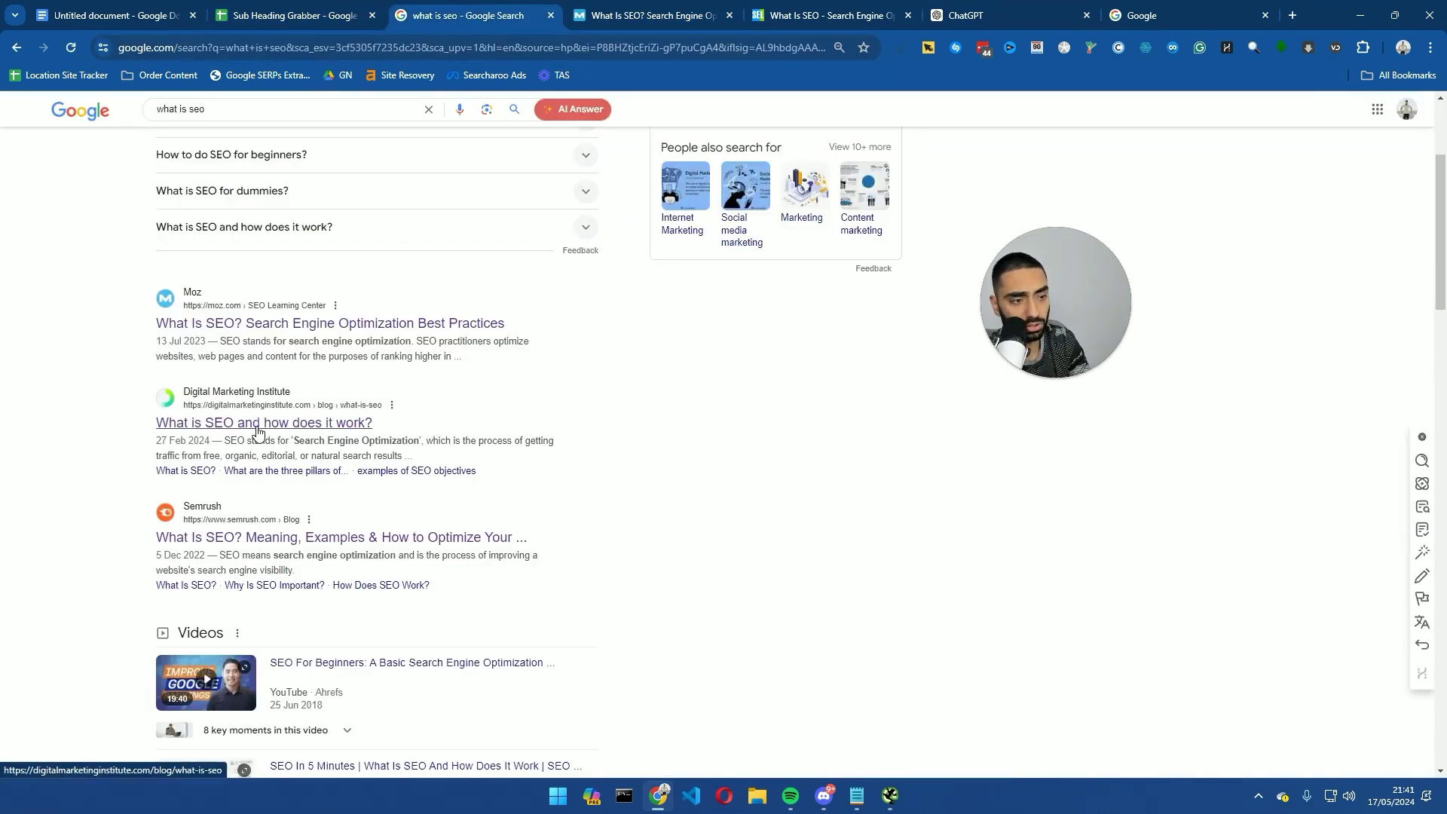
scroll(257, 431, down, 1)
middle_click(285, 463)
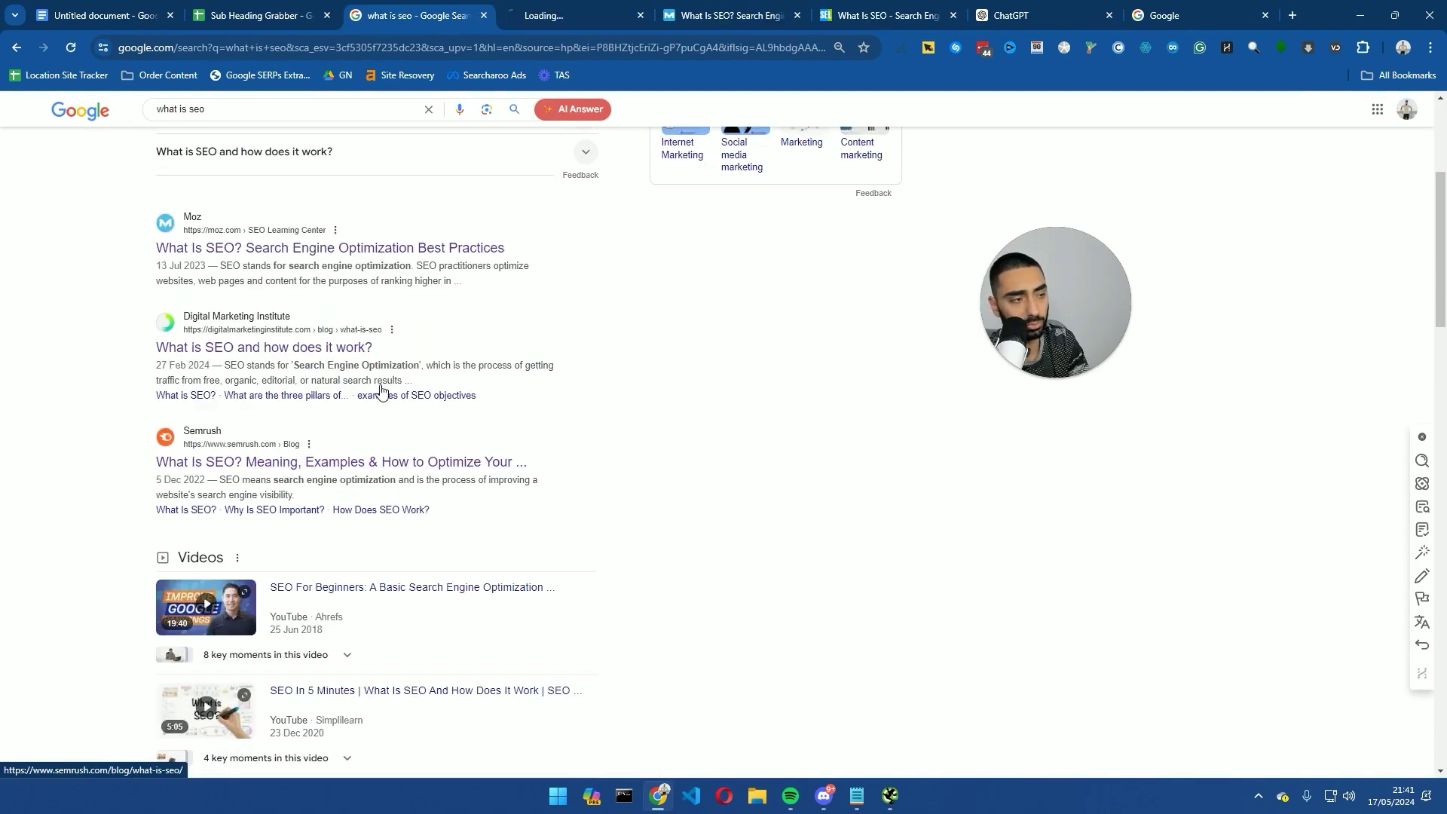
click(572, 15)
click(260, 15)
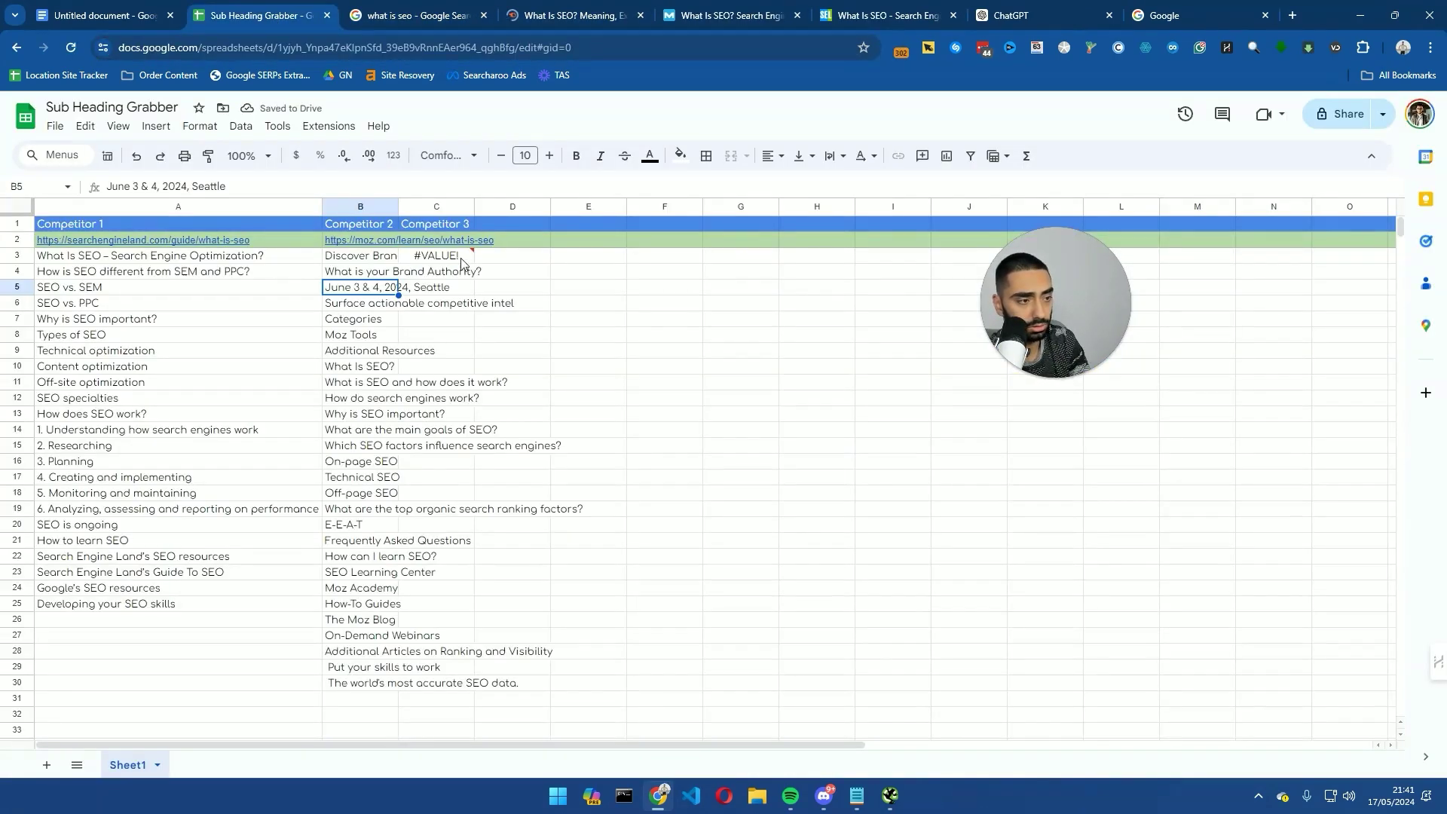
double_click(435, 238)
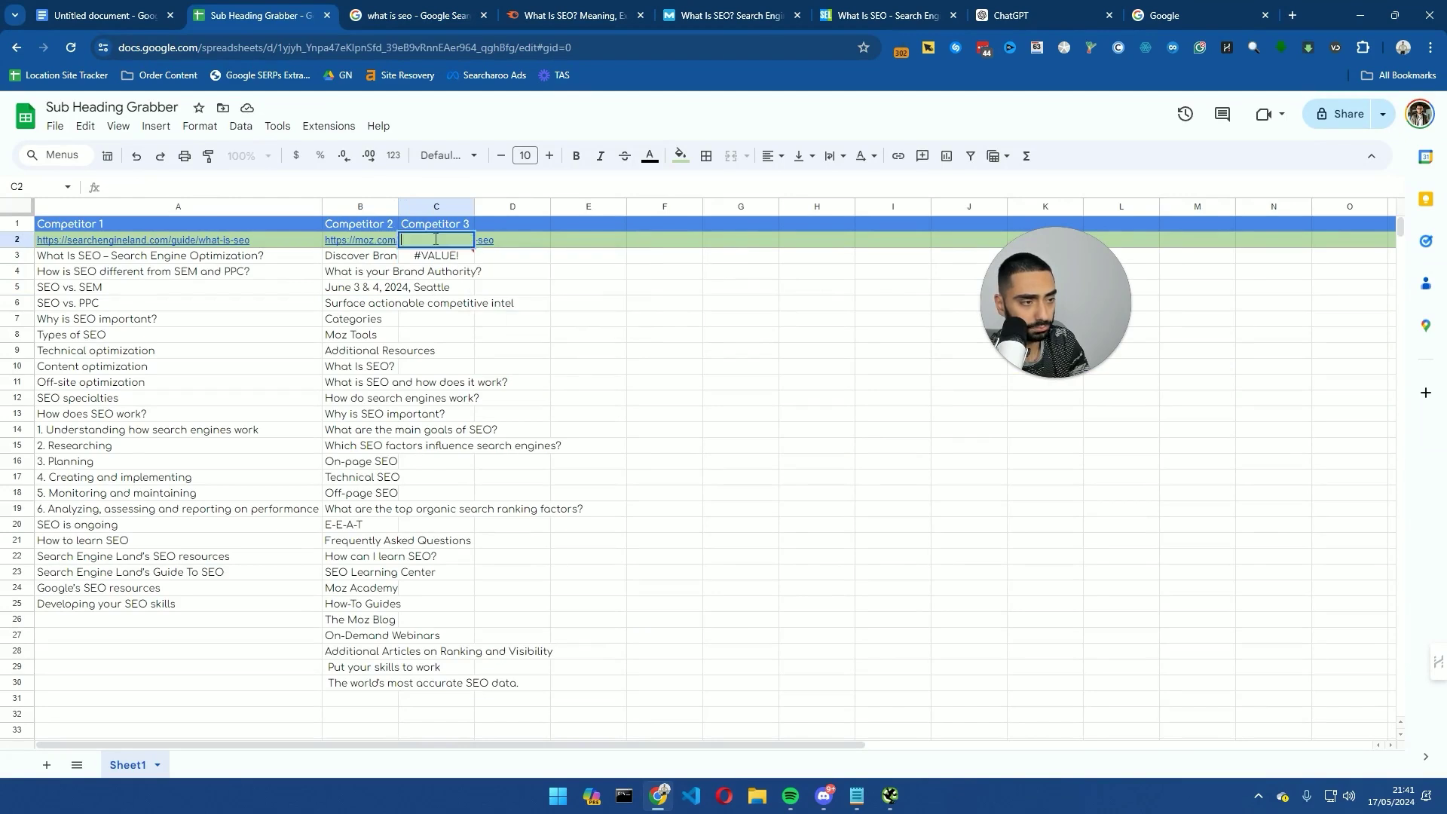
text(https://www.semrush.com/blog/what-is-seo/)
click(512, 286)
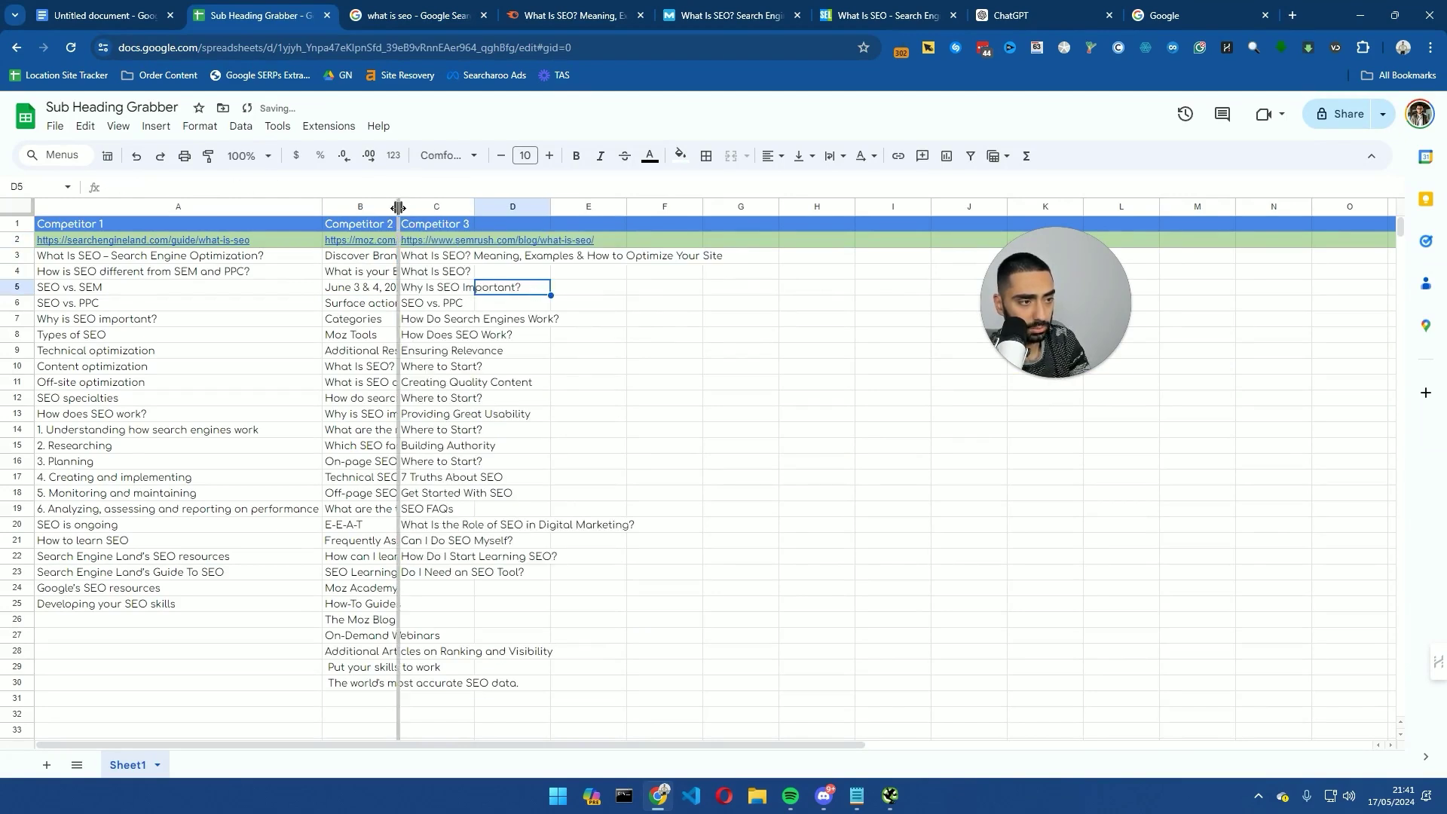
double_click(397, 207)
click(851, 335)
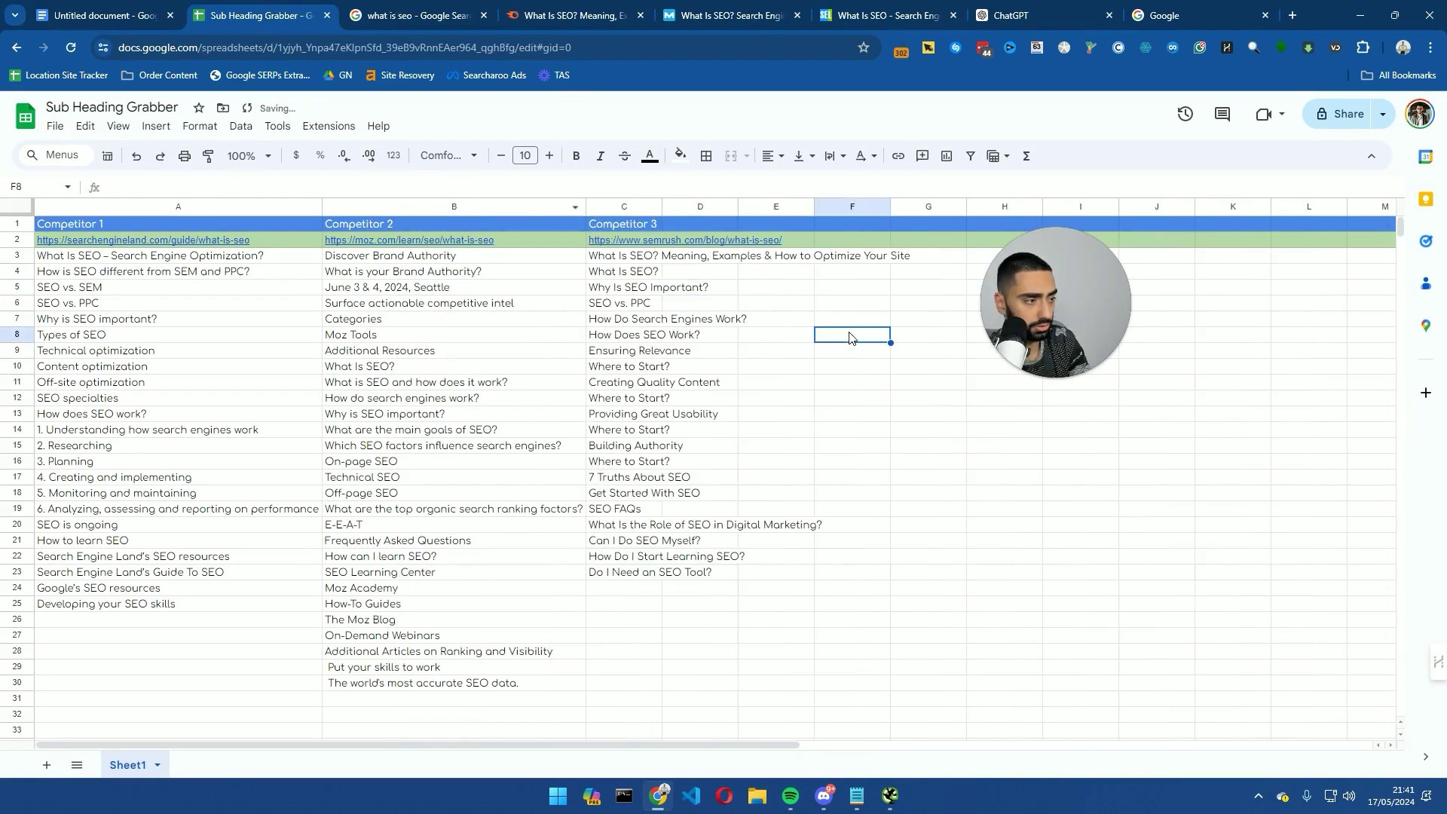
- Widen column C and examine the A3 formula's A2 reference and heading tag list, leaving it unchanged
double_click(662, 207)
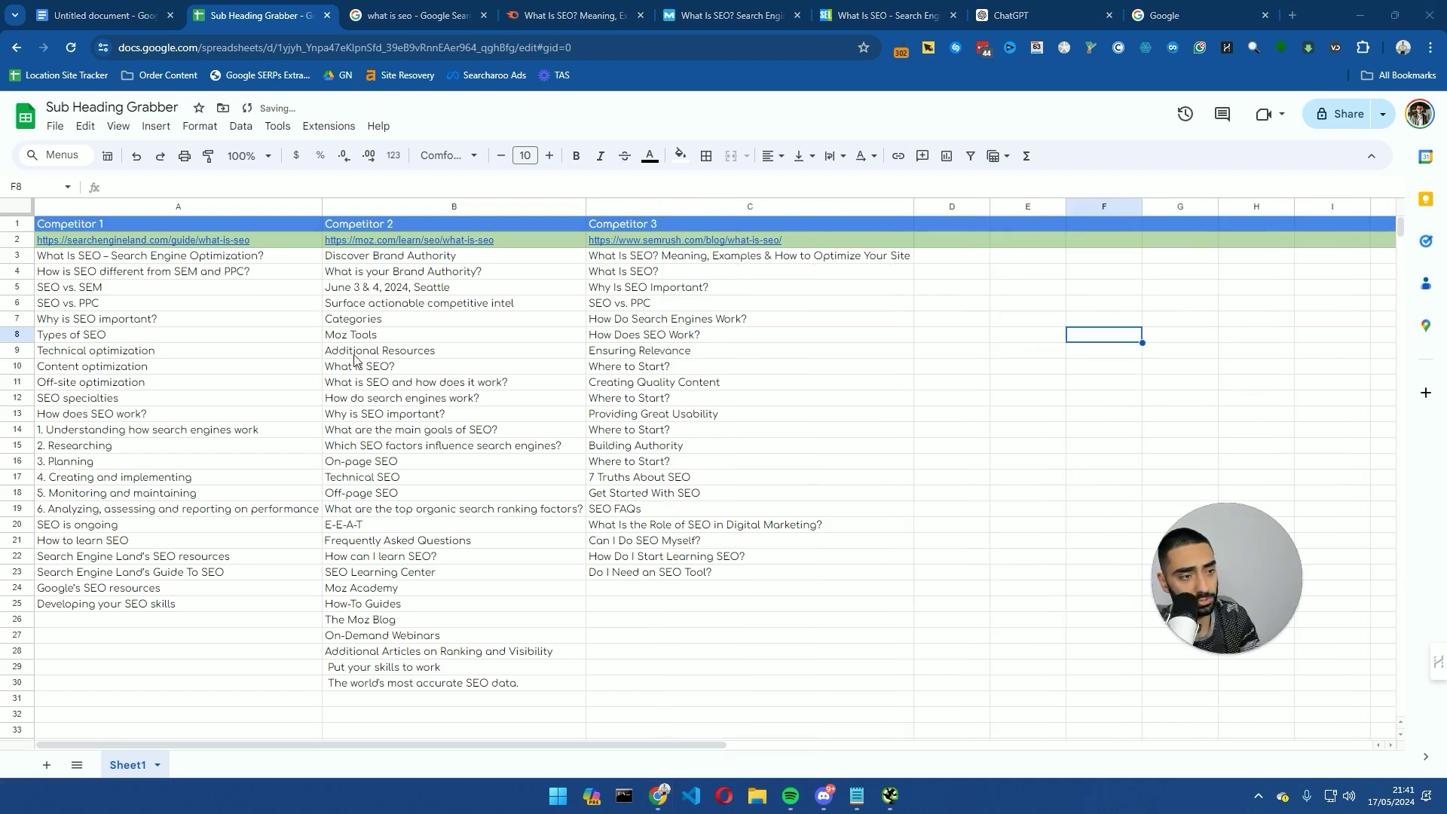
click(218, 256)
key(ctrl+plus)
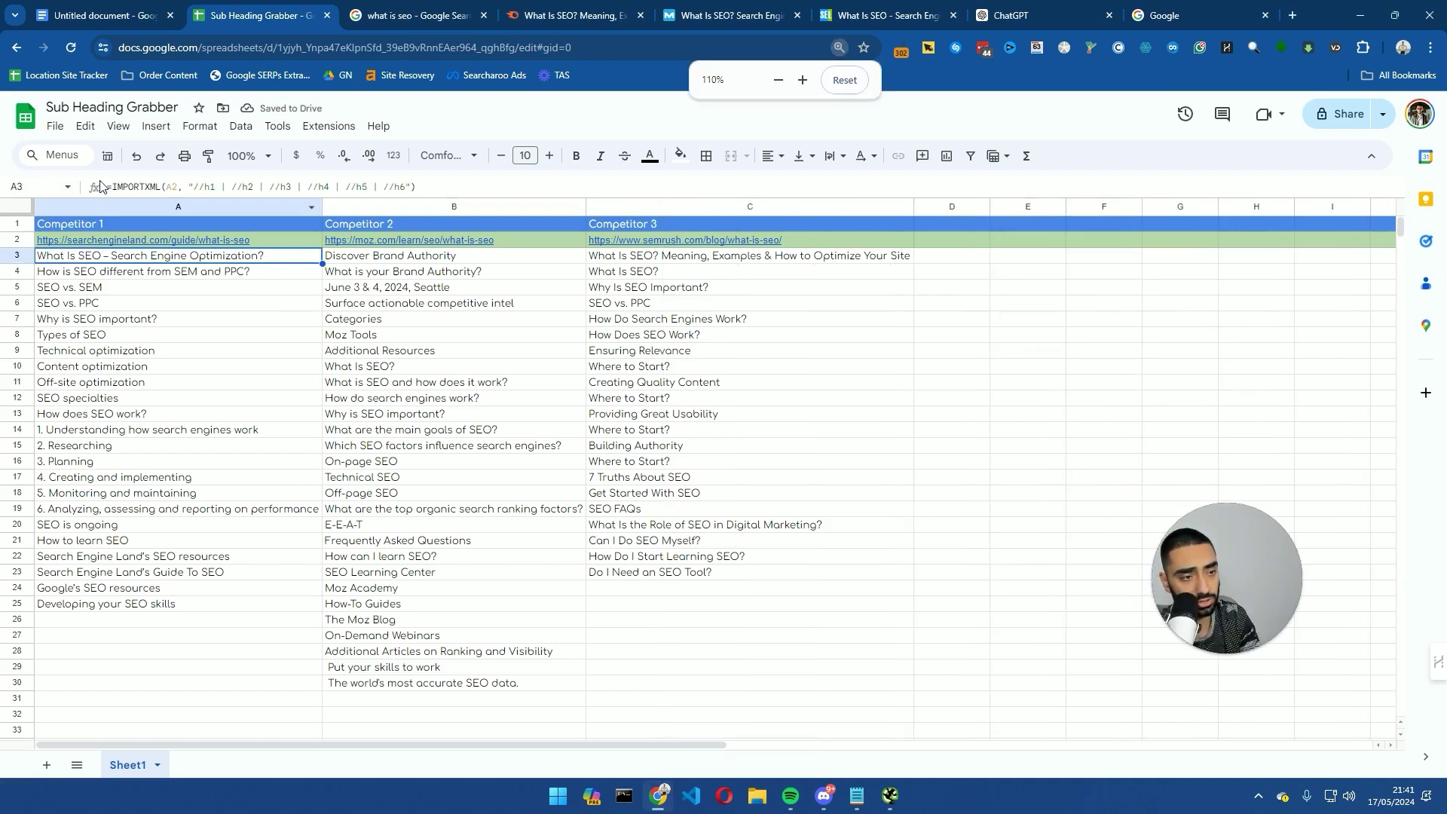
key(ctrl+plus)
key(ctrl+plus)
key(ctrl+plus)
key(ctrl+plus)
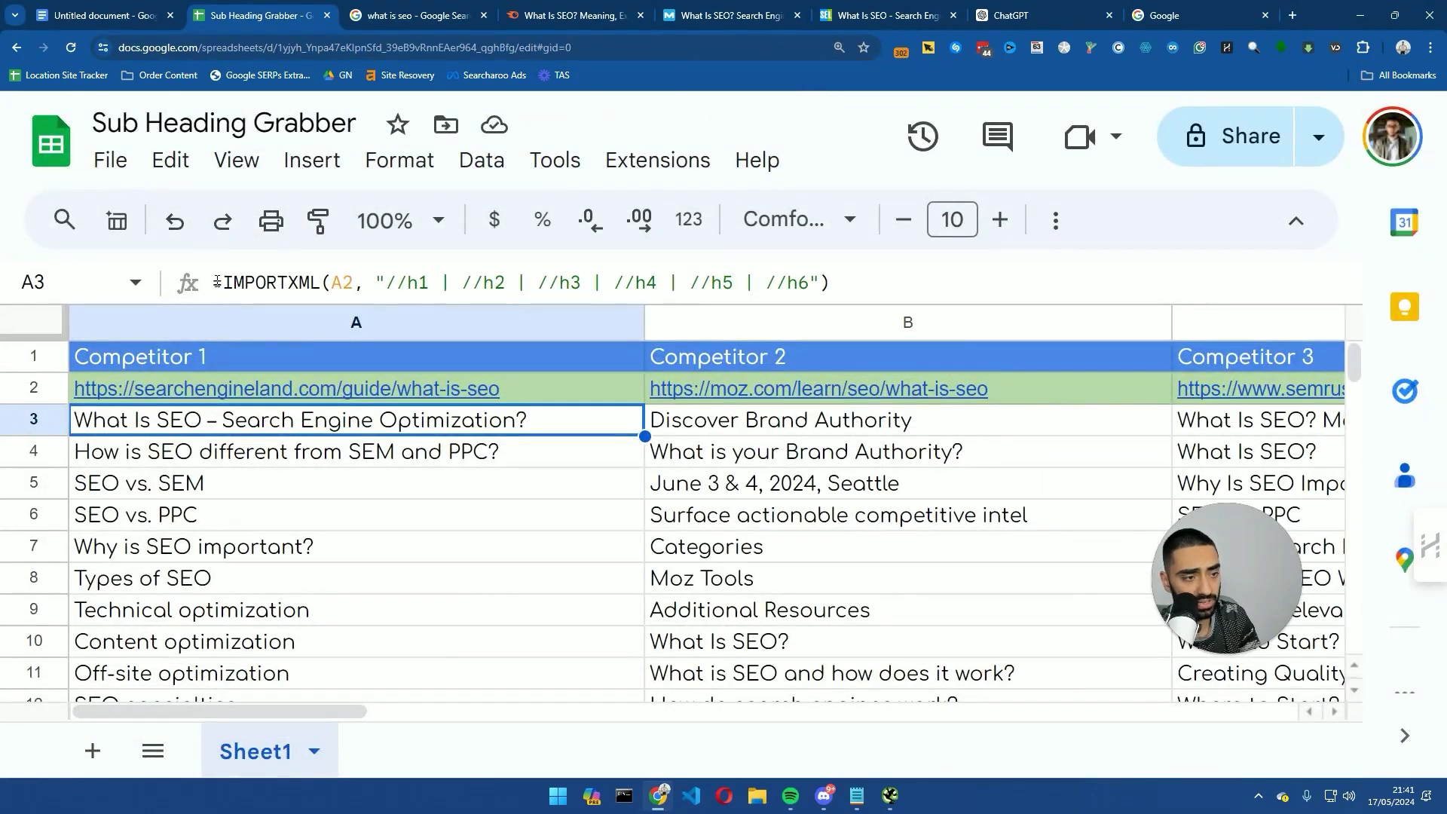
click(289, 281)
drag(332, 282, 343, 281)
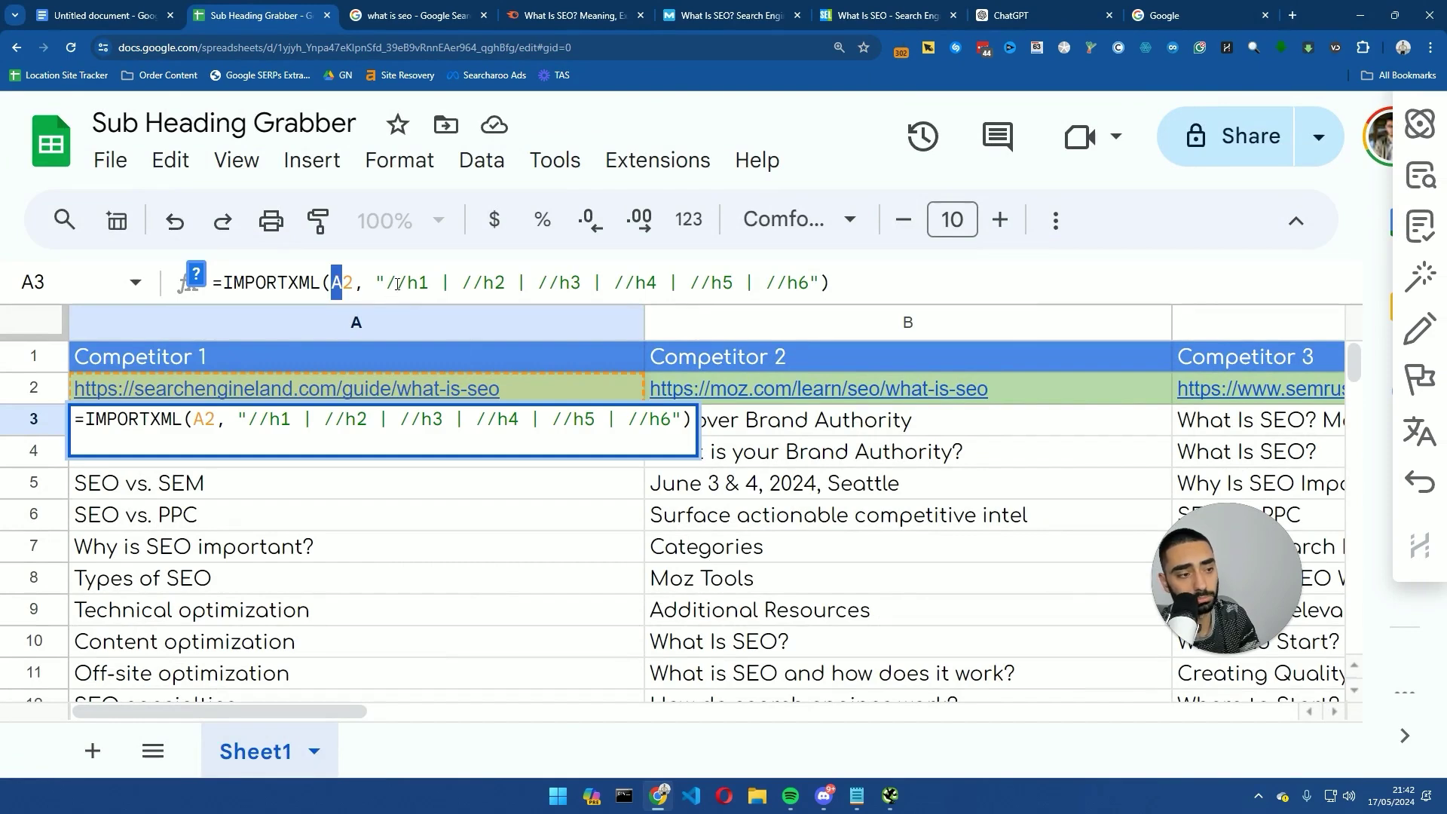
drag(386, 282, 820, 284)
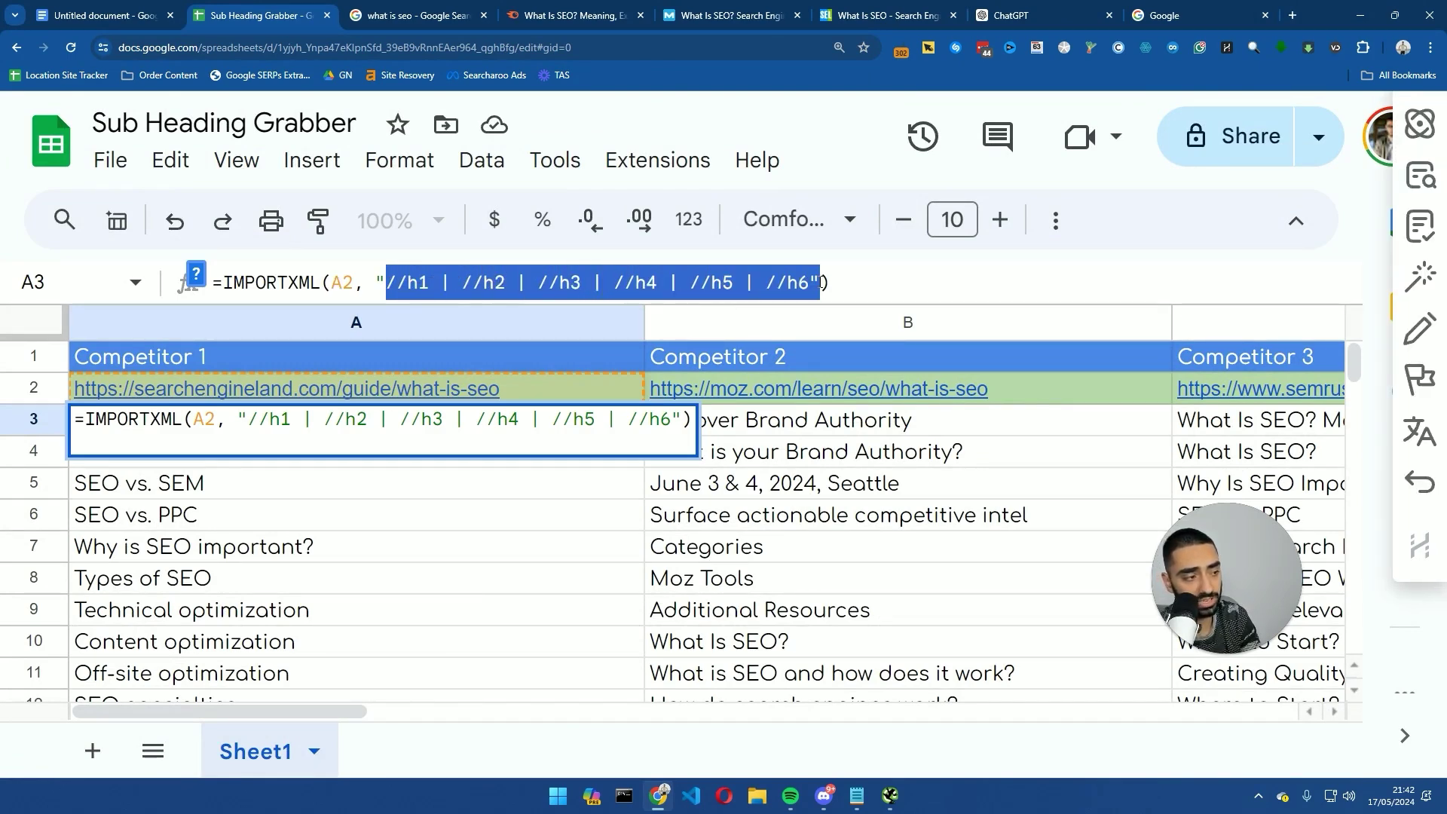
key(Escape)
- Restore normal zoom and select the Competitor 2 subheadings in column B
scroll(575, 501, down, 5)
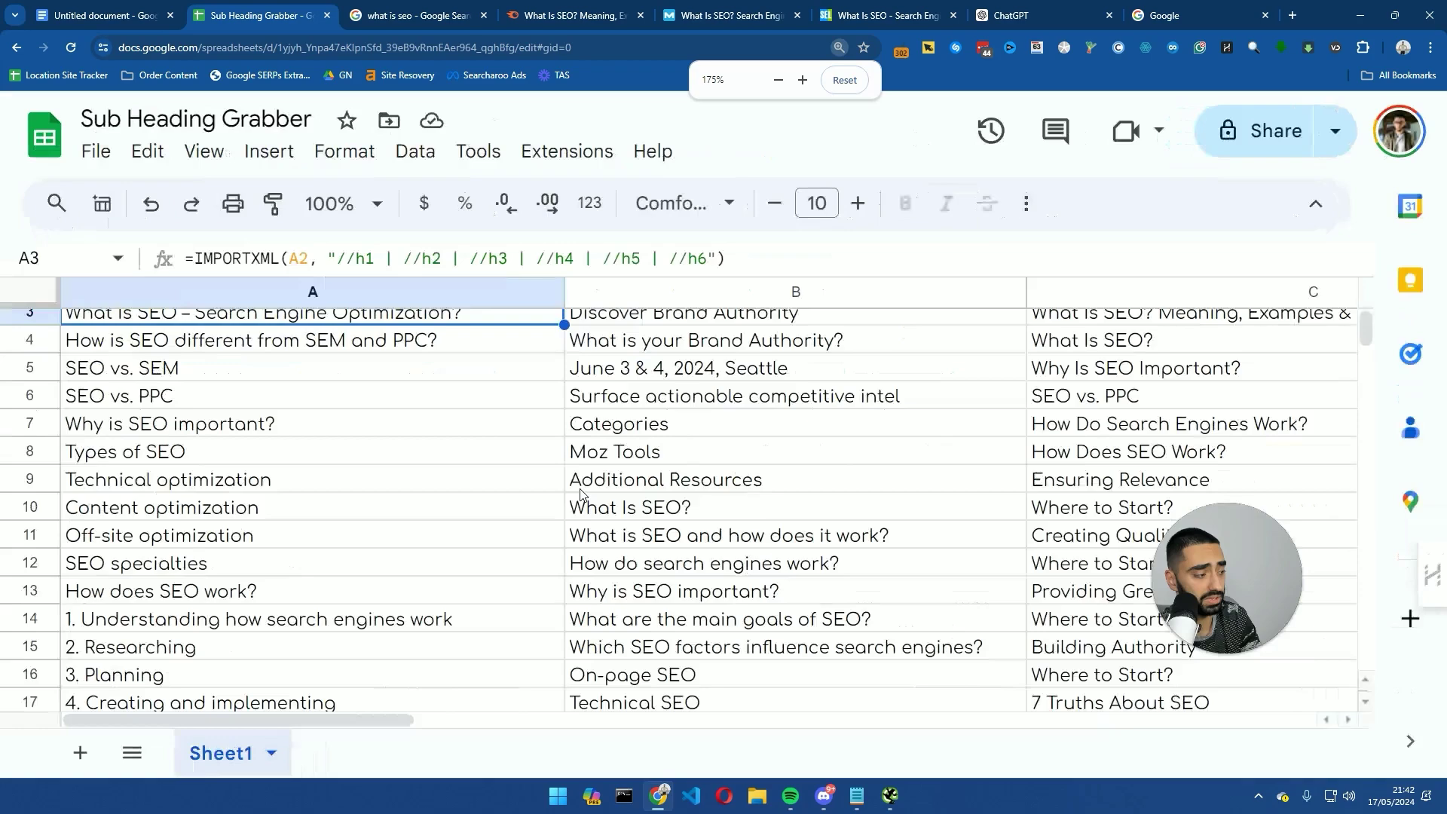
key(ctrl+minus)
key(ctrl+minus)
scroll(580, 495, down, 2)
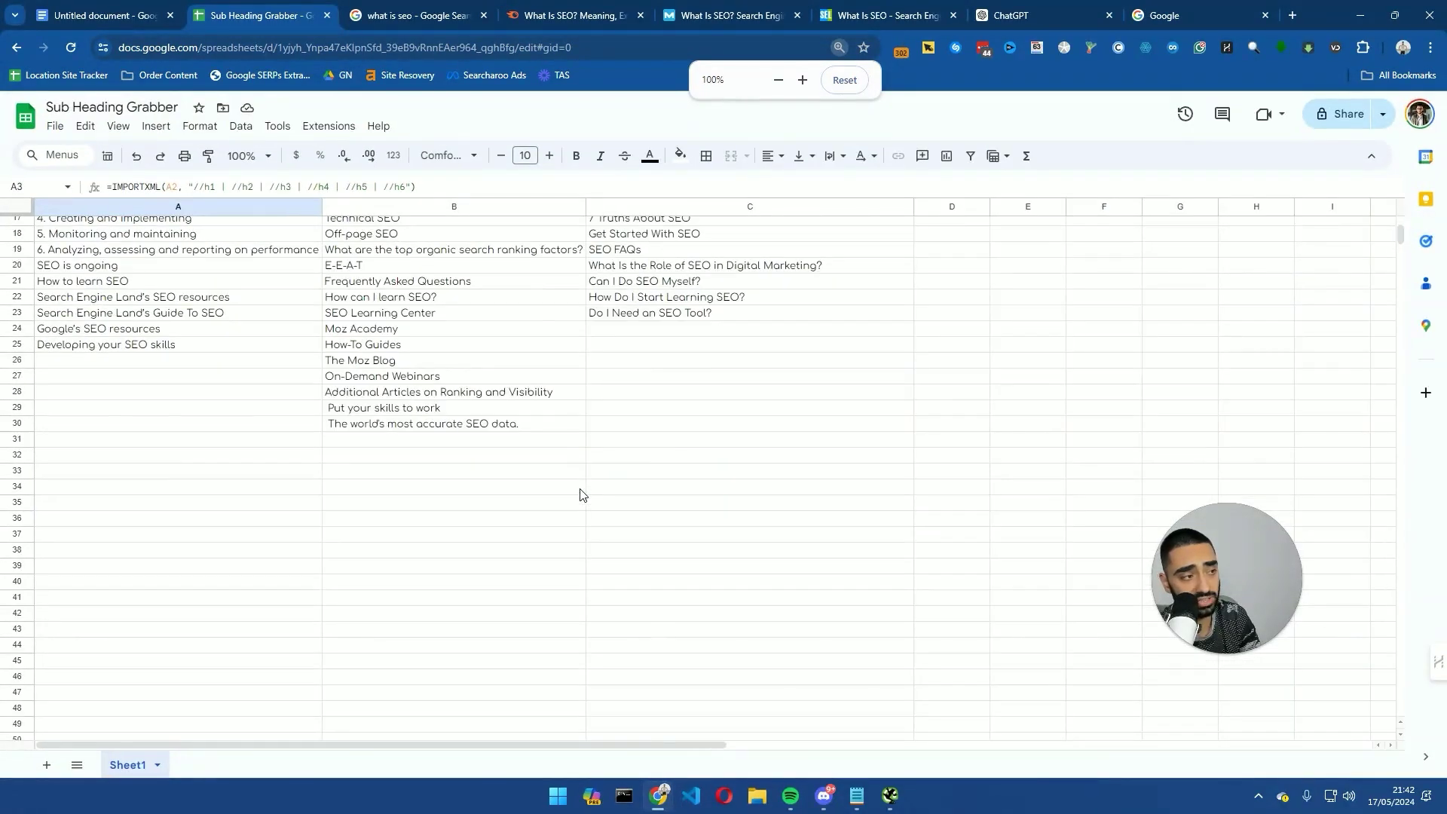
scroll(577, 494, up, 2)
scroll(538, 467, up, 5)
scroll(531, 452, down, 1)
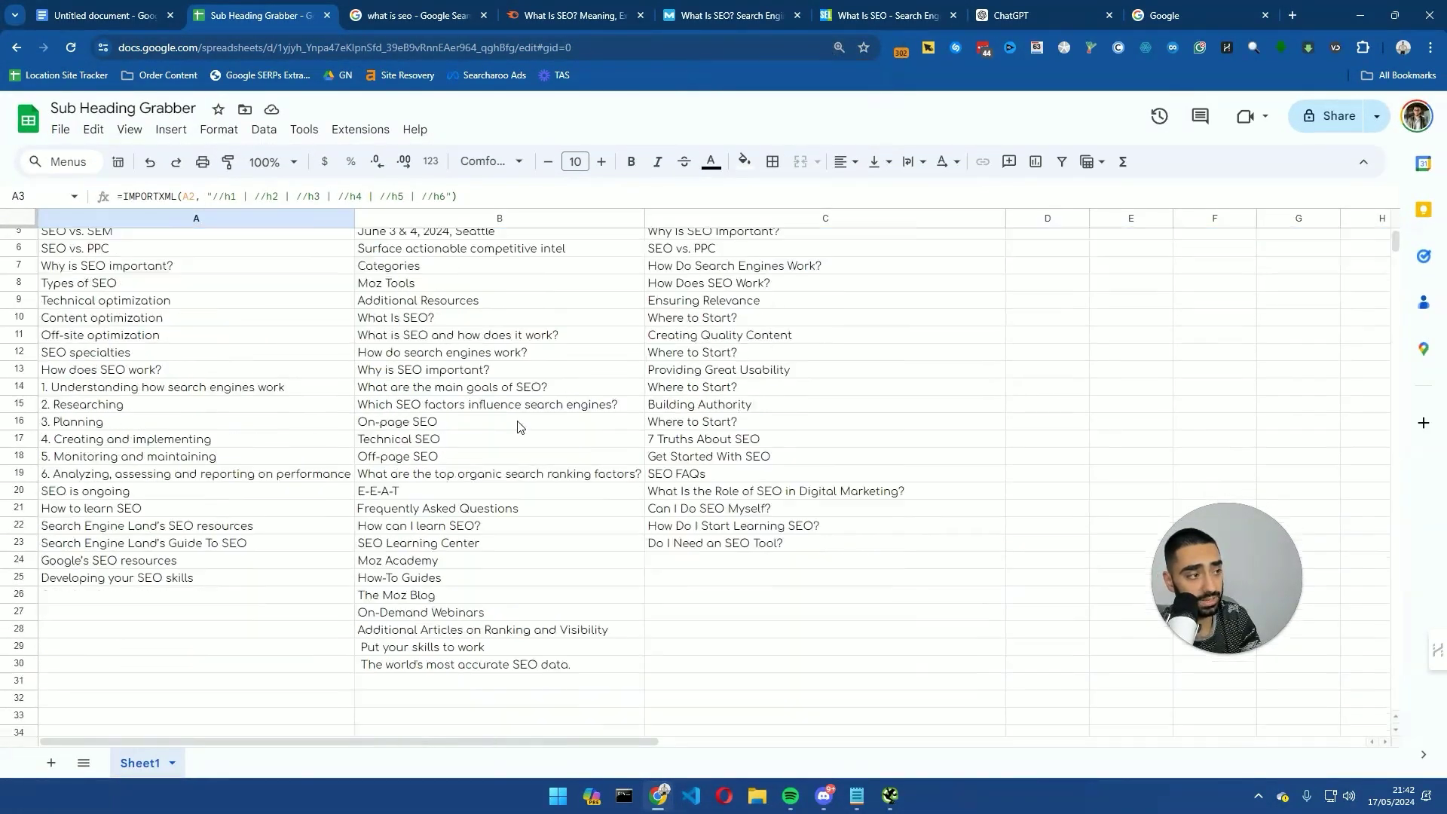
key(ctrl+minus)
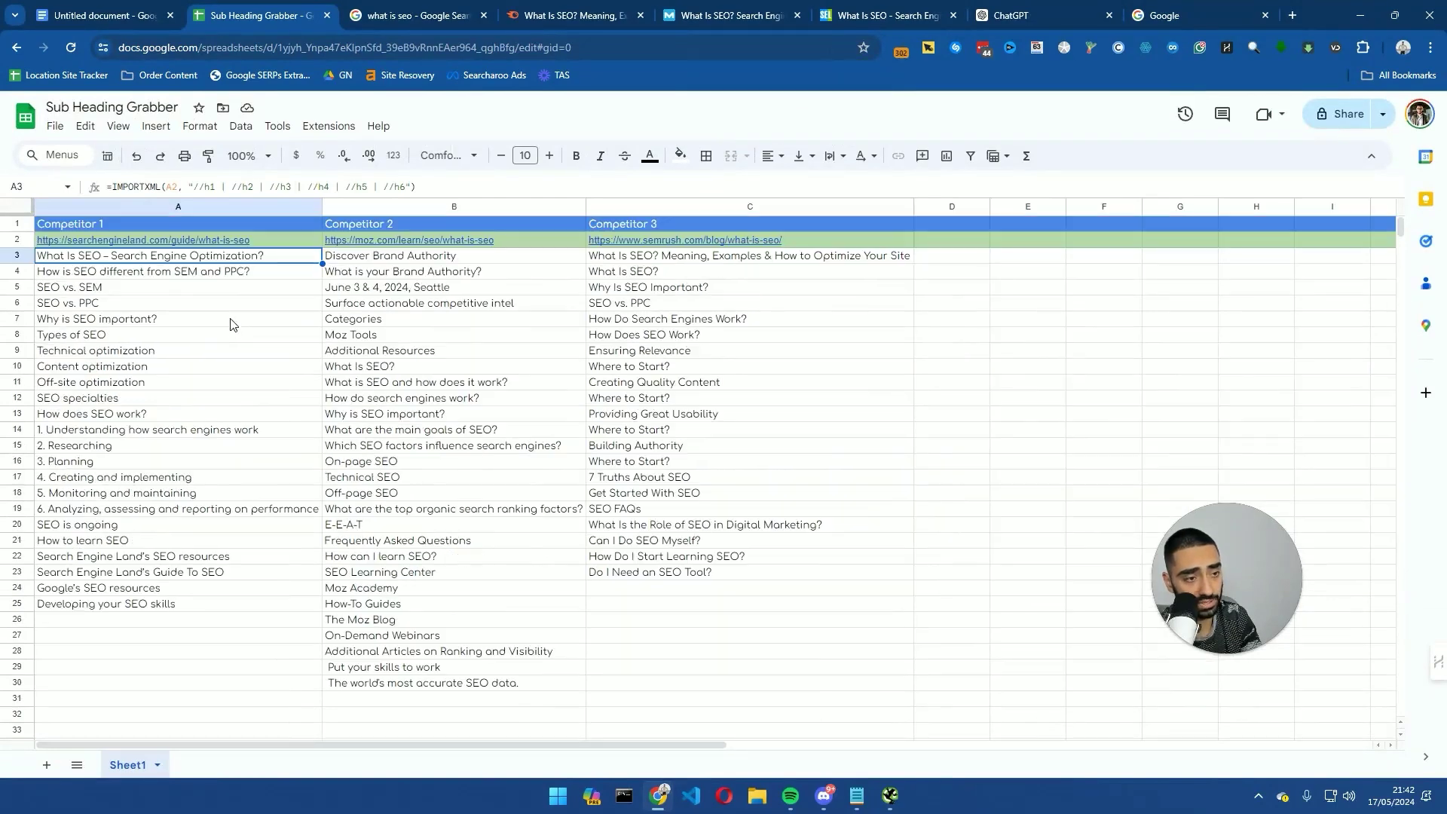
scroll(200, 260, up, 1)
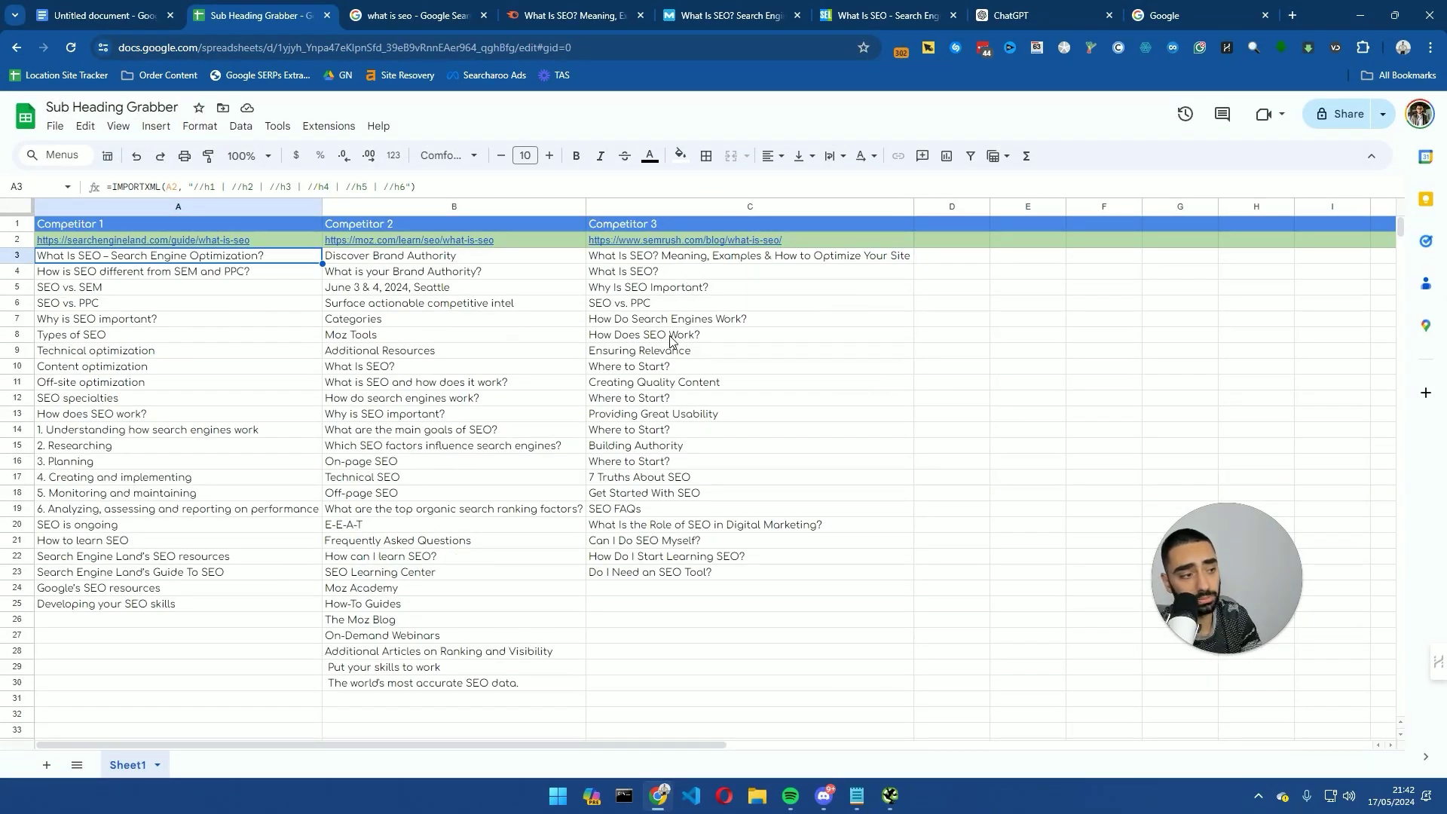
click(384, 290)
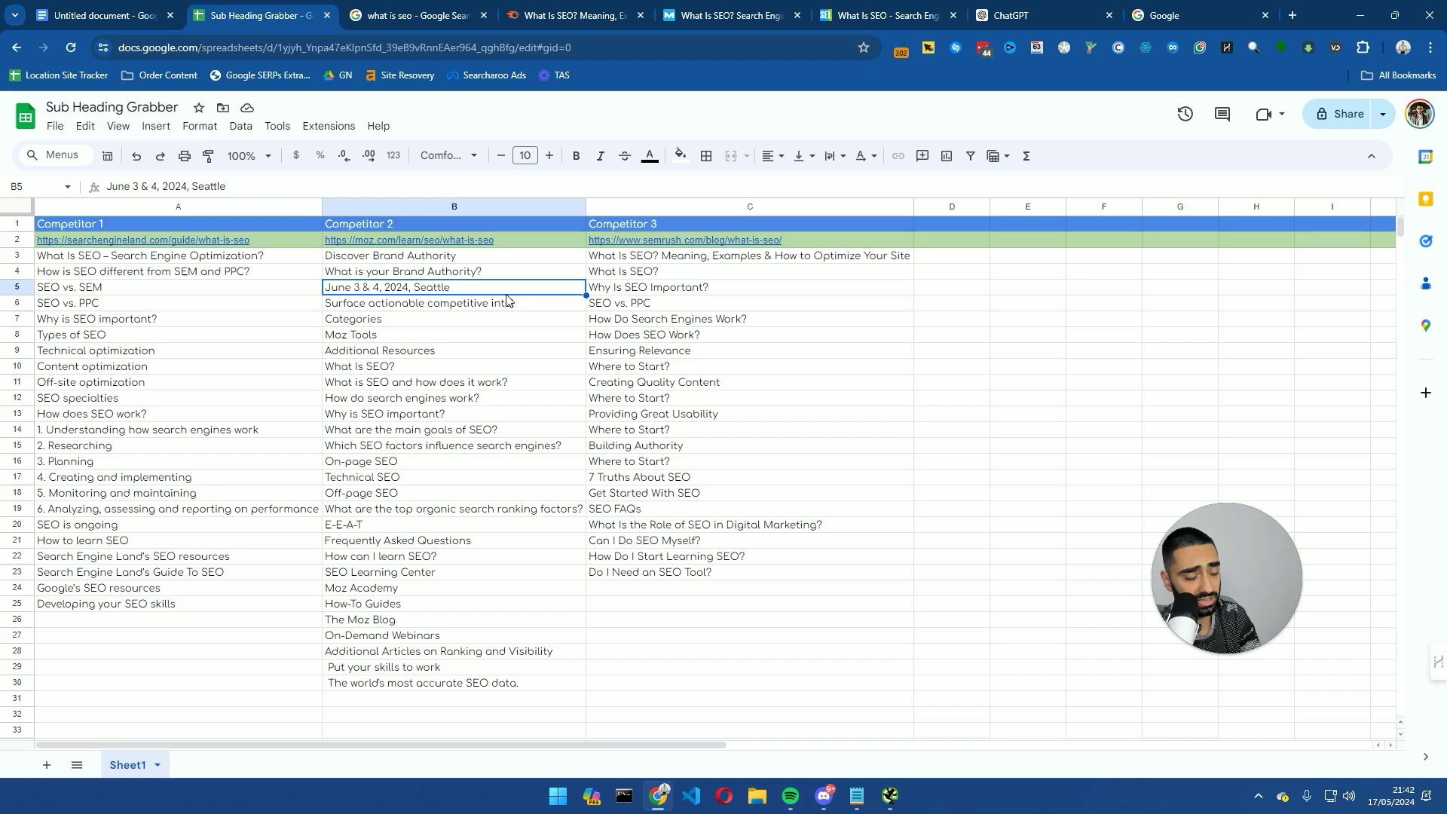
drag(398, 275, 419, 511)
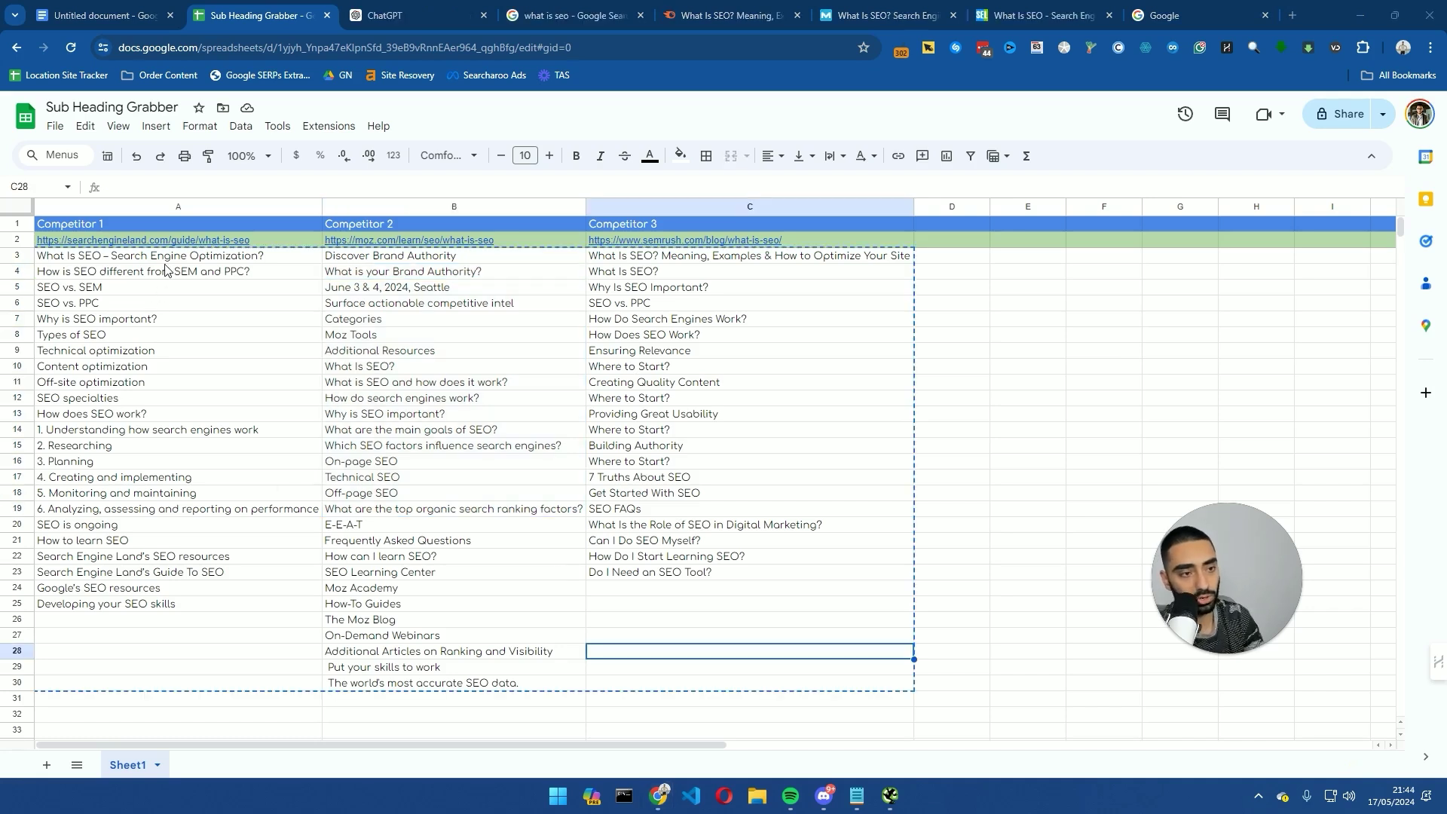
- Paste all three competitors' subheadings under the merge-and-remove-duplicates prompt in ChatGPT and send it
drag(151, 255, 752, 683)
key(ctrl+c)
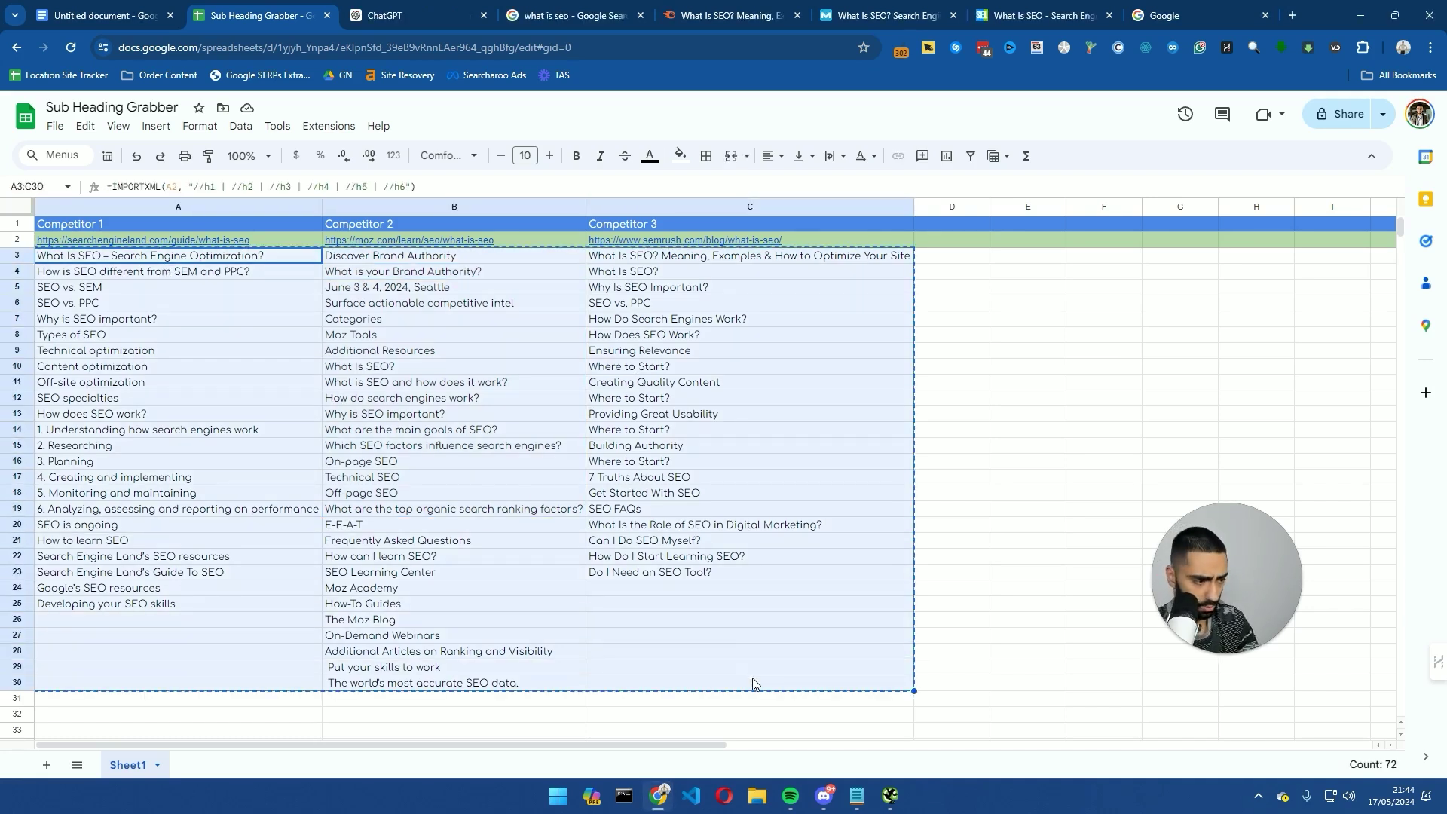
click(398, 14)
key(ctrl+v)
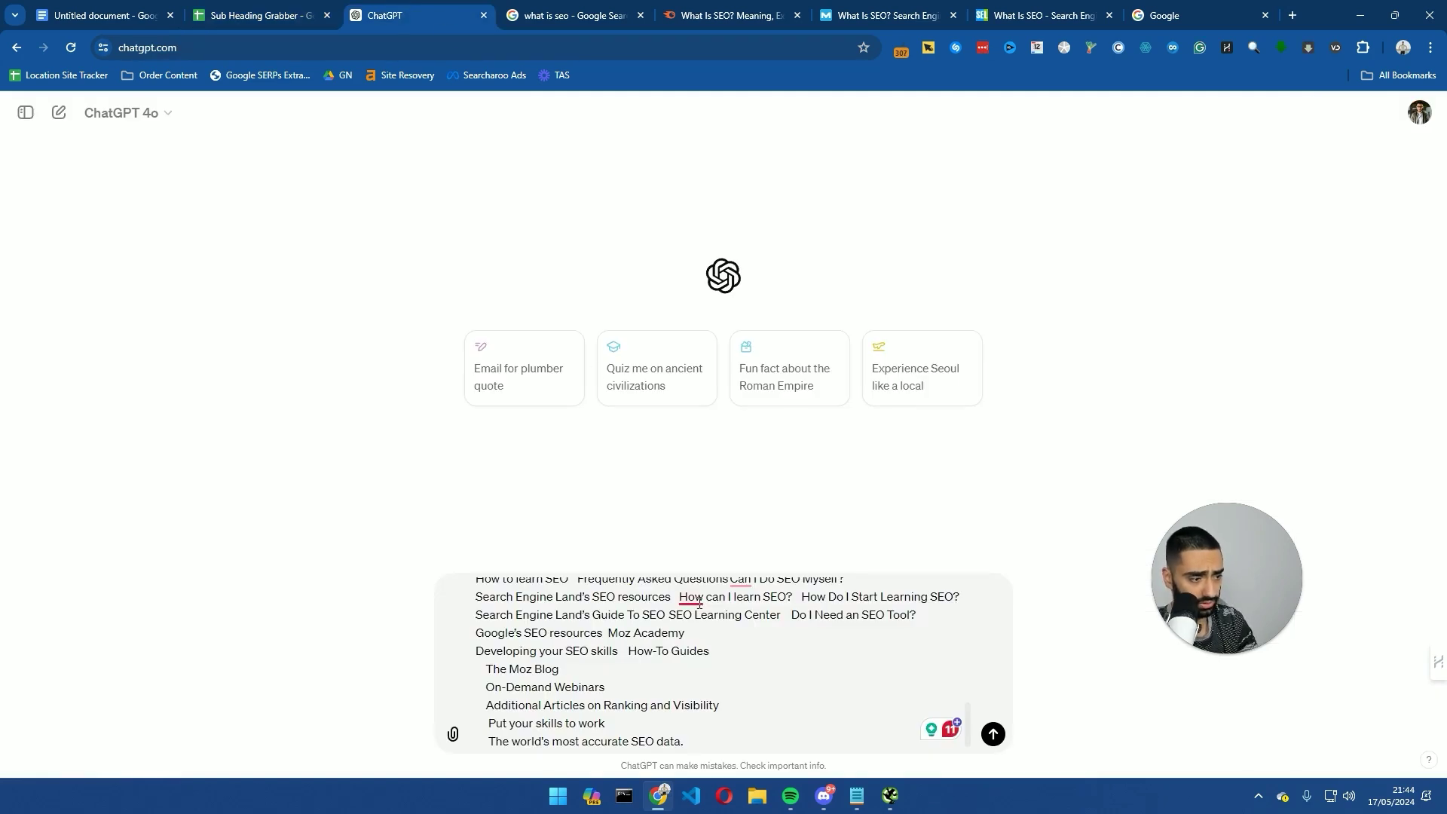
scroll(911, 679, up, 15)
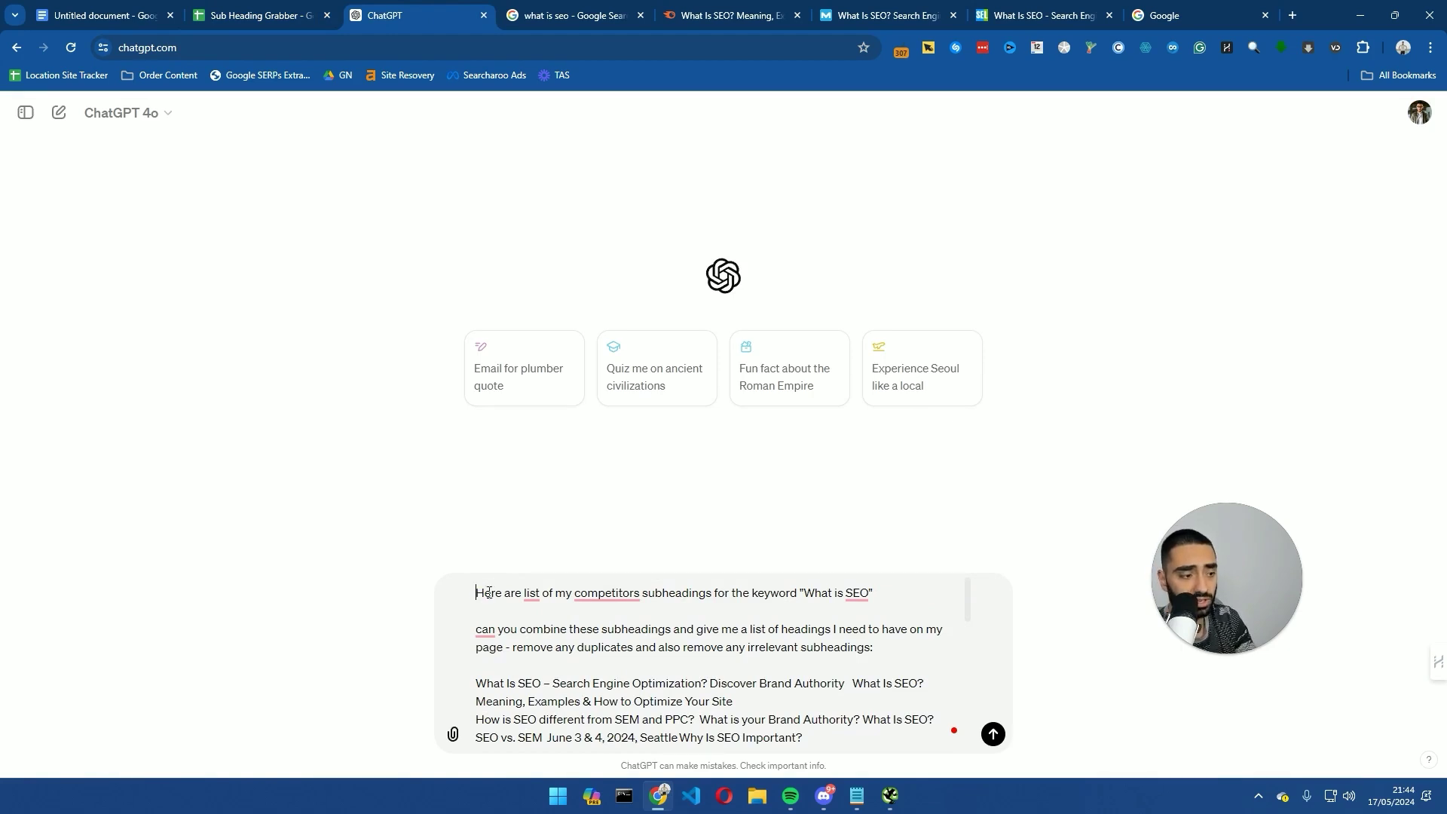
drag(477, 593, 875, 593)
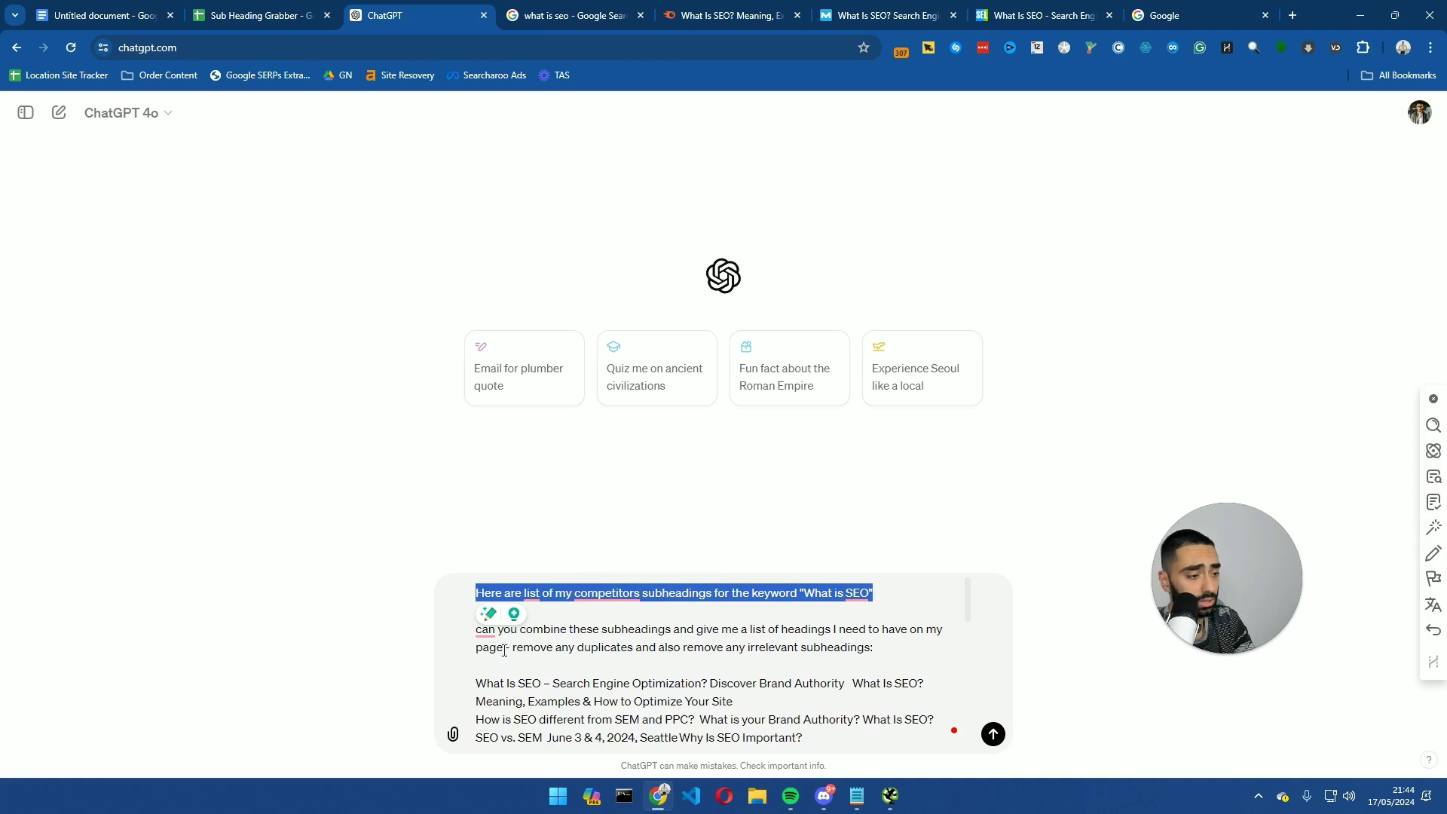
drag(504, 649, 618, 629)
click(641, 629)
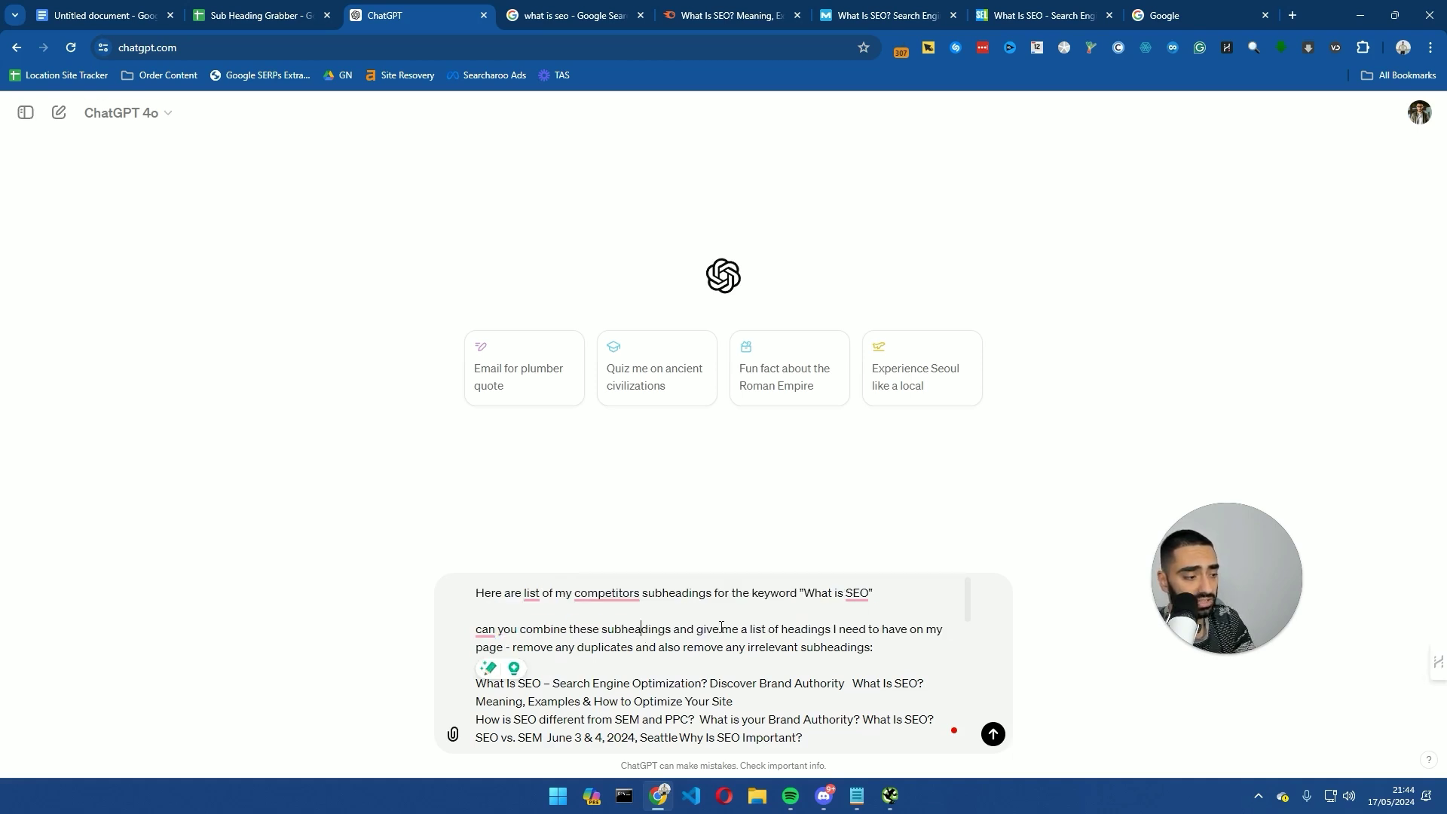
drag(730, 630, 851, 646)
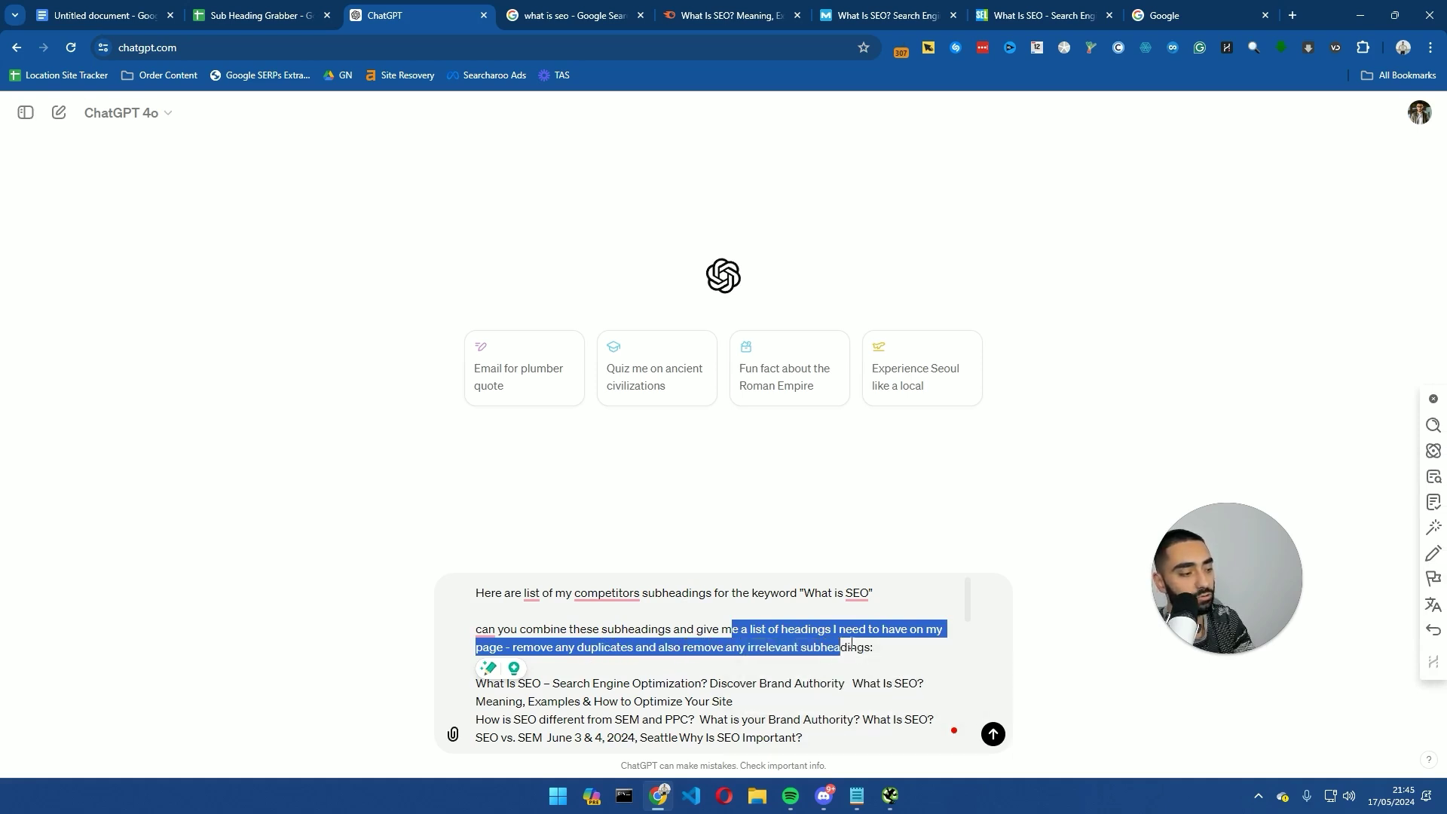
click(993, 734)
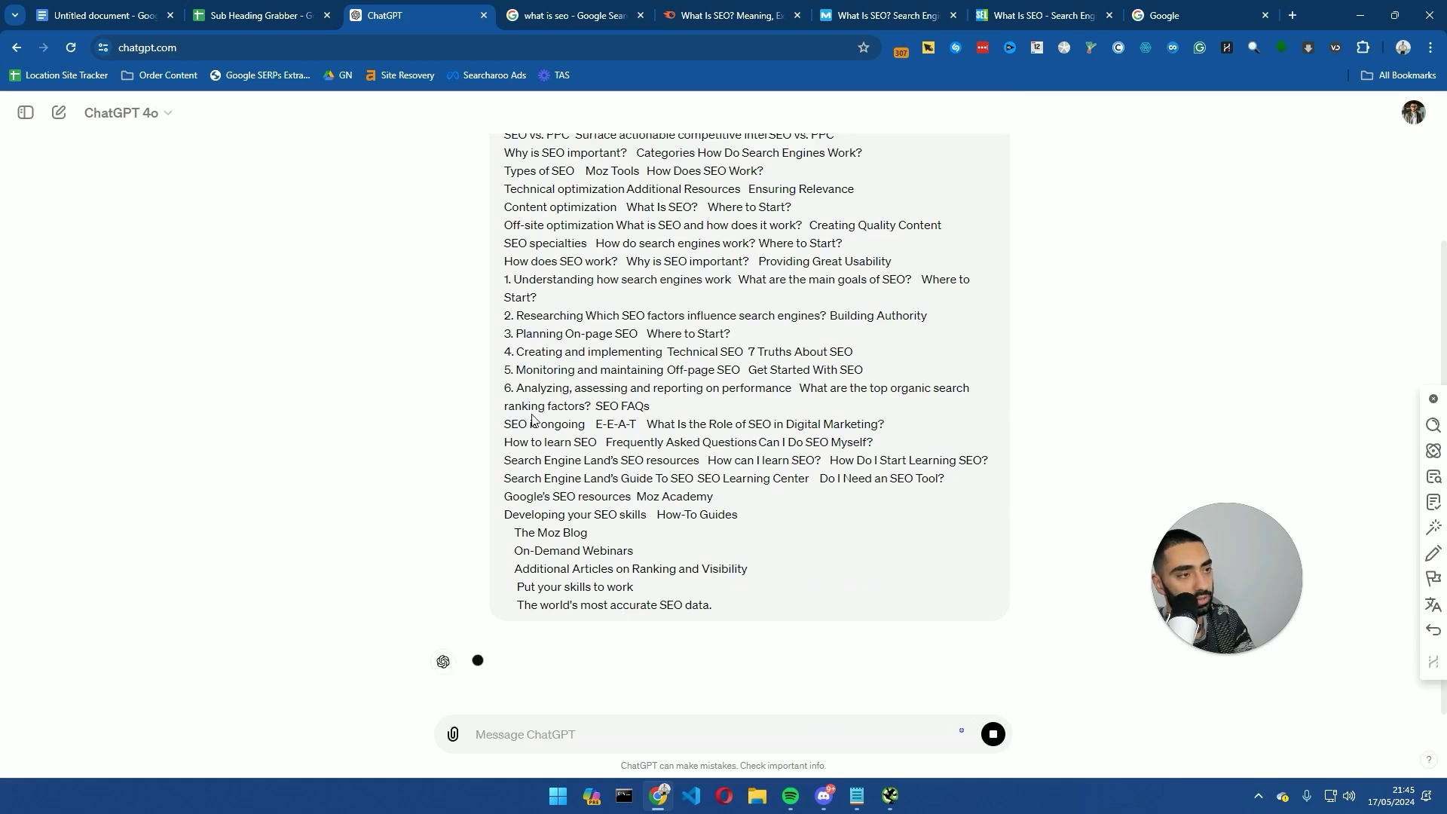
- Return to the Sub Heading Grabber and check a Competitor 3 subheading and the Seattle entry
click(256, 15)
click(785, 466)
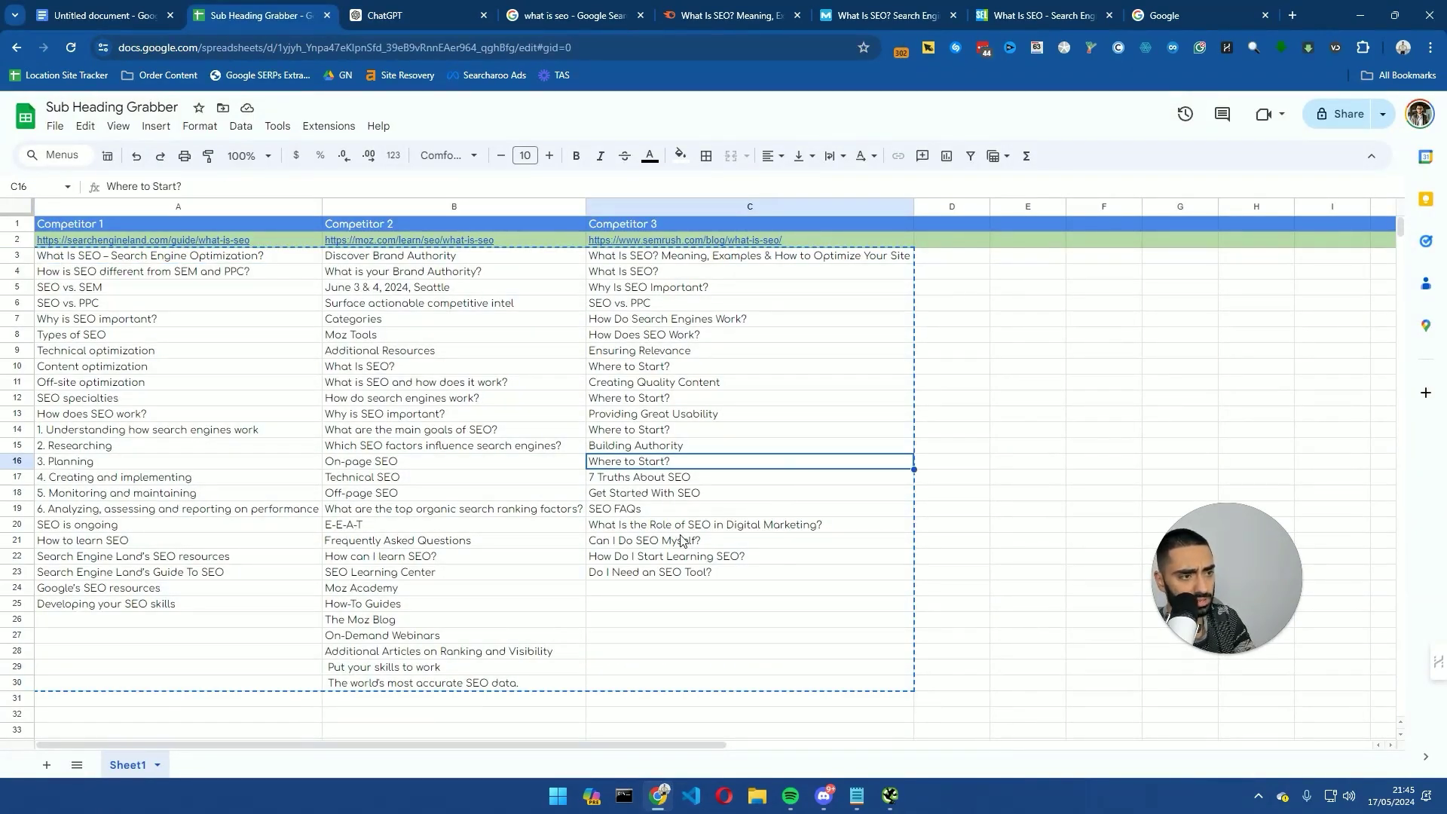
click(368, 290)
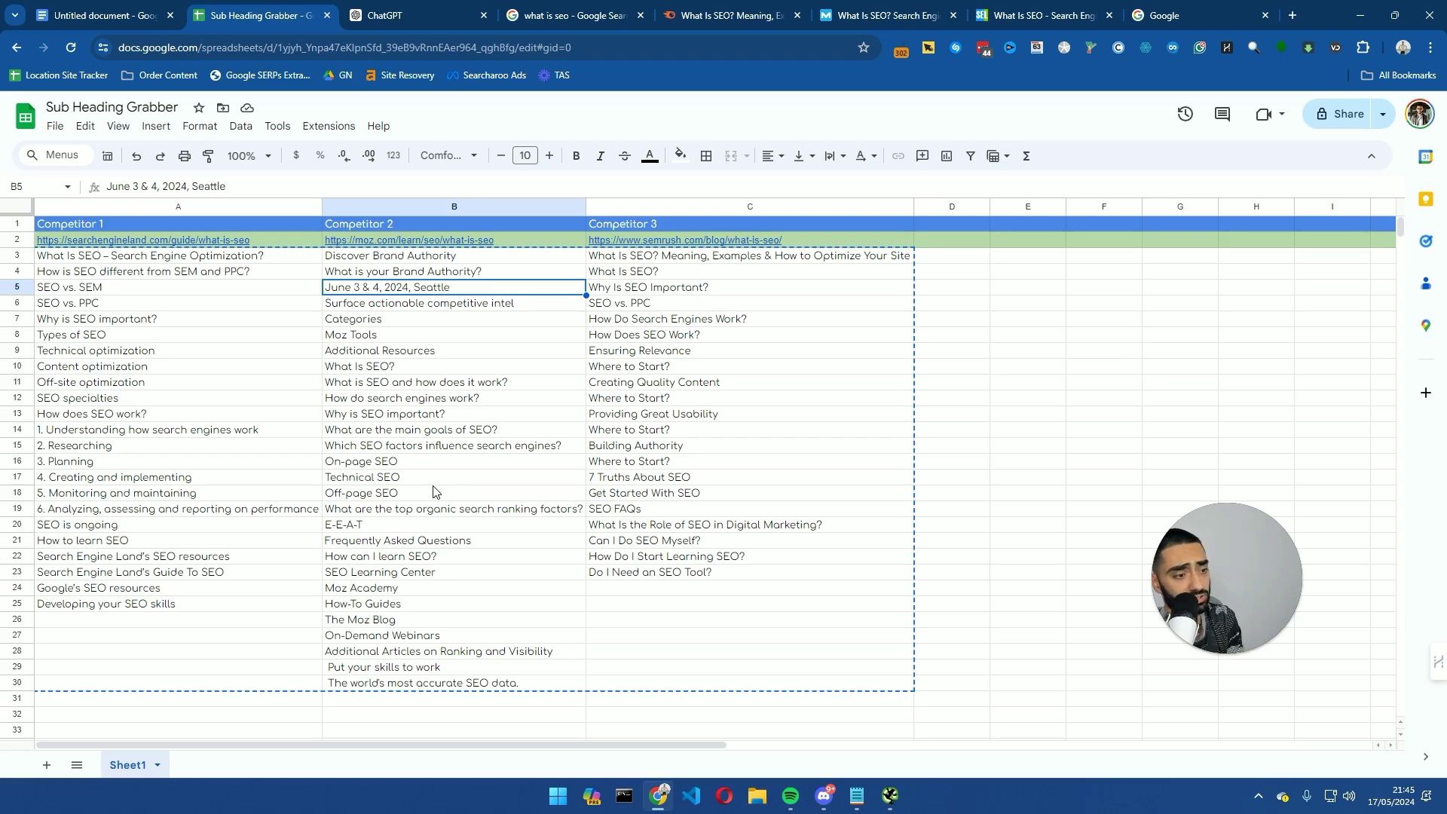
- Scroll through ChatGPT's 11 heading groups, Introduction to SEO through FAQs and Additional Resources
click(406, 15)
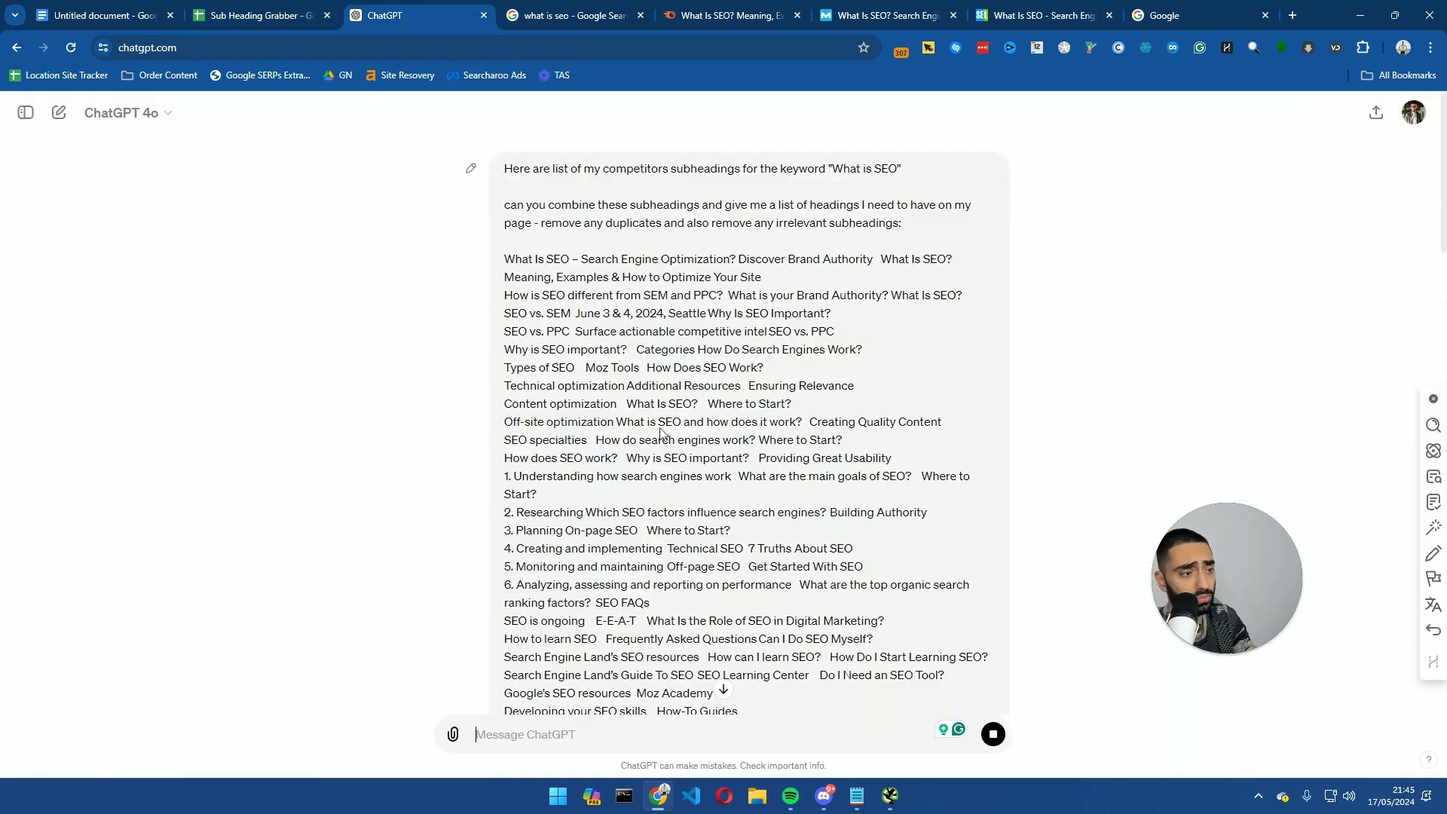
scroll(663, 473, down, 2)
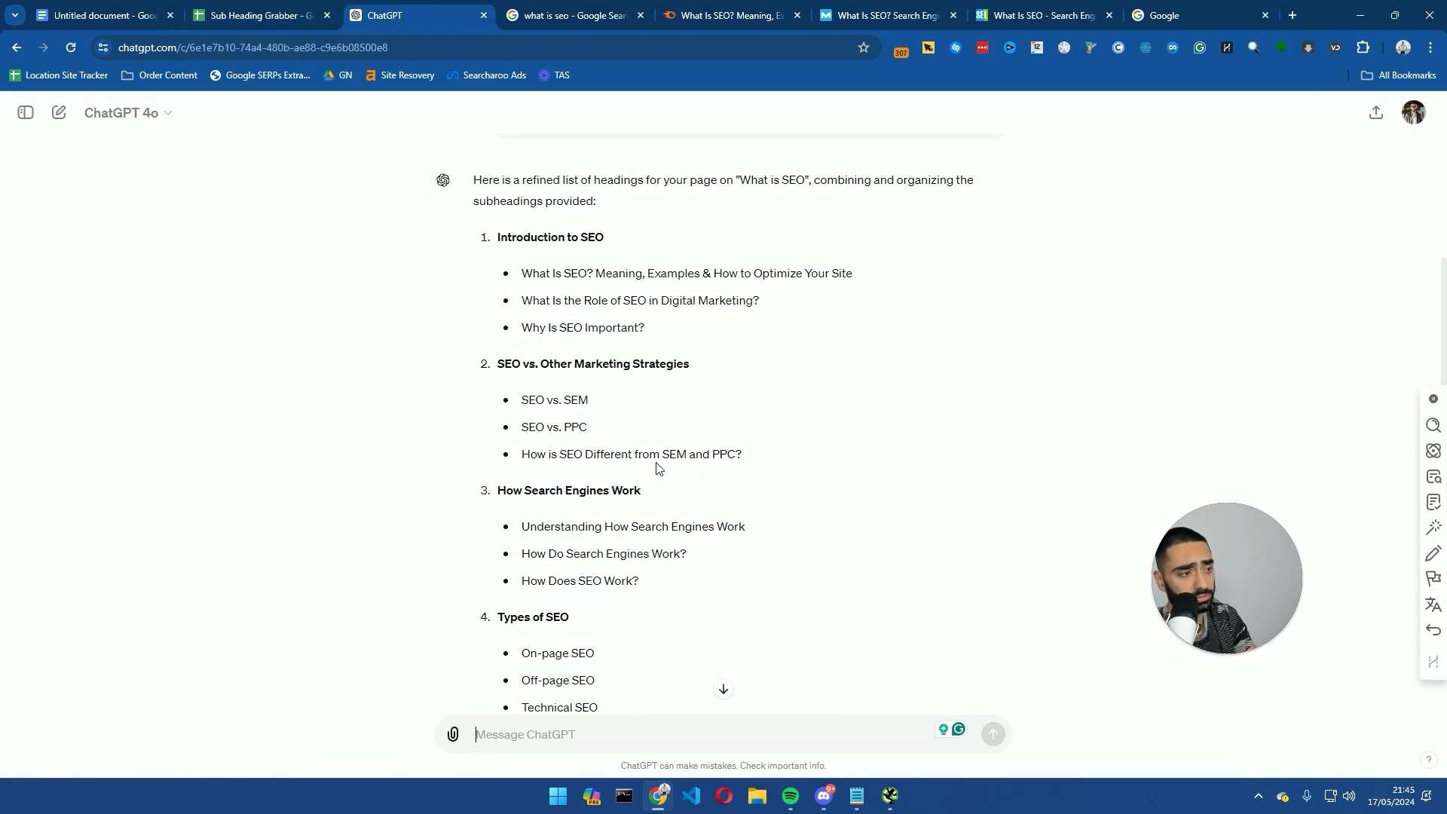
scroll(659, 467, up, 3)
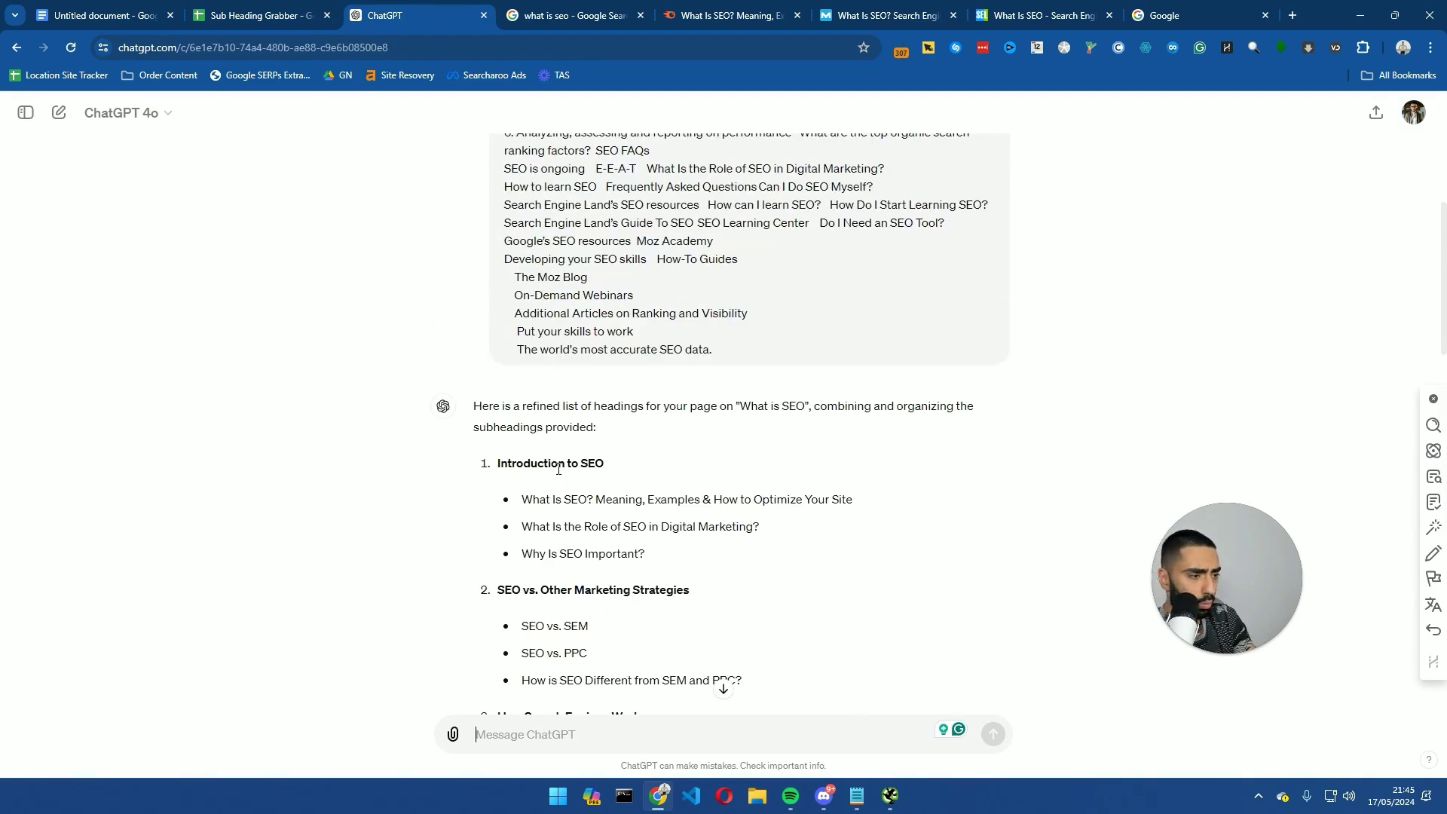
scroll(565, 483, down, 20)
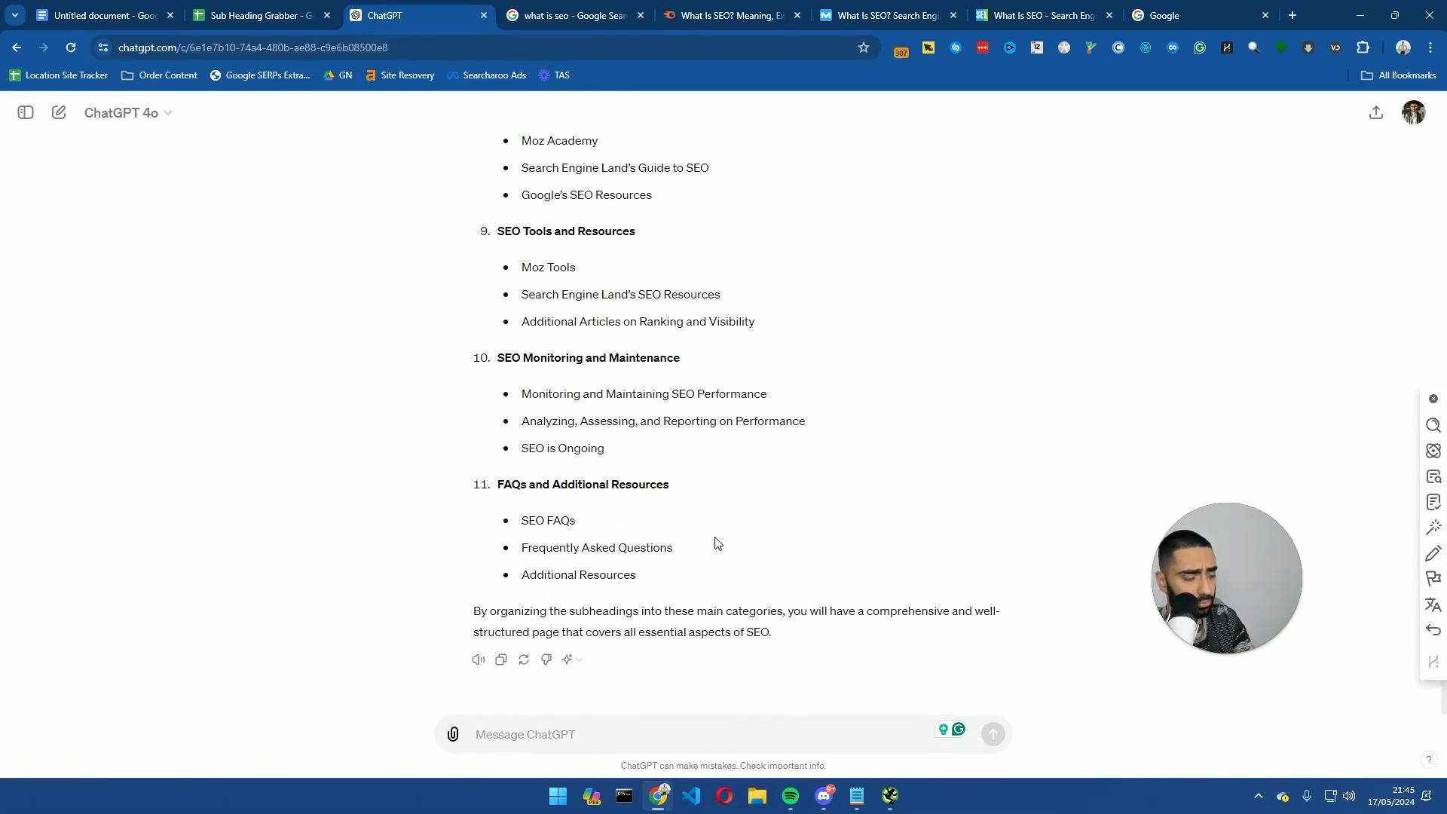
scroll(723, 565, up, 20)
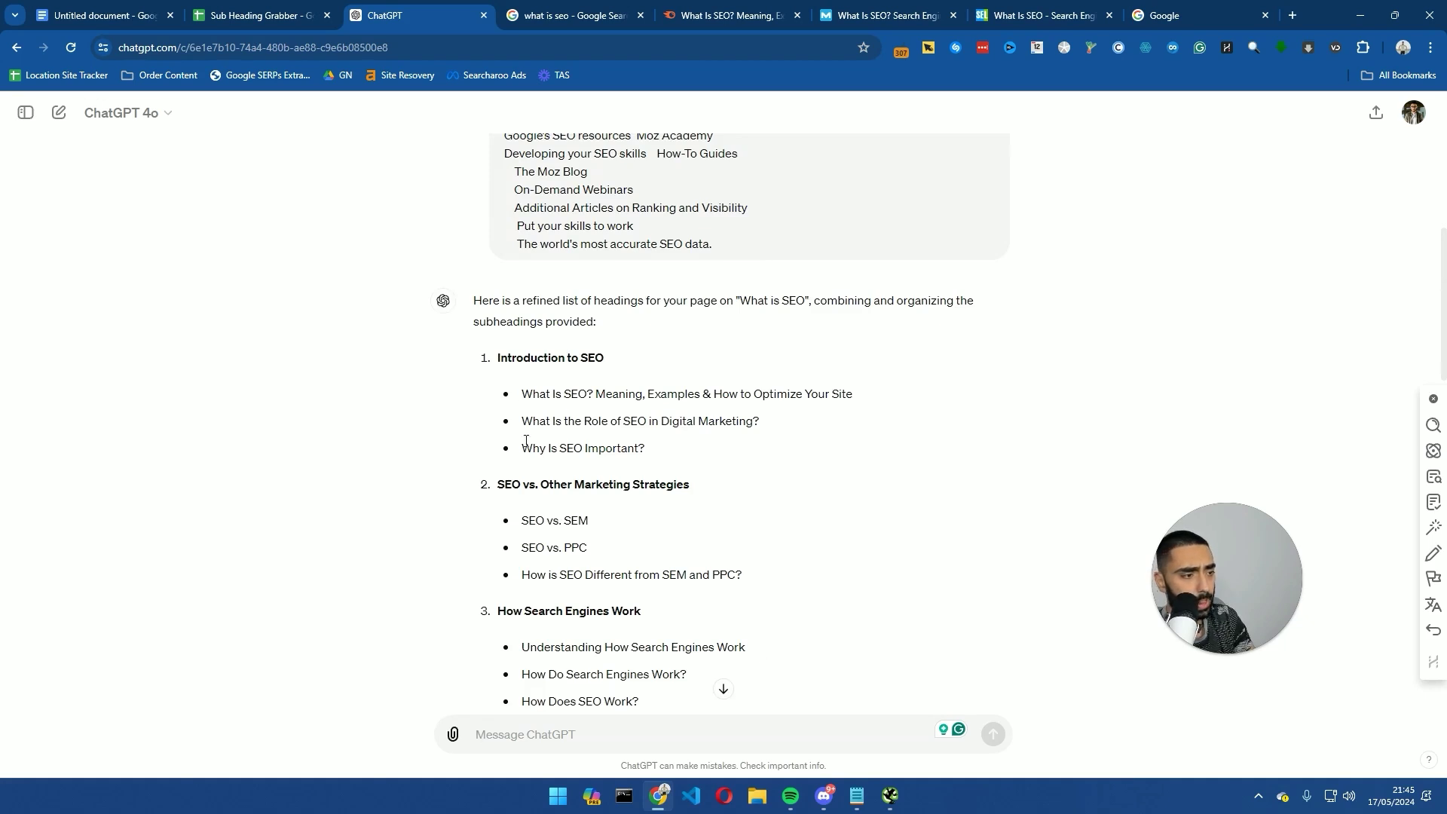
scroll(678, 490, down, 20)
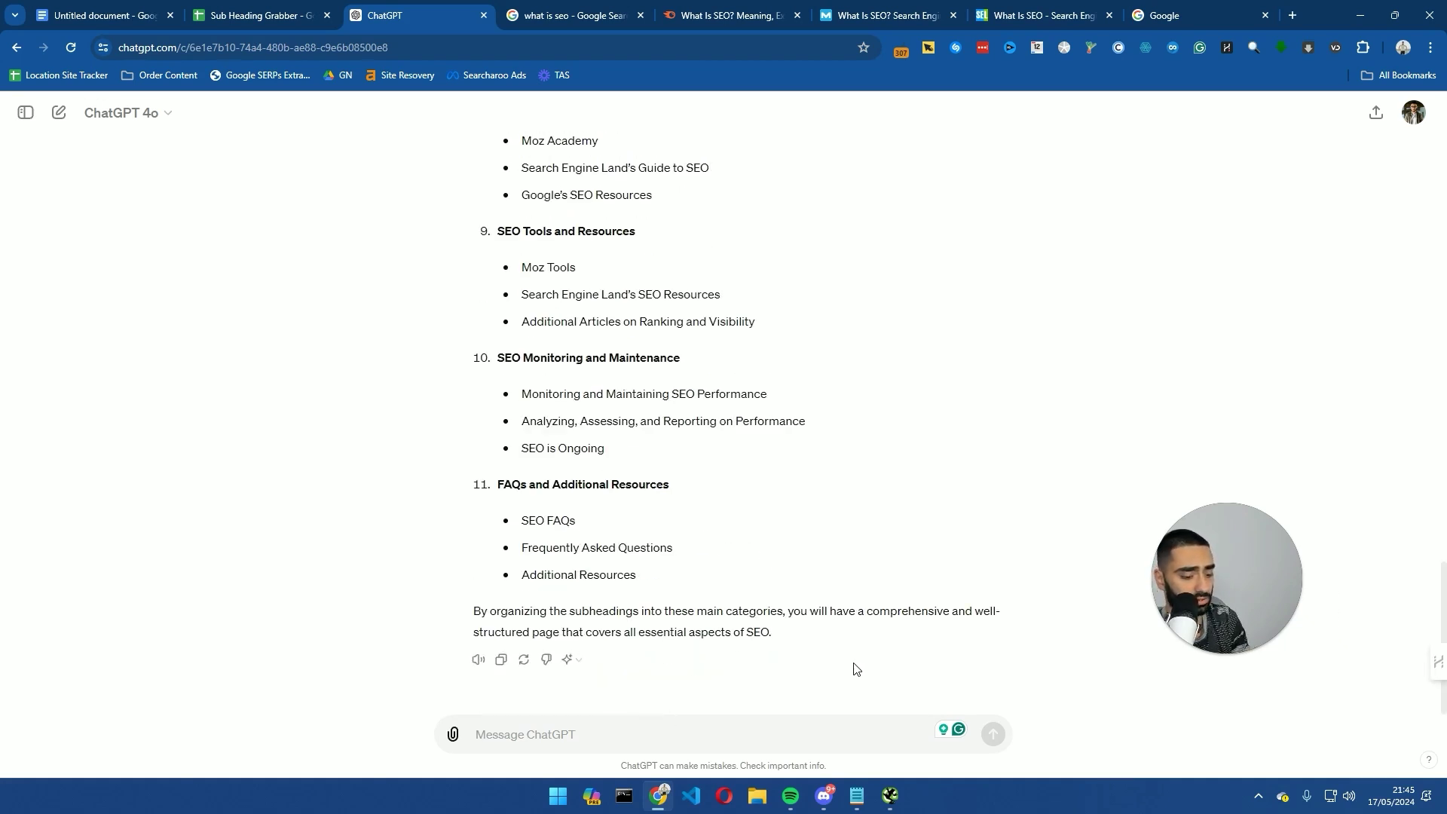
- Ask ChatGPT to structure the subheadings as H2, H3, H4 headings and select the whole reply
text(can you str)
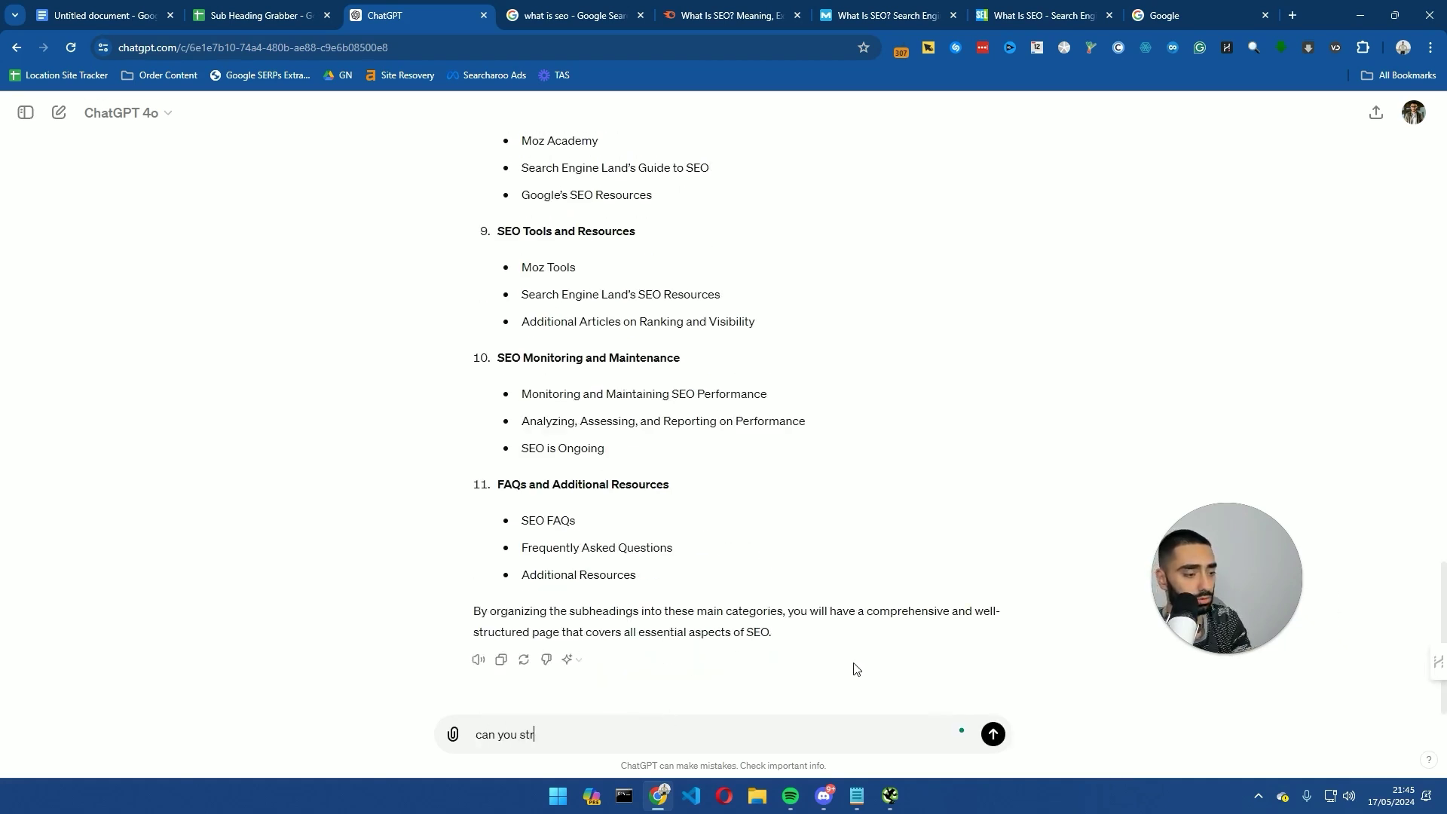
text(ucture these subheadings into h2, h3, h4 format)
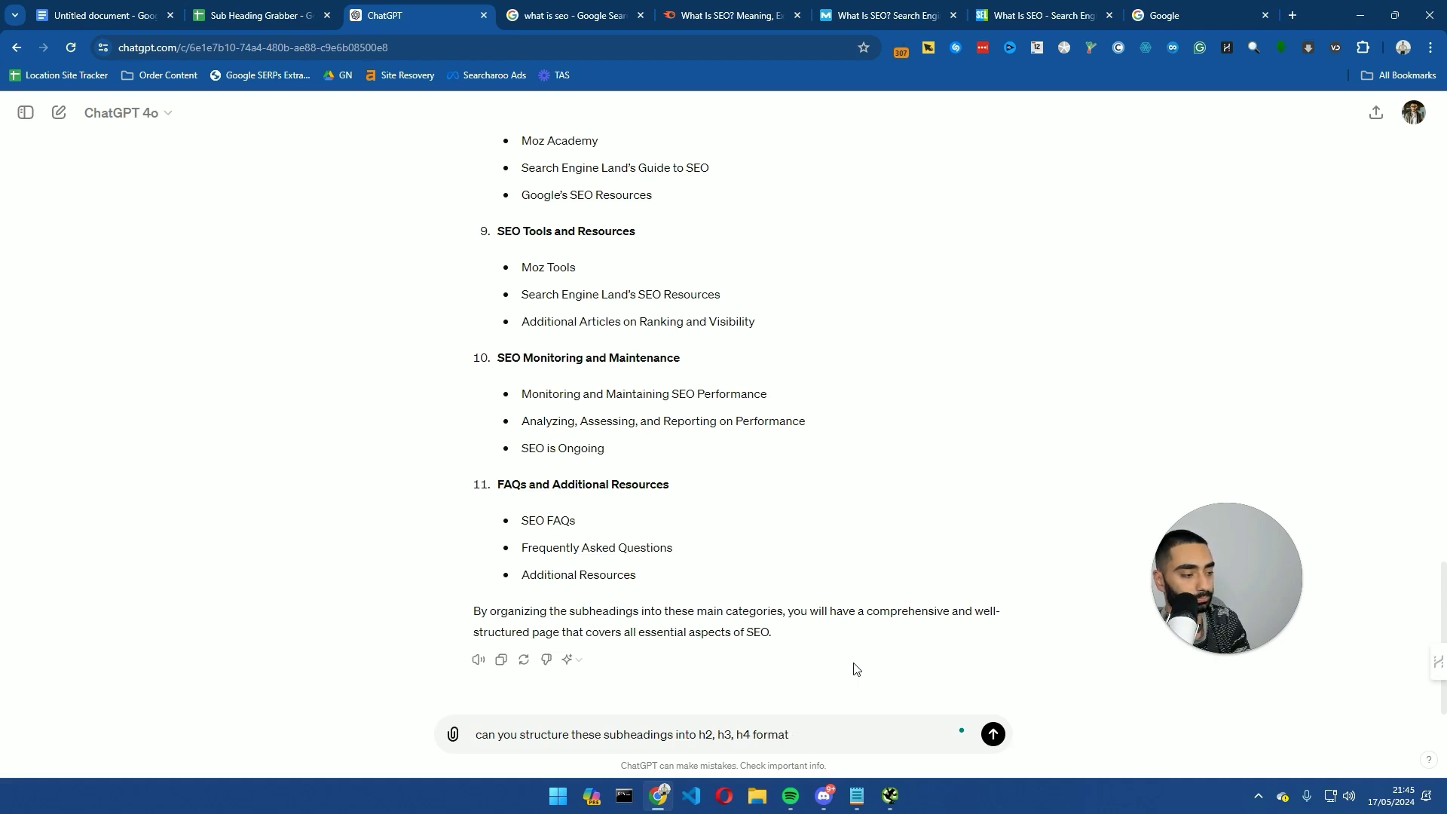
key(Return)
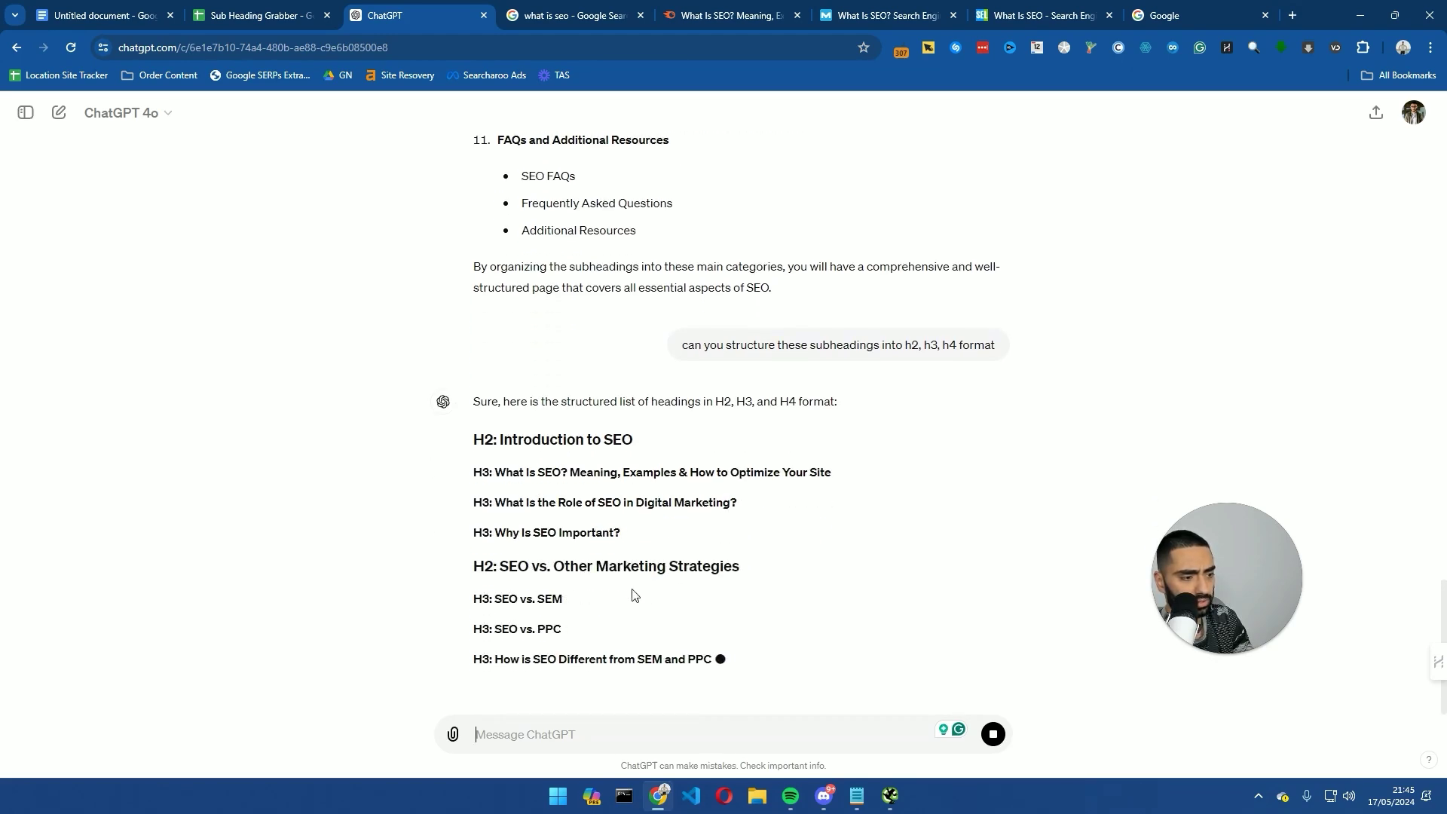
scroll(566, 497, up, 10)
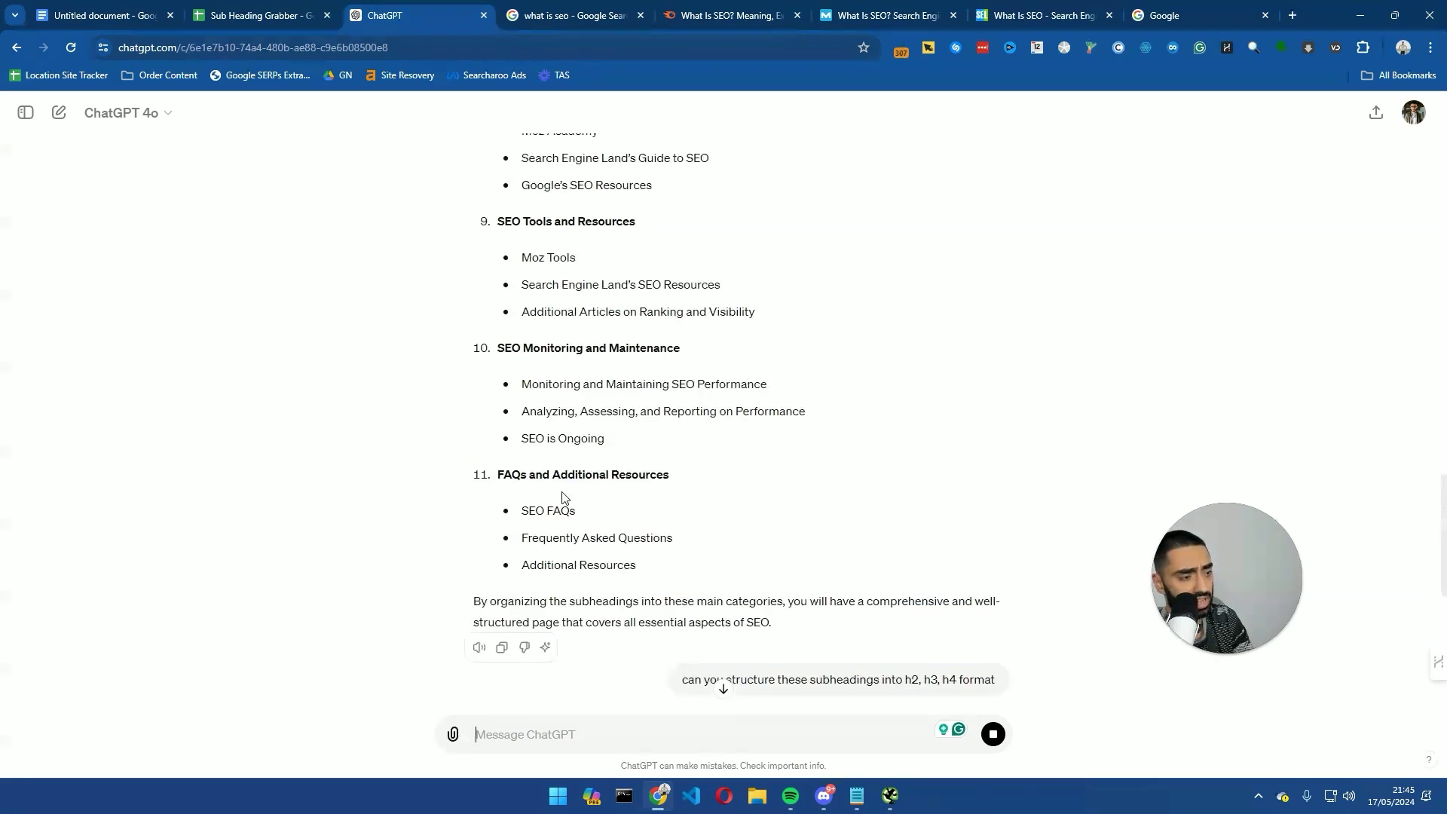
scroll(573, 495, up, 15)
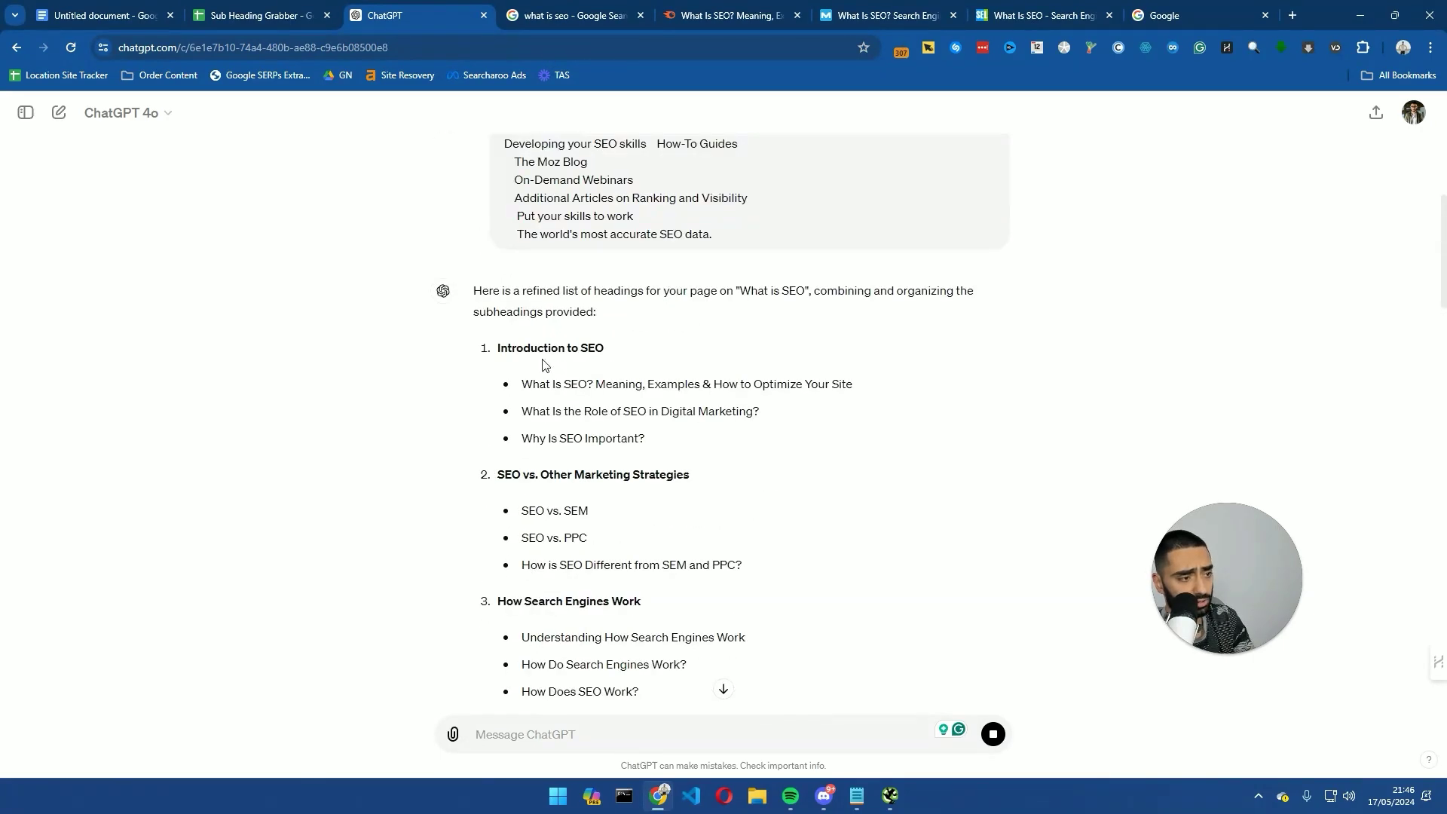
drag(511, 347, 587, 347)
scroll(618, 505, down, 20)
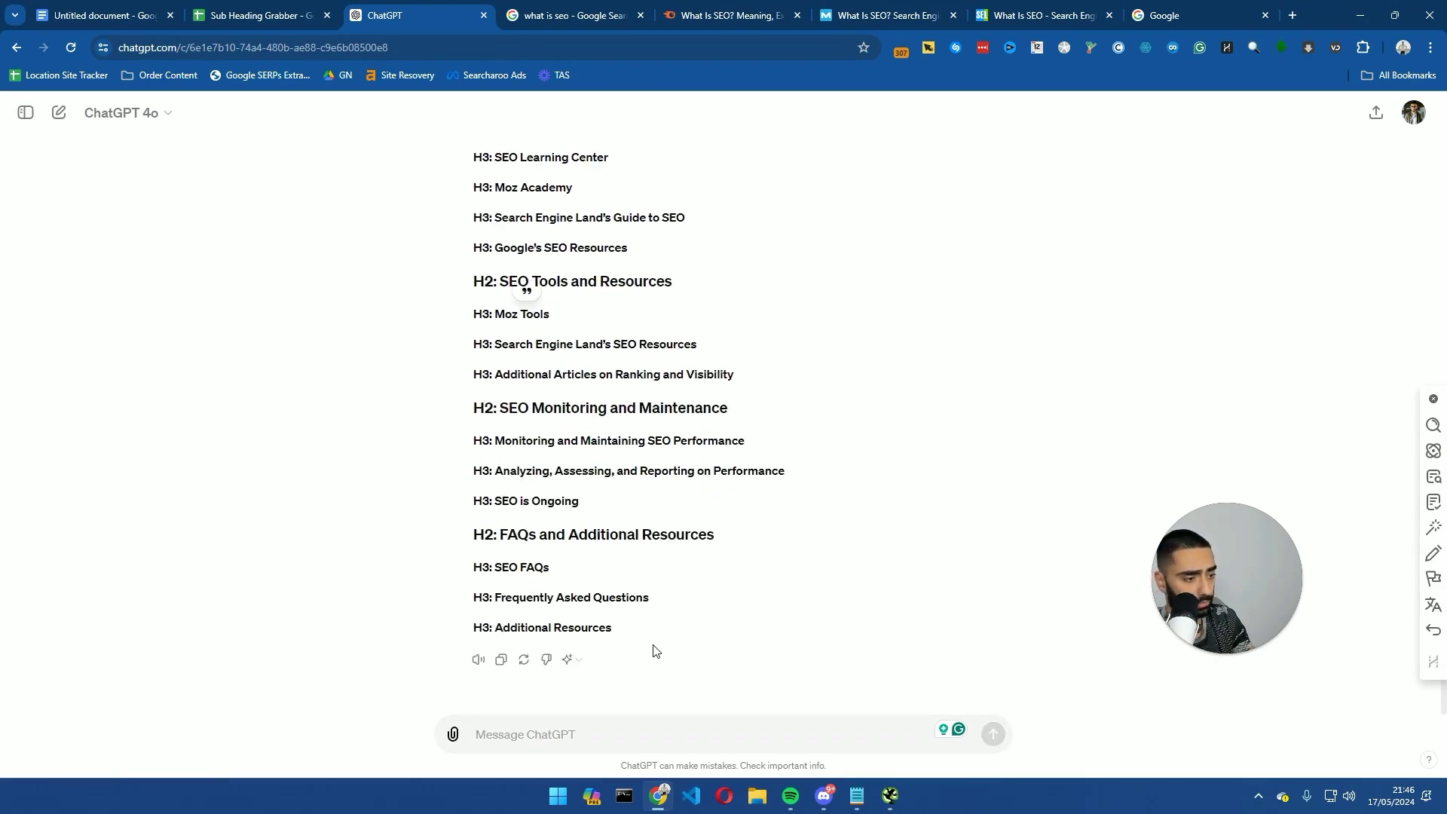
drag(630, 630, 485, 381)
- Copy ChatGPT's H2/H3 list and paste it into the Untitled Doc with heading formatting kept
right_click(485, 381)
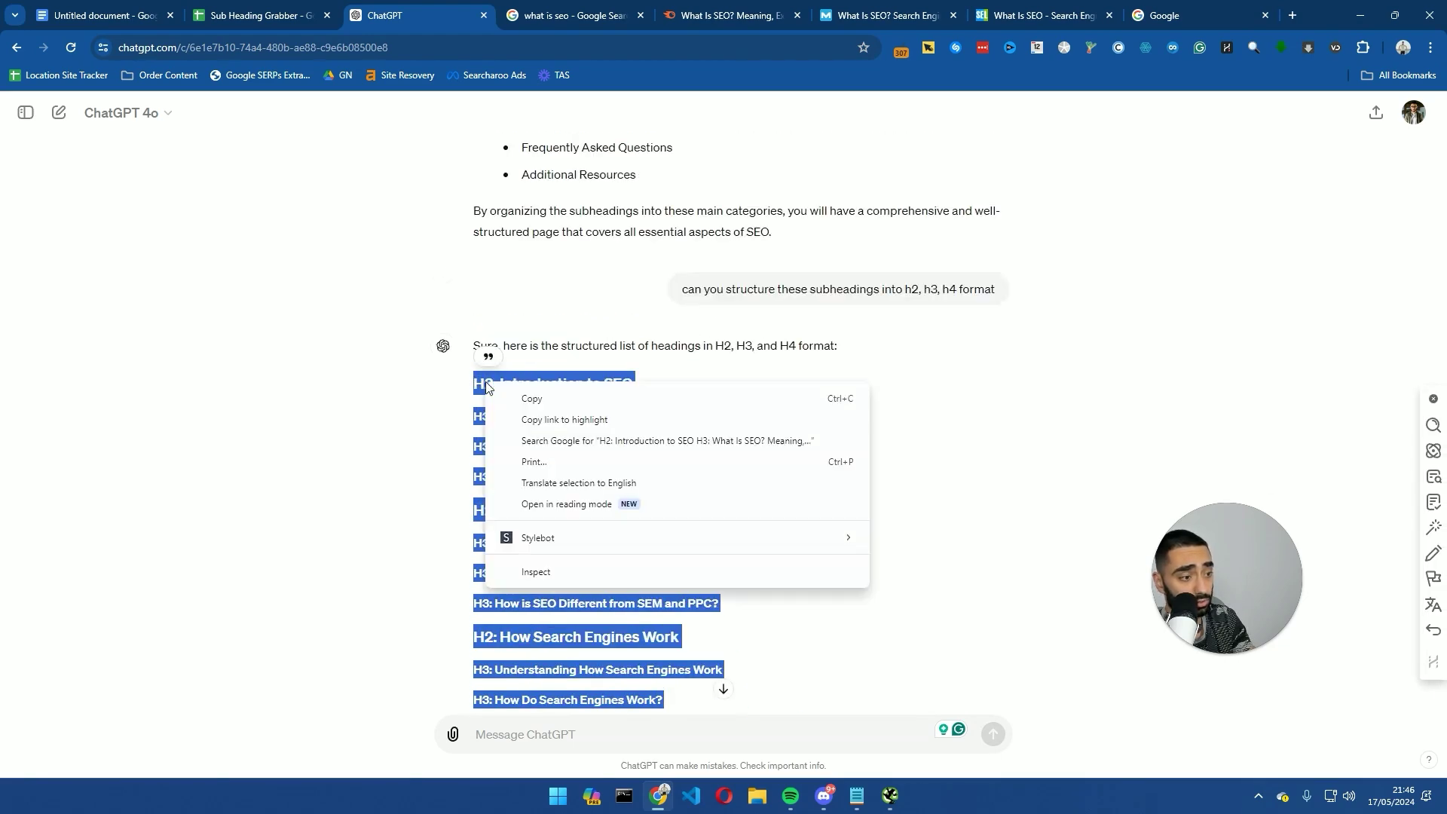
click(550, 400)
click(105, 15)
right_click(476, 300)
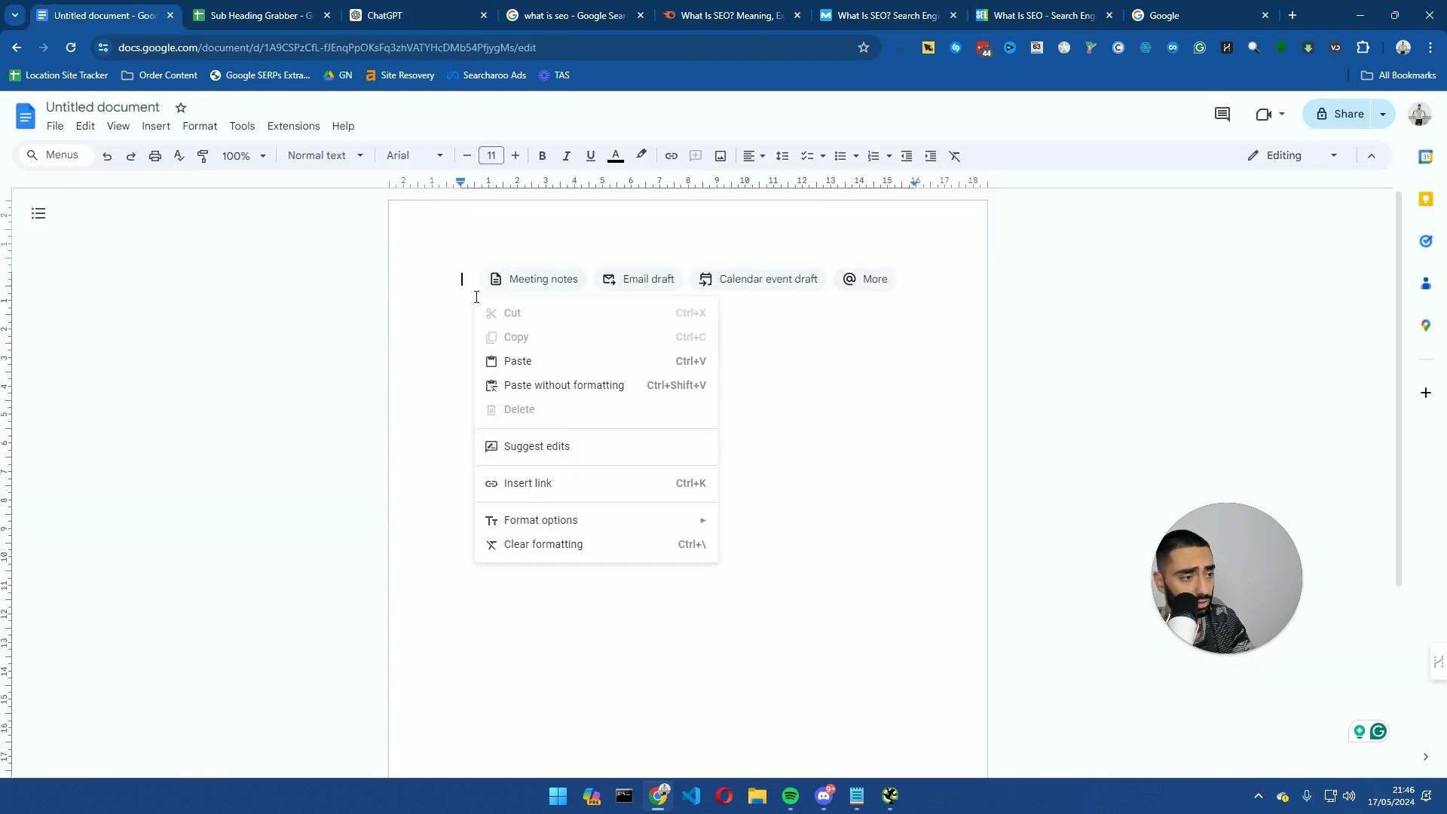
click(536, 385)
key(ctrl+z)
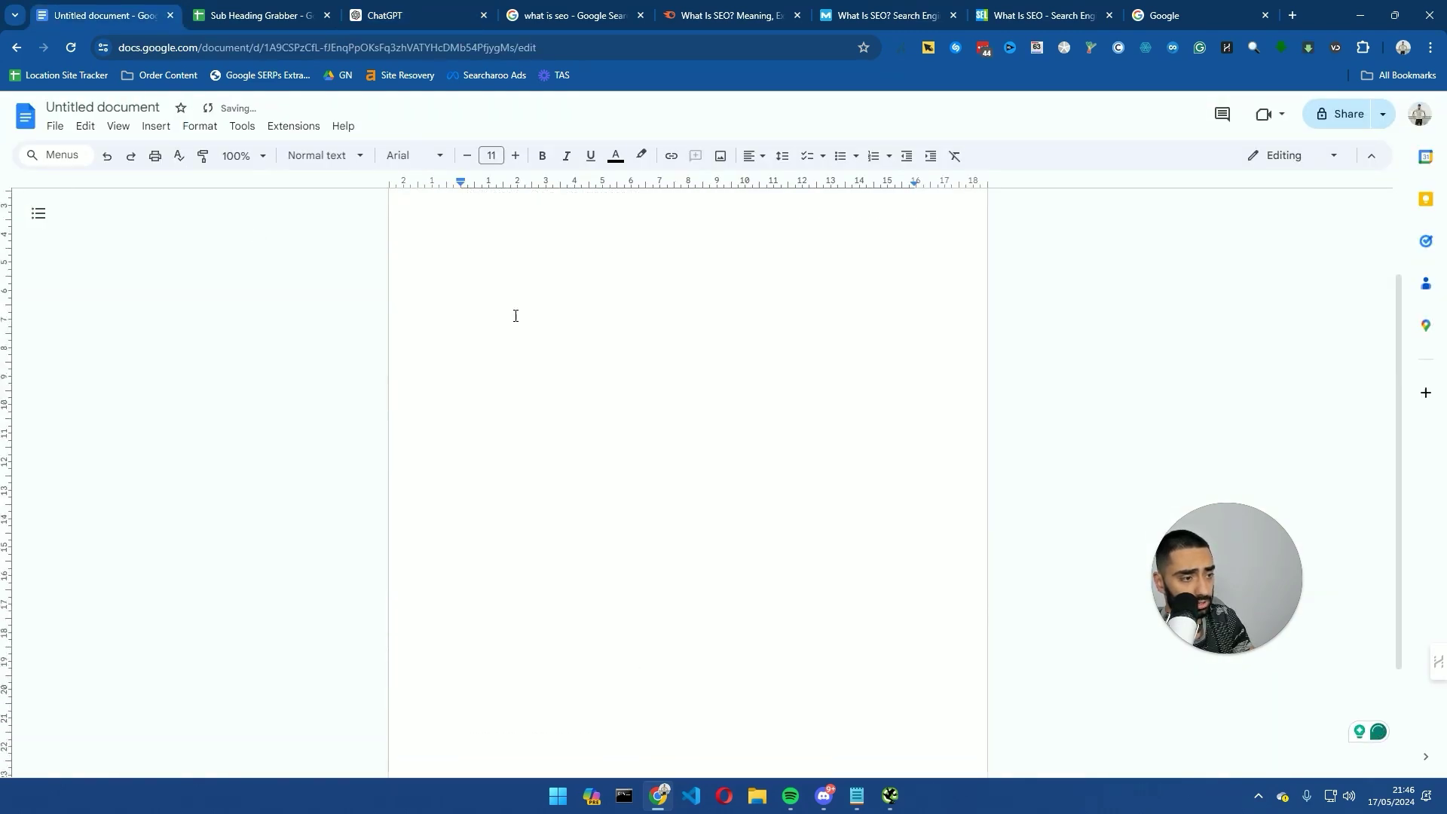
right_click(523, 296)
click(579, 347)
scroll(573, 362, up, 10)
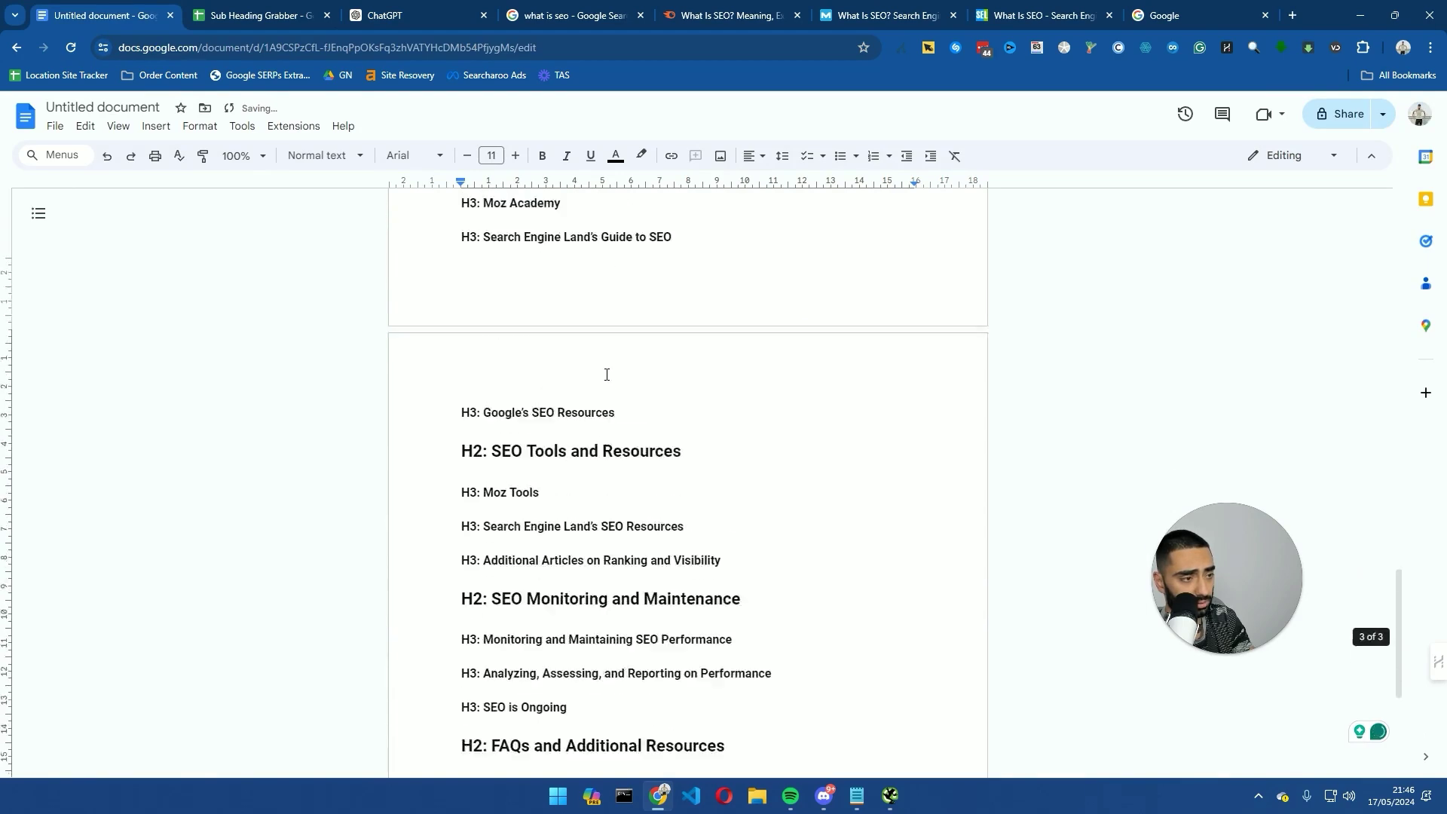
scroll(544, 369, up, 10)
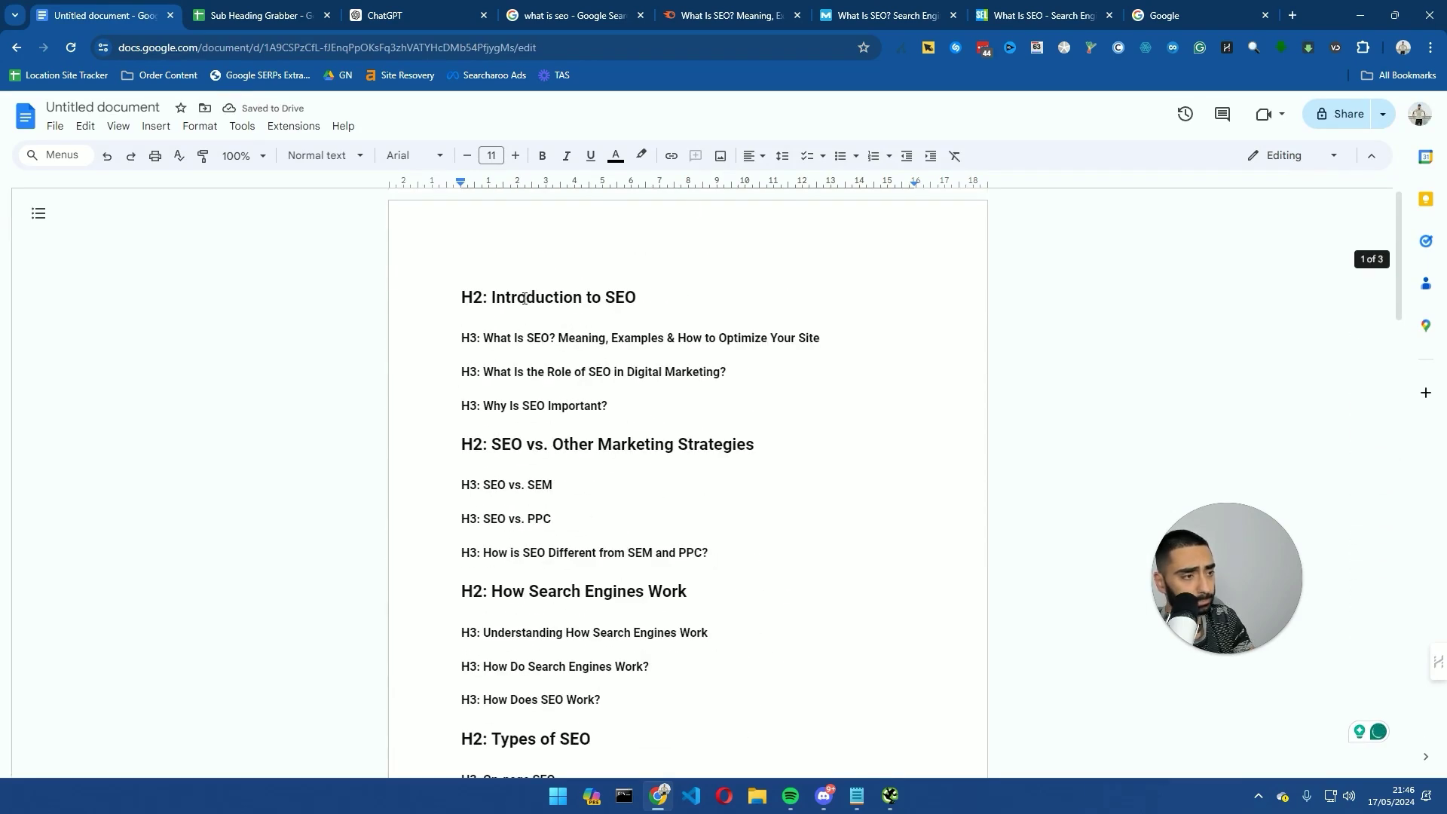
- Send ChatGPT the prompt 'Can you give me a list of NLP keywords to include on this page'
drag(414, 15, 264, 15)
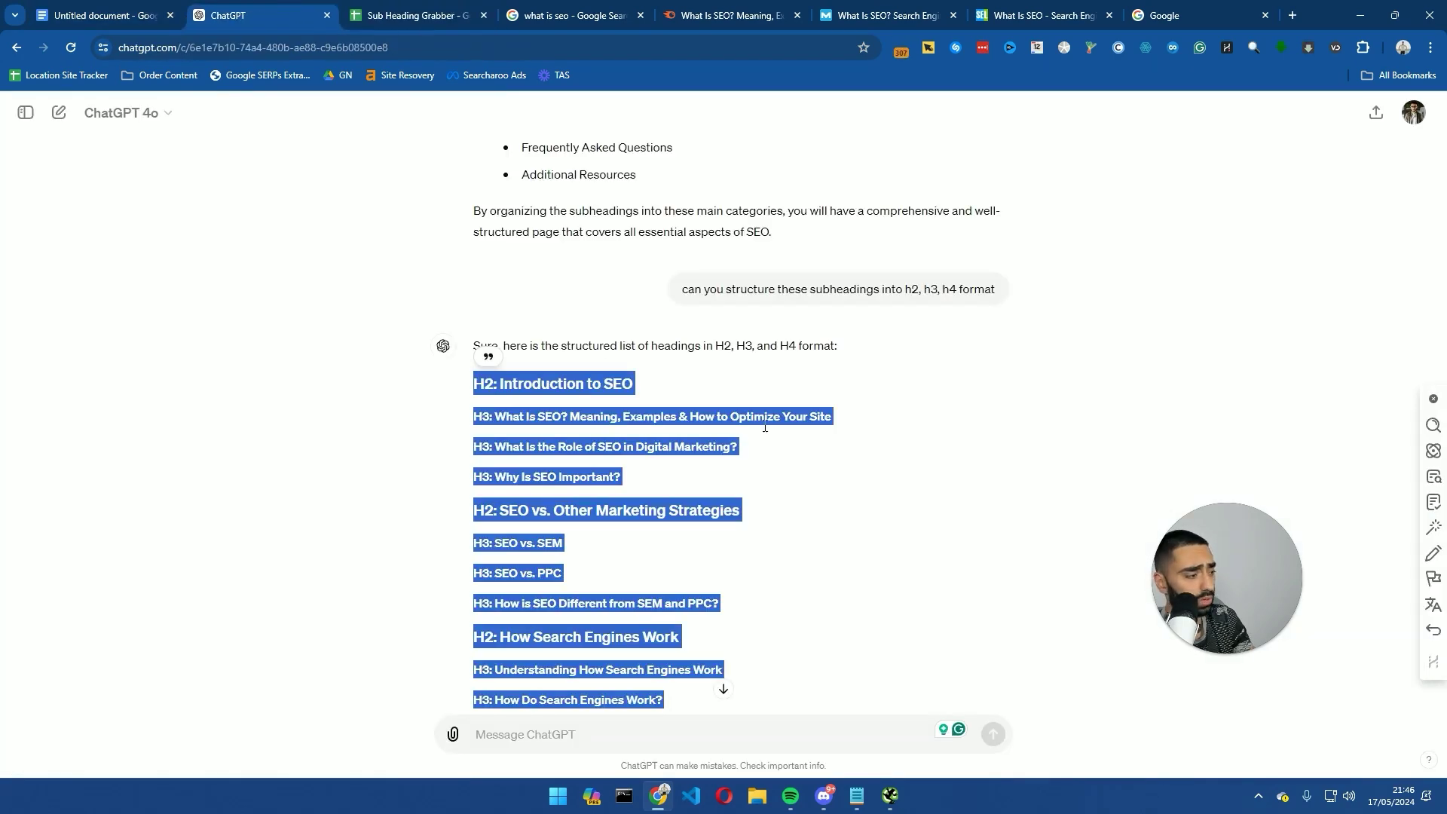
scroll(742, 443, down, 8)
scroll(742, 443, down, 10)
middle_click(822, 560)
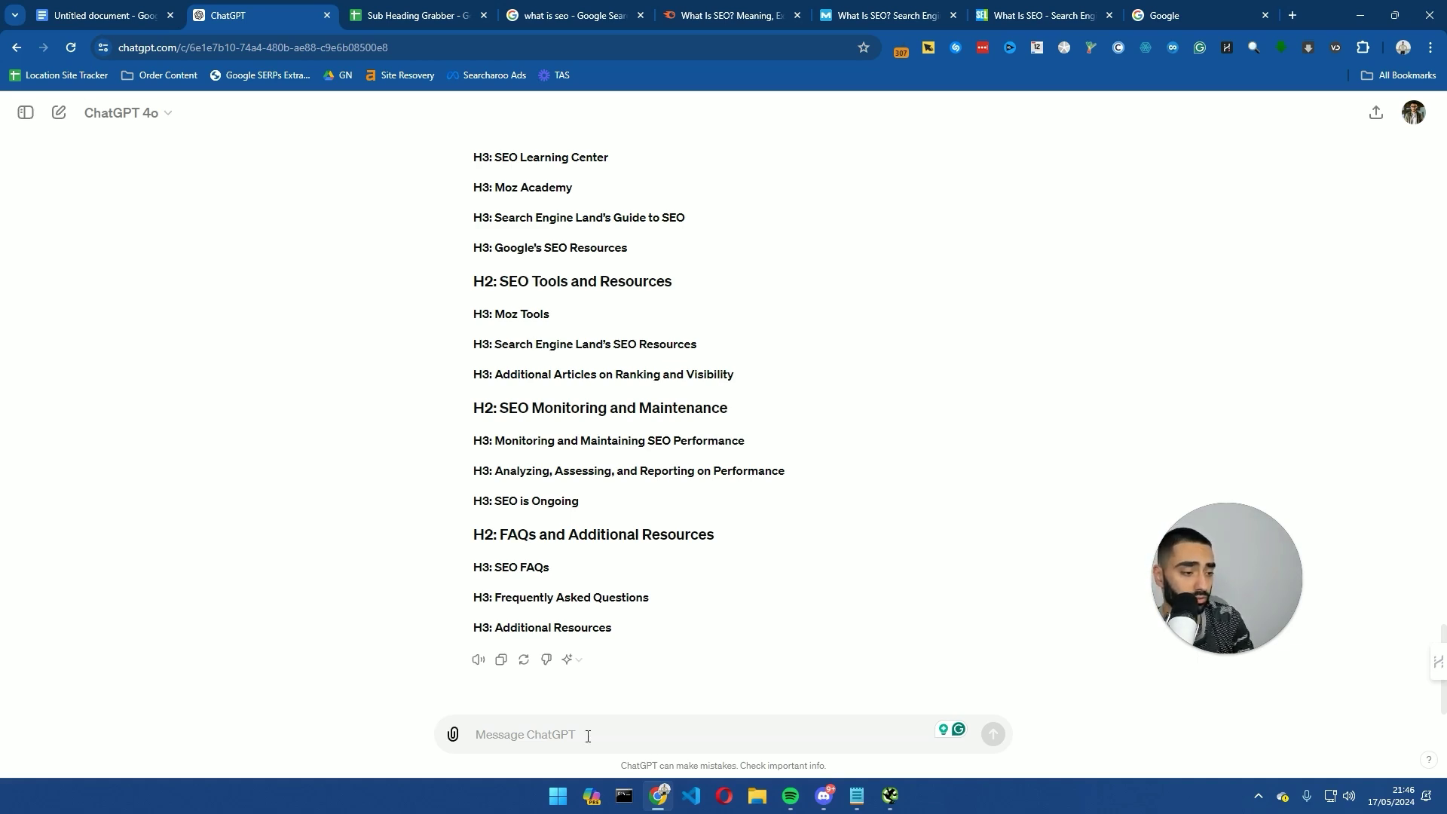
text(wha)
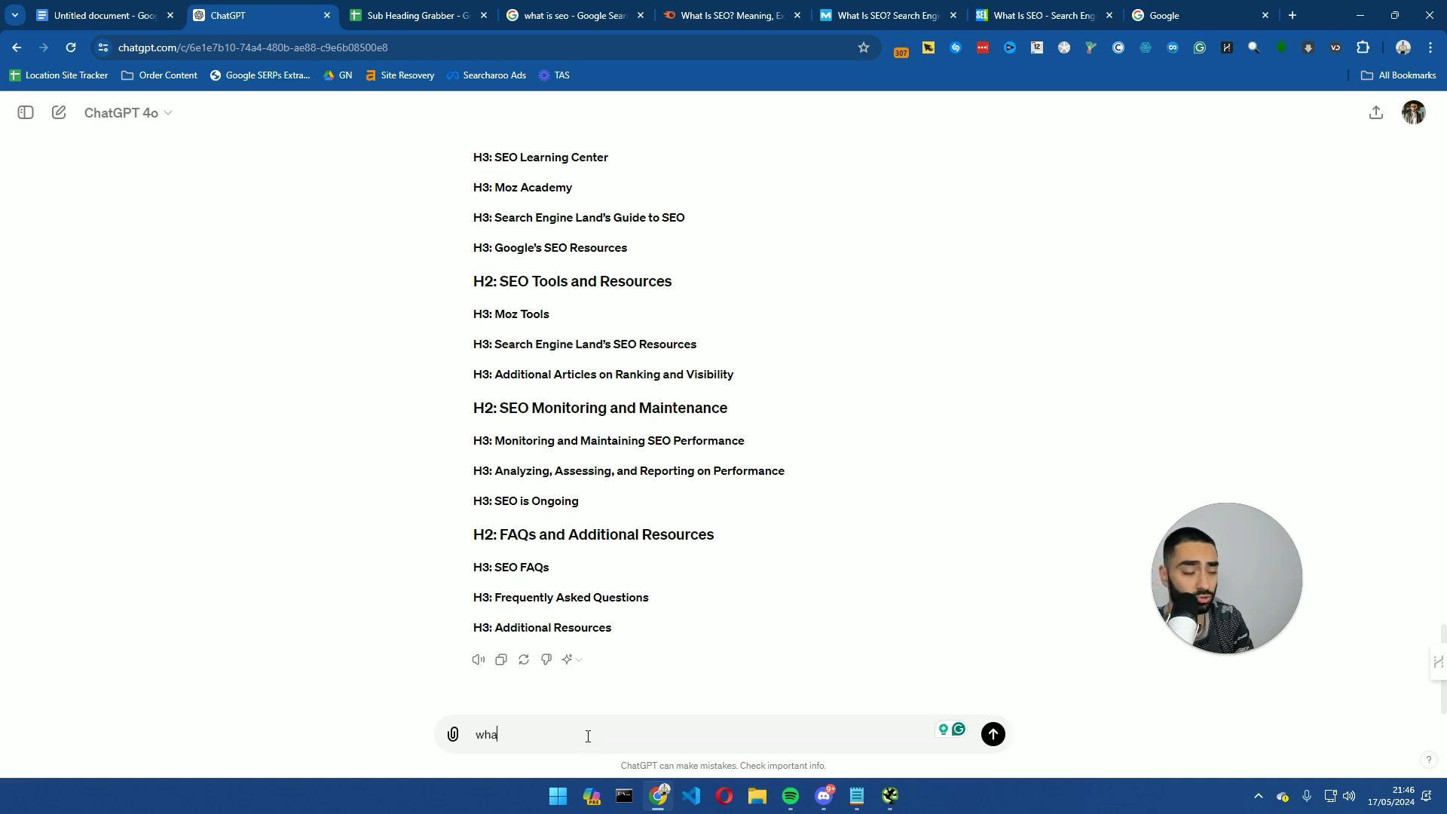
key(BackSpace)
key(BackSpace)
key(BackSpace)
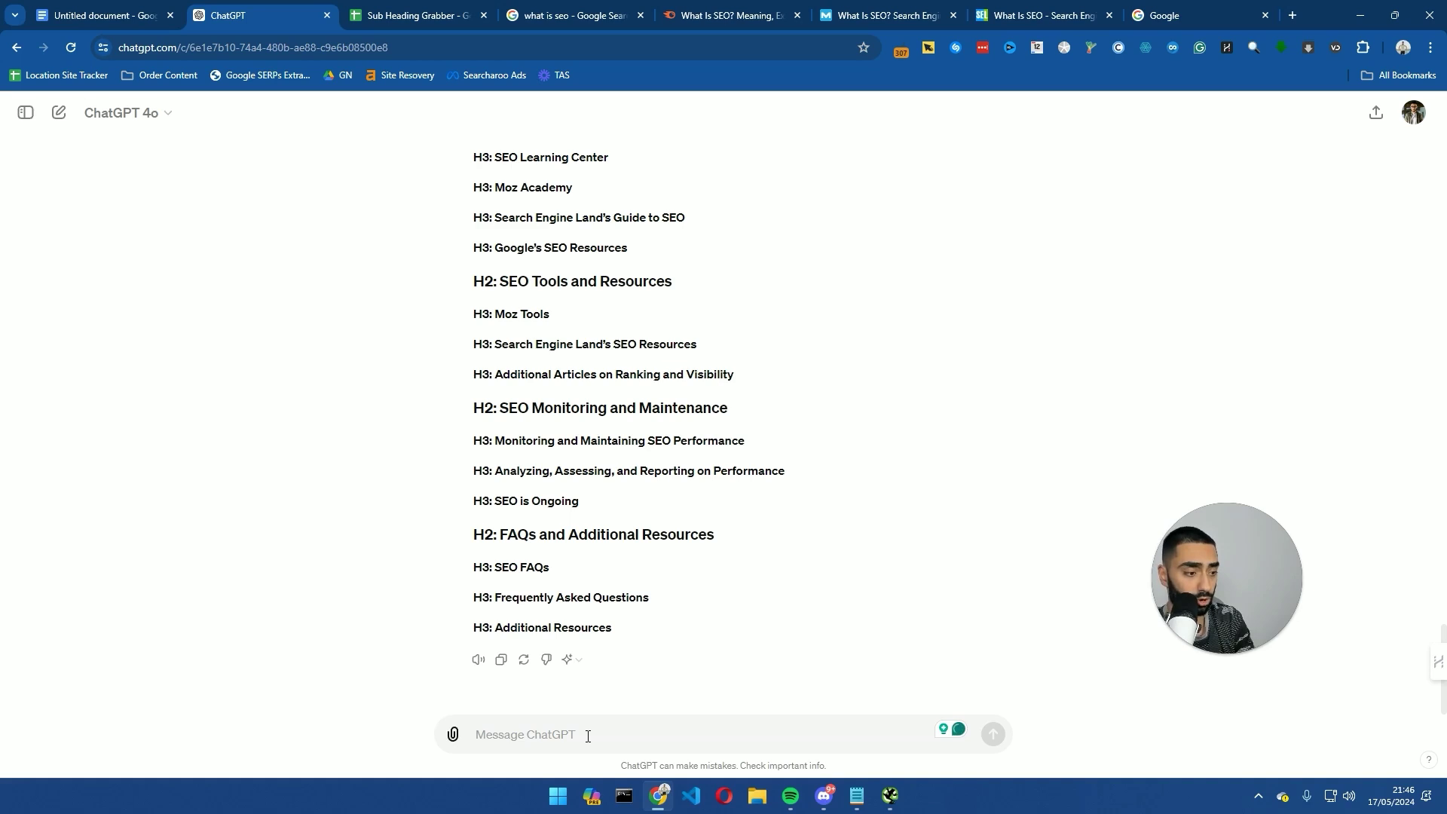
key(ctrl+v)
drag(476, 735, 520, 734)
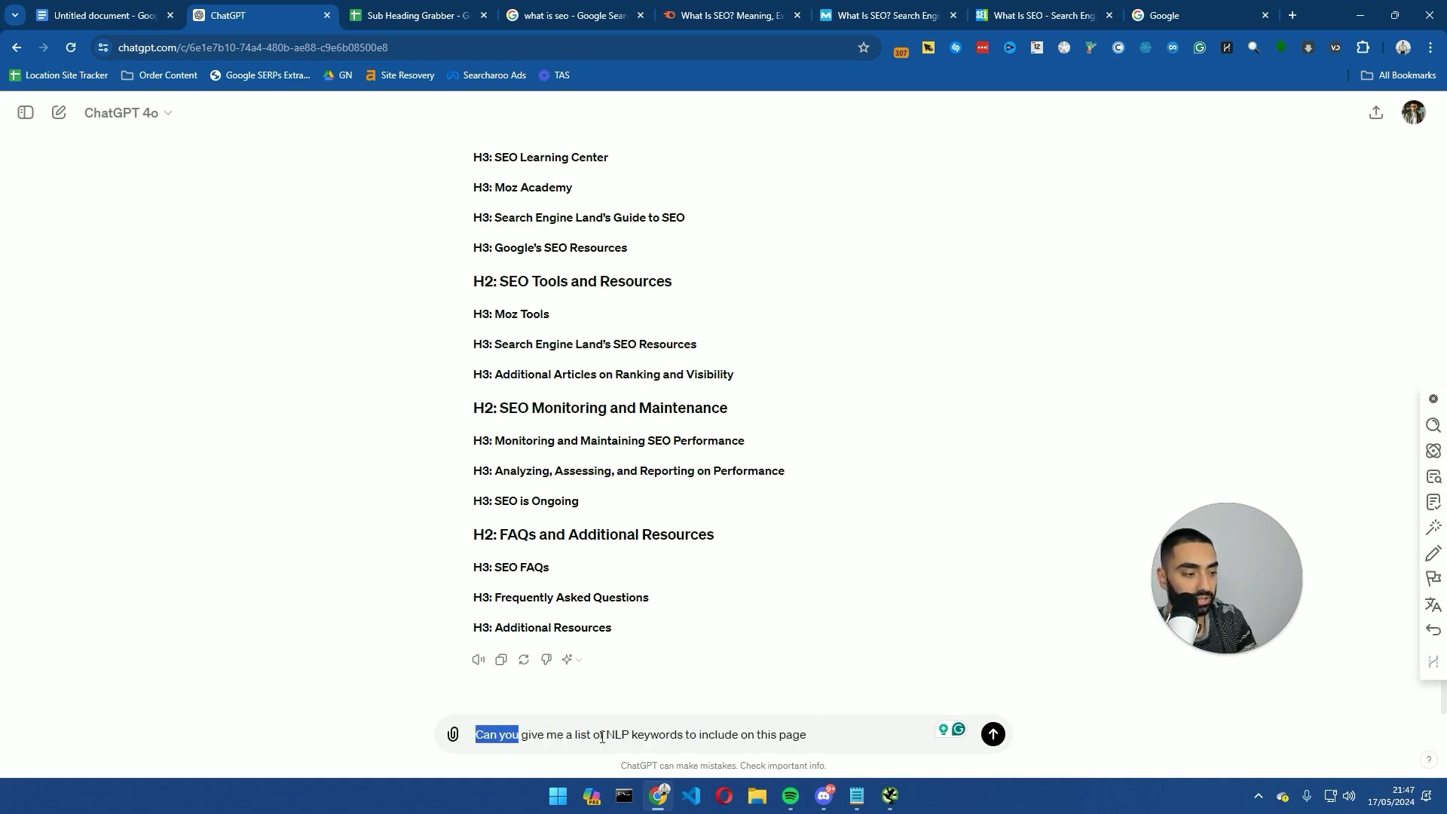
click(831, 738)
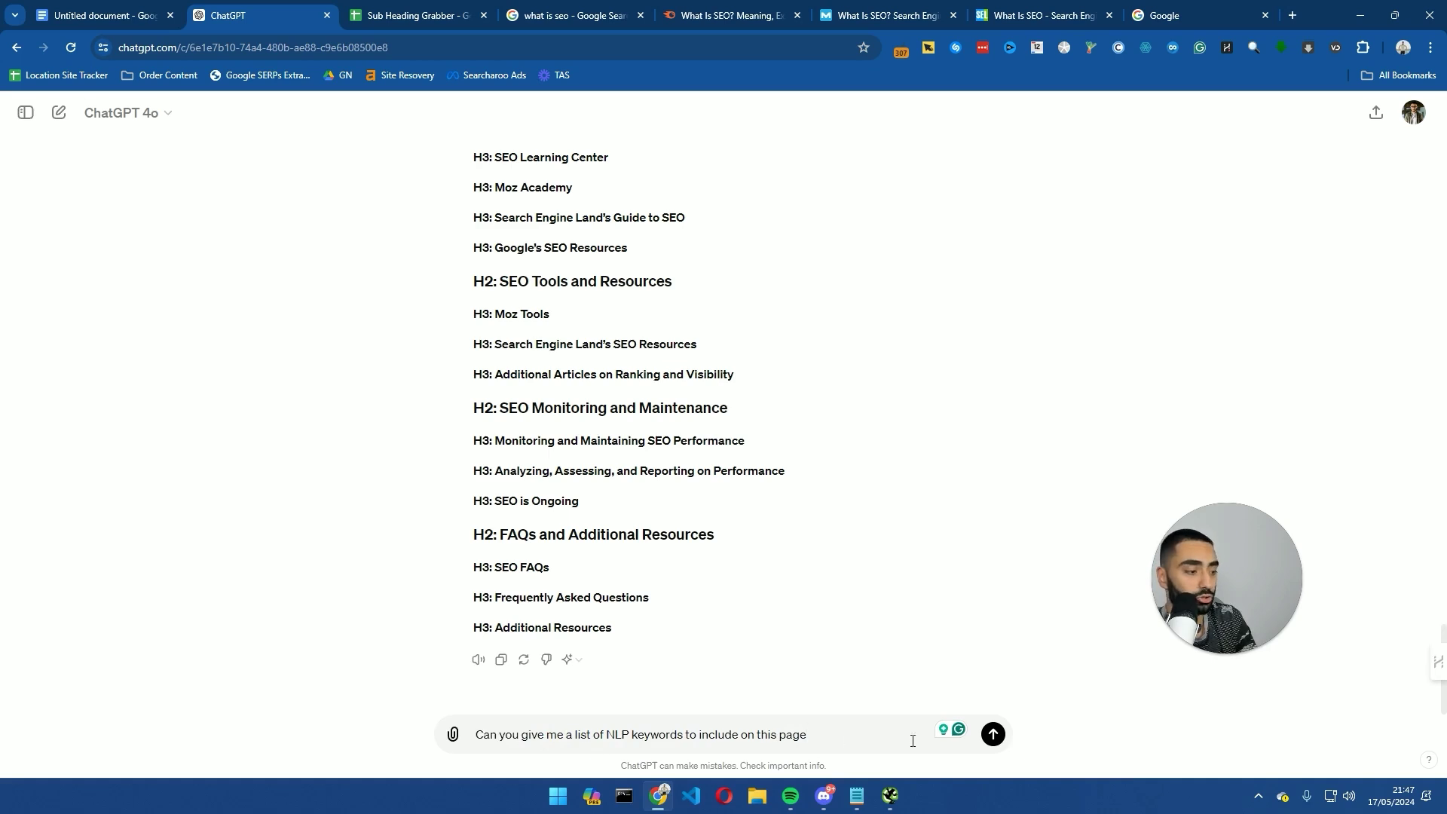
click(993, 736)
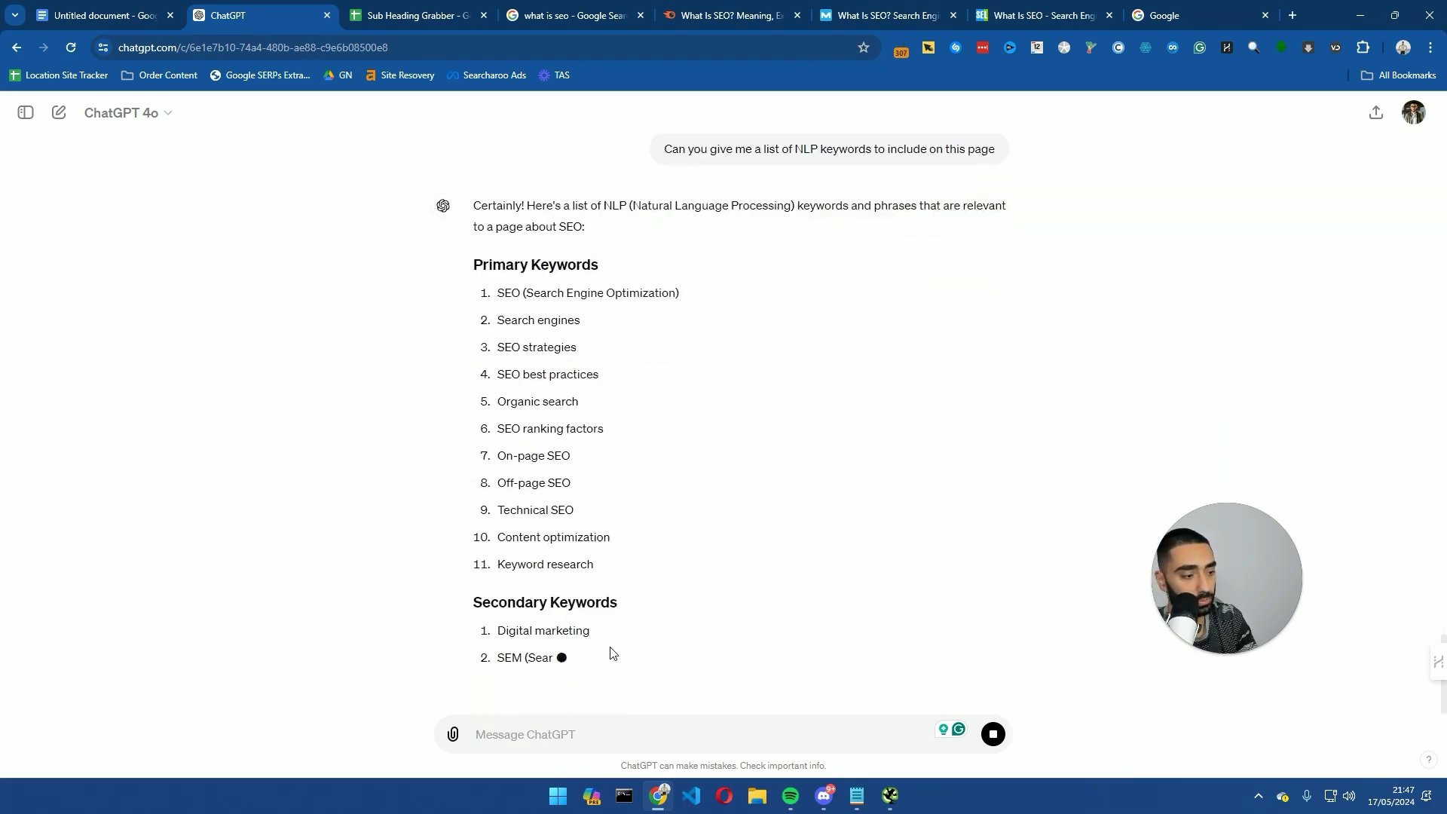
- Scroll through ChatGPT's reply of Primary, Secondary, Related, Long-Tail keywords and phrases
scroll(704, 520, up, 3)
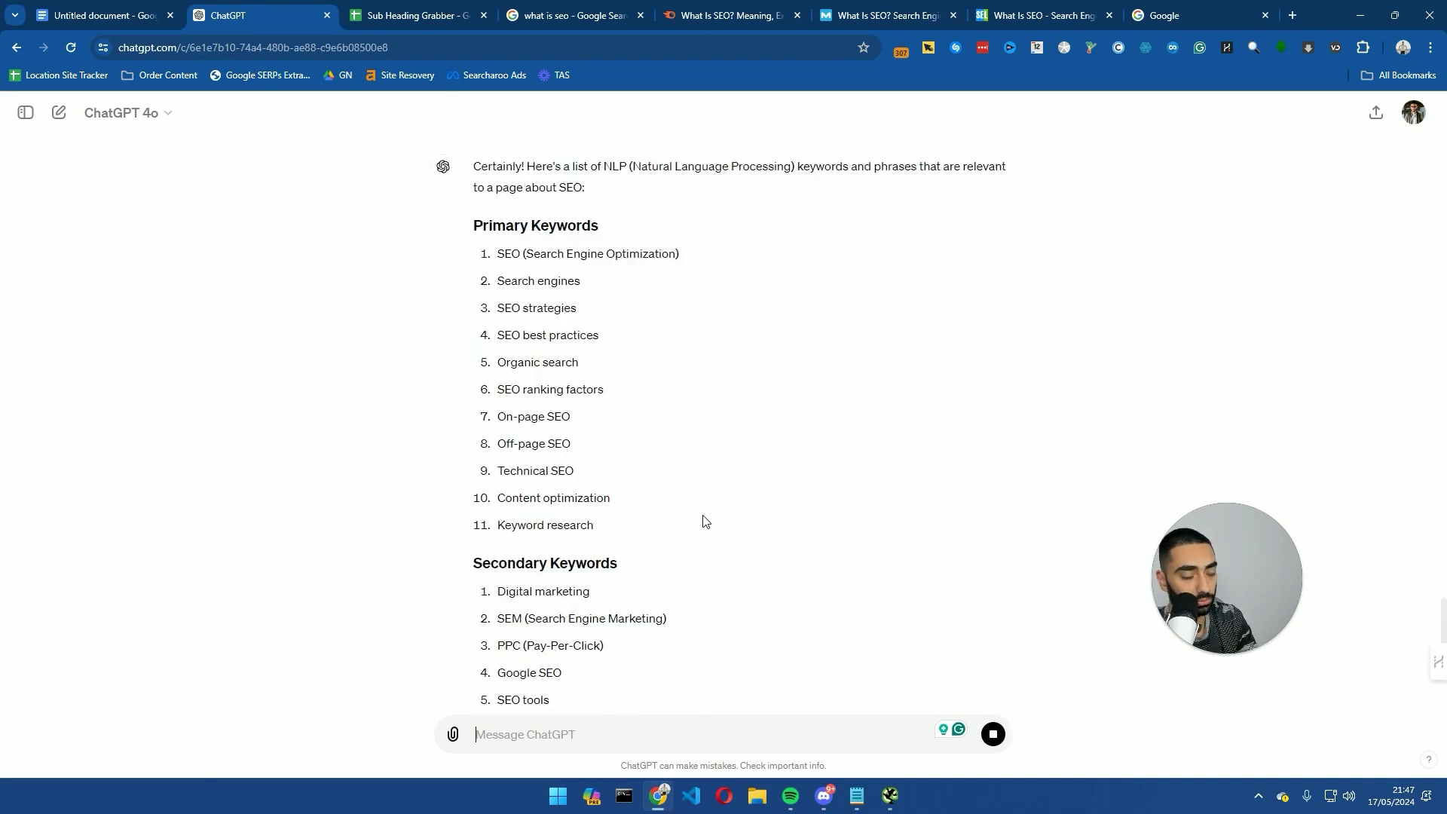
scroll(705, 520, down, 6)
scroll(814, 500, up, 2)
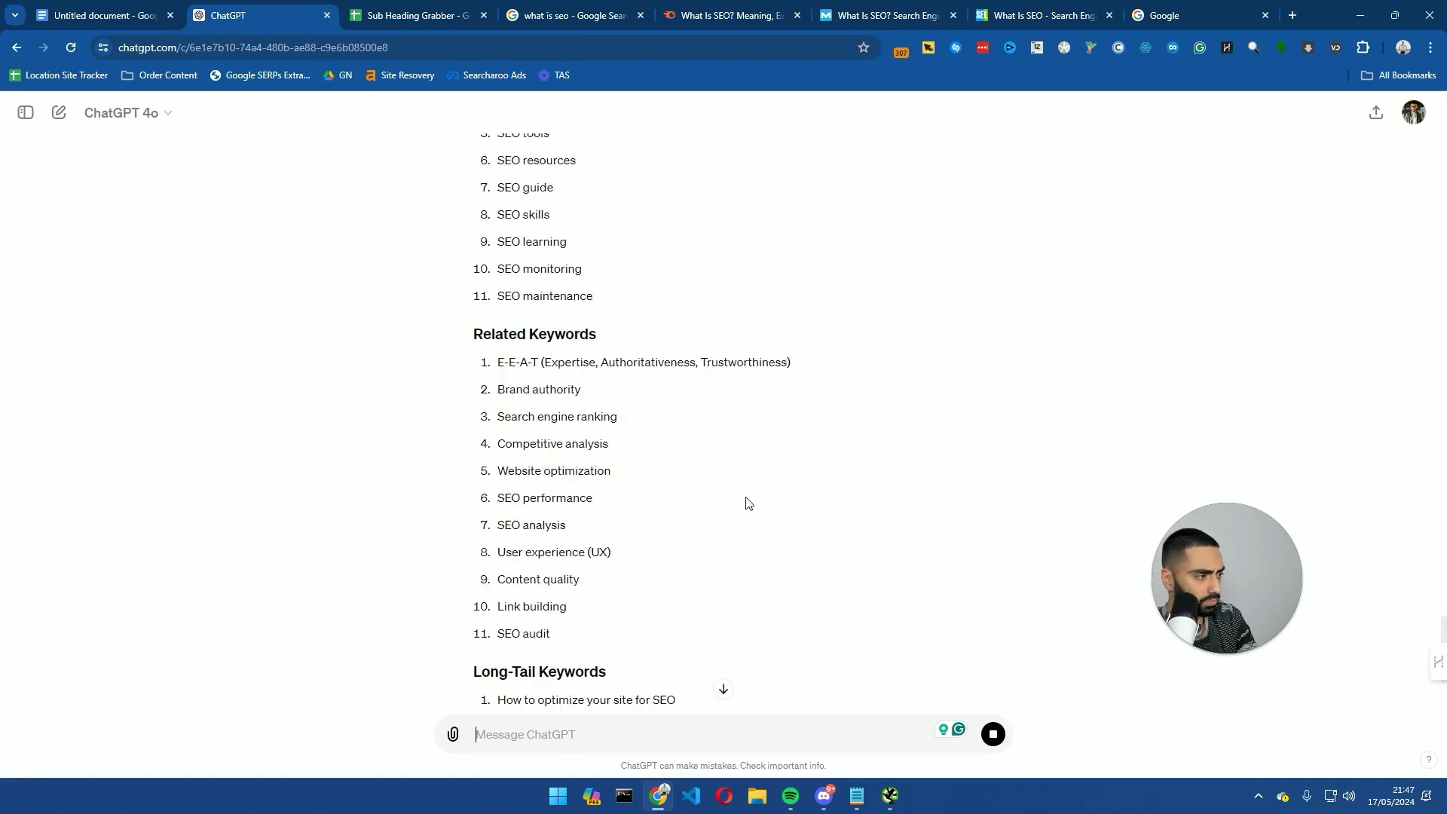
scroll(701, 559, down, 7)
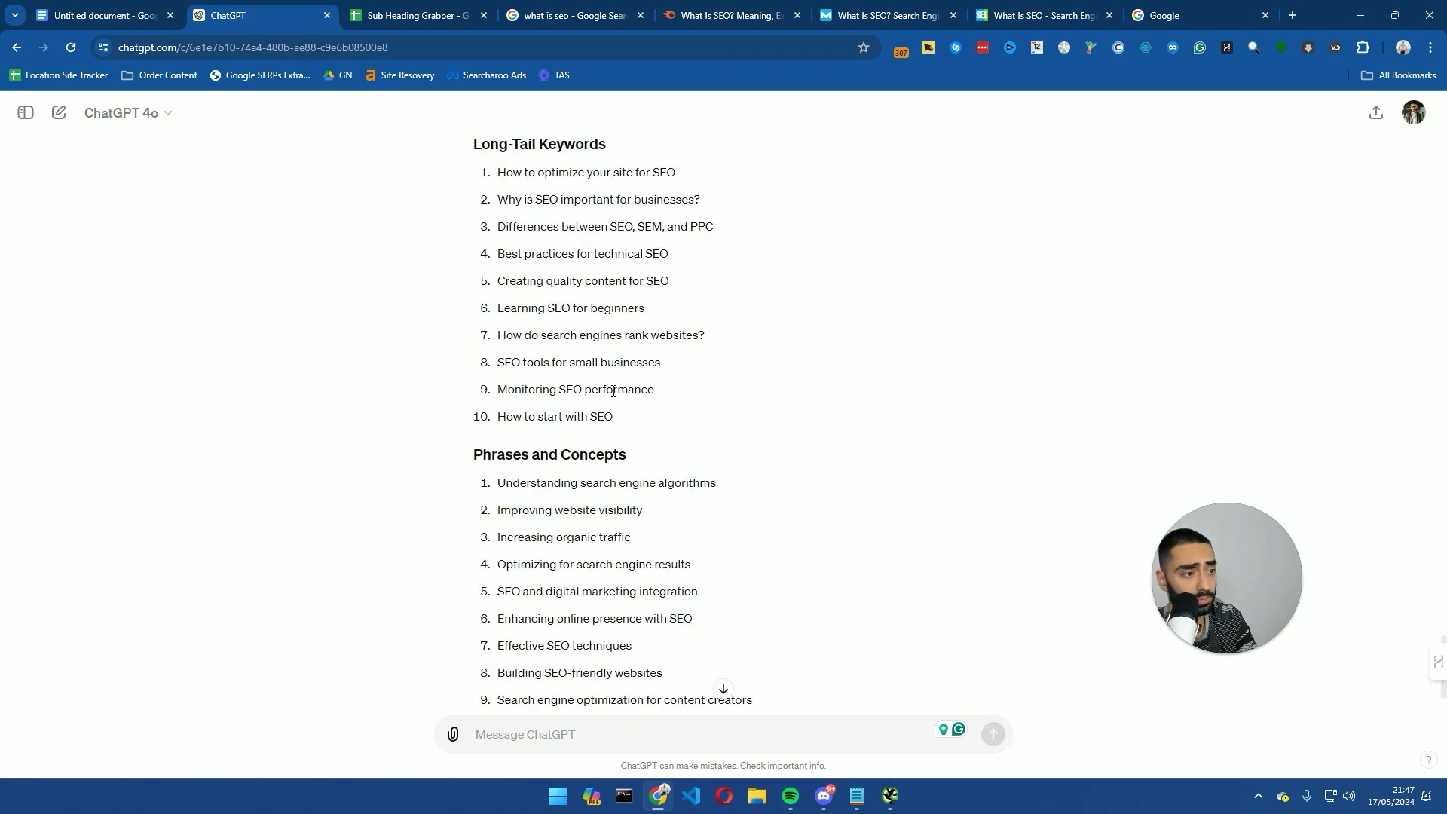
scroll(675, 446, up, 15)
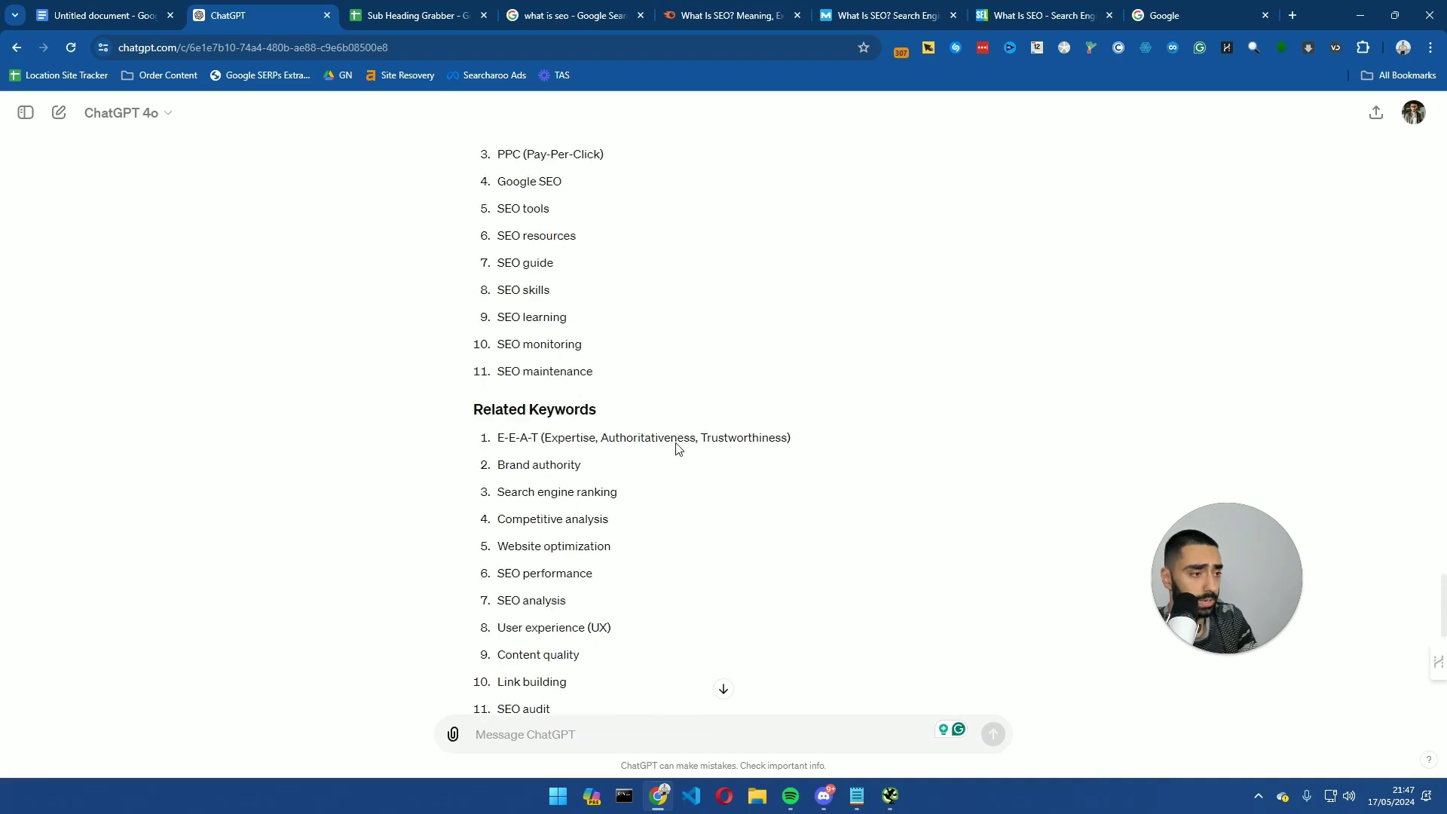
- Paste the eleven Primary Keywords on a new line below the Introduction to SEO heading
drag(495, 298, 640, 558)
key(ctrl+c)
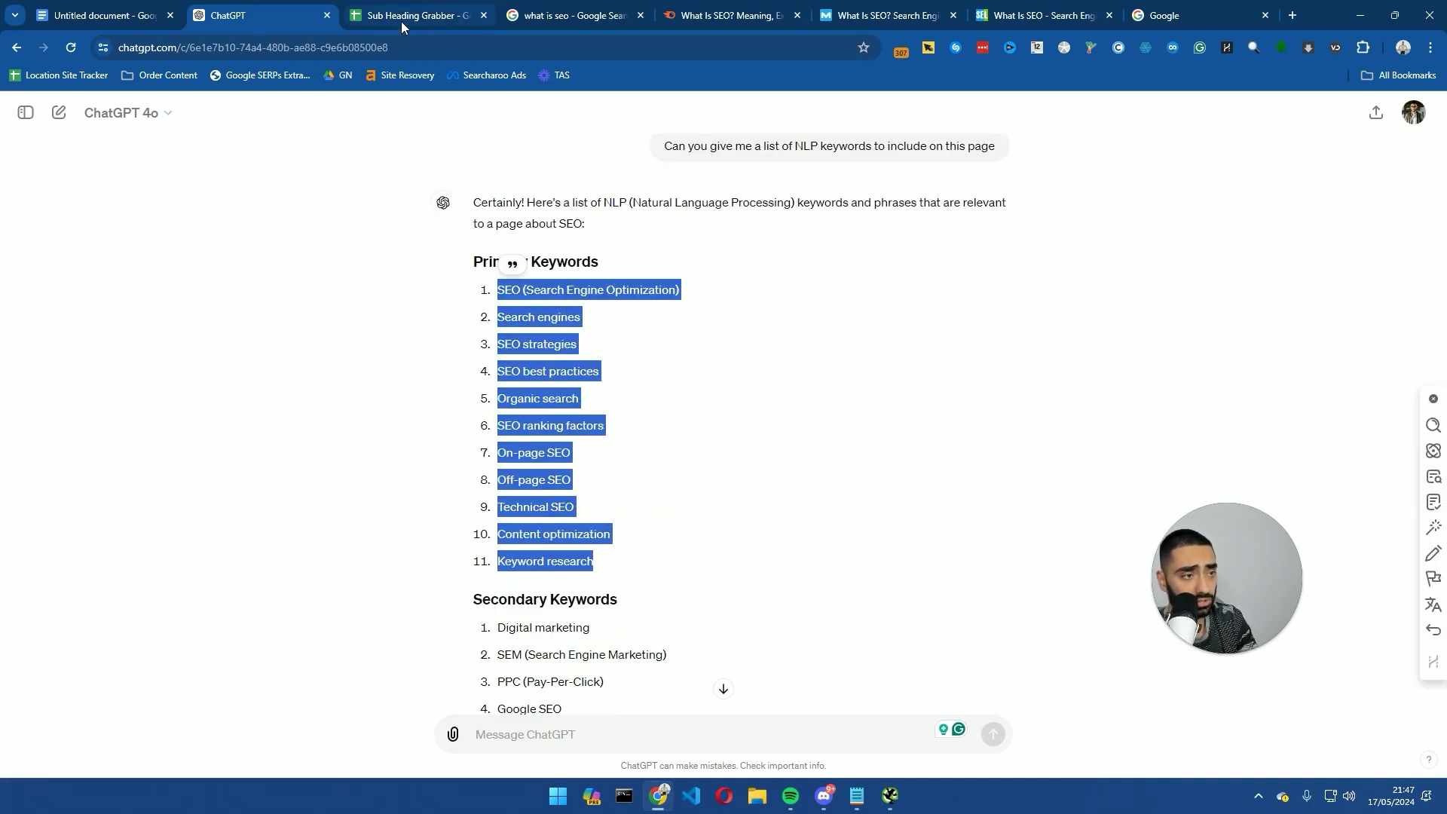
click(105, 15)
click(659, 286)
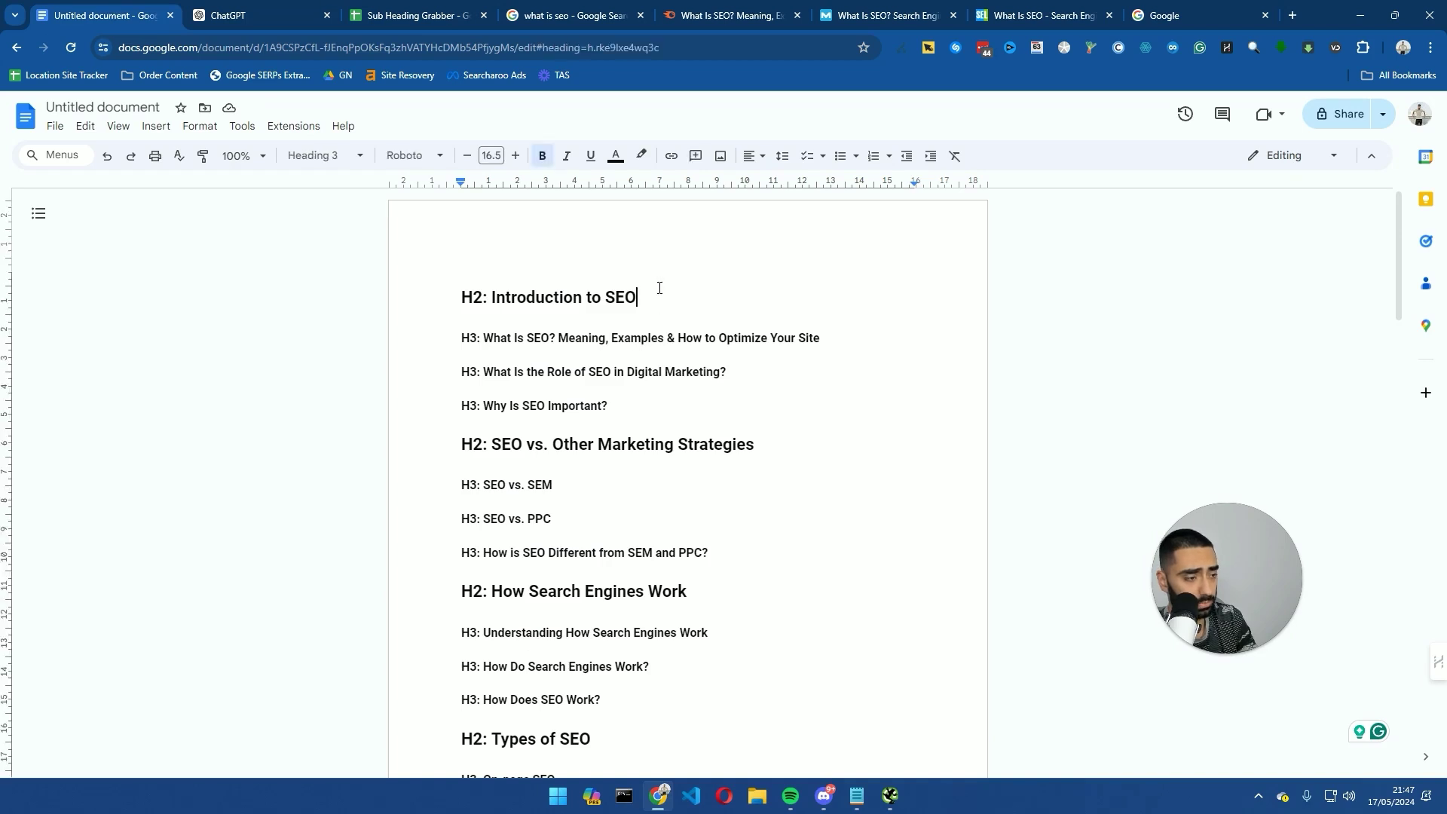
key(Return)
key(ctrl+v)
- Select ChatGPT's Secondary and ten Long-Tail Keywords lists, glancing at the Google Doc in between
click(223, 9)
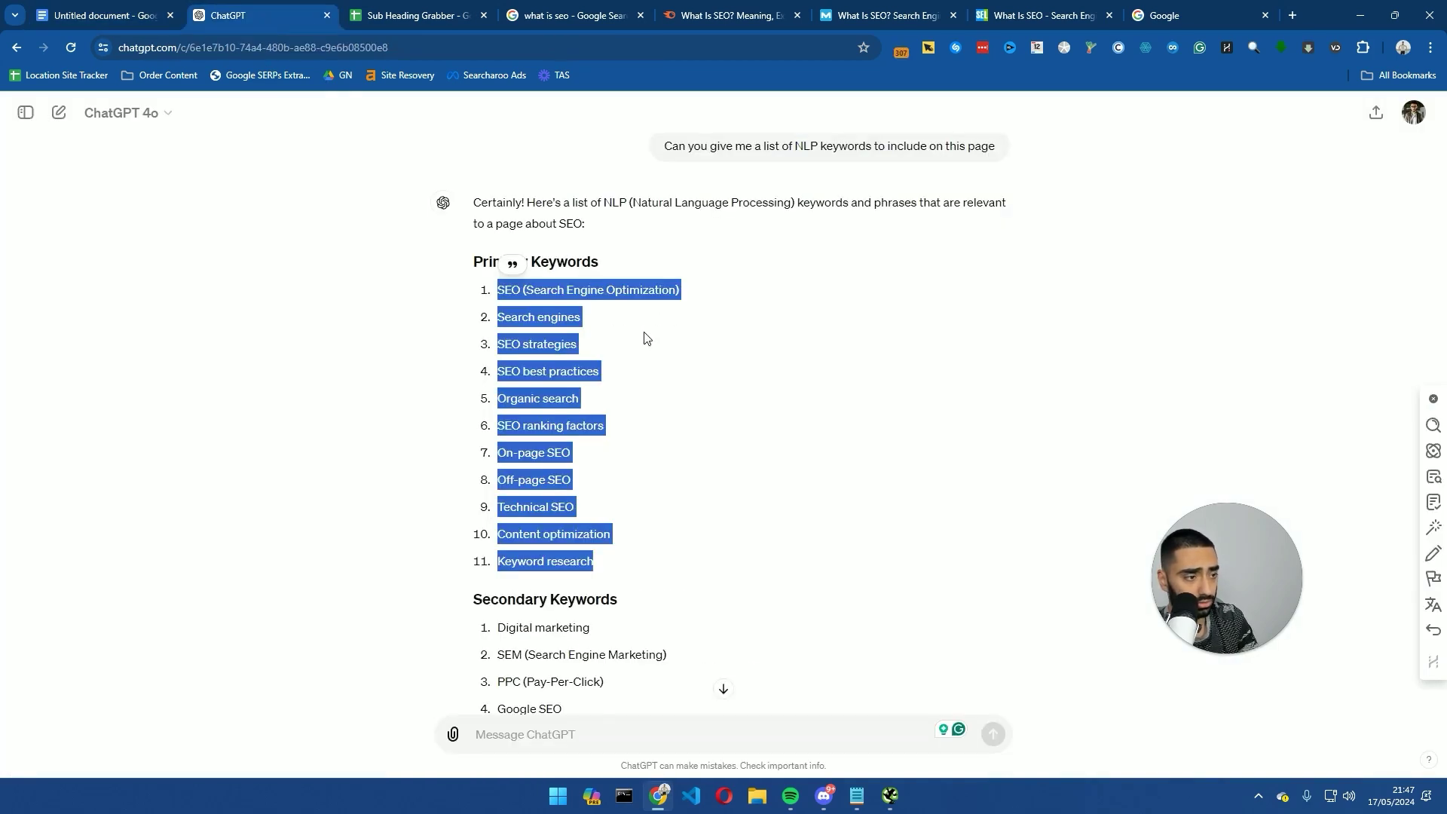
scroll(640, 354, down, 4)
drag(606, 597, 498, 334)
scroll(632, 423, down, 10)
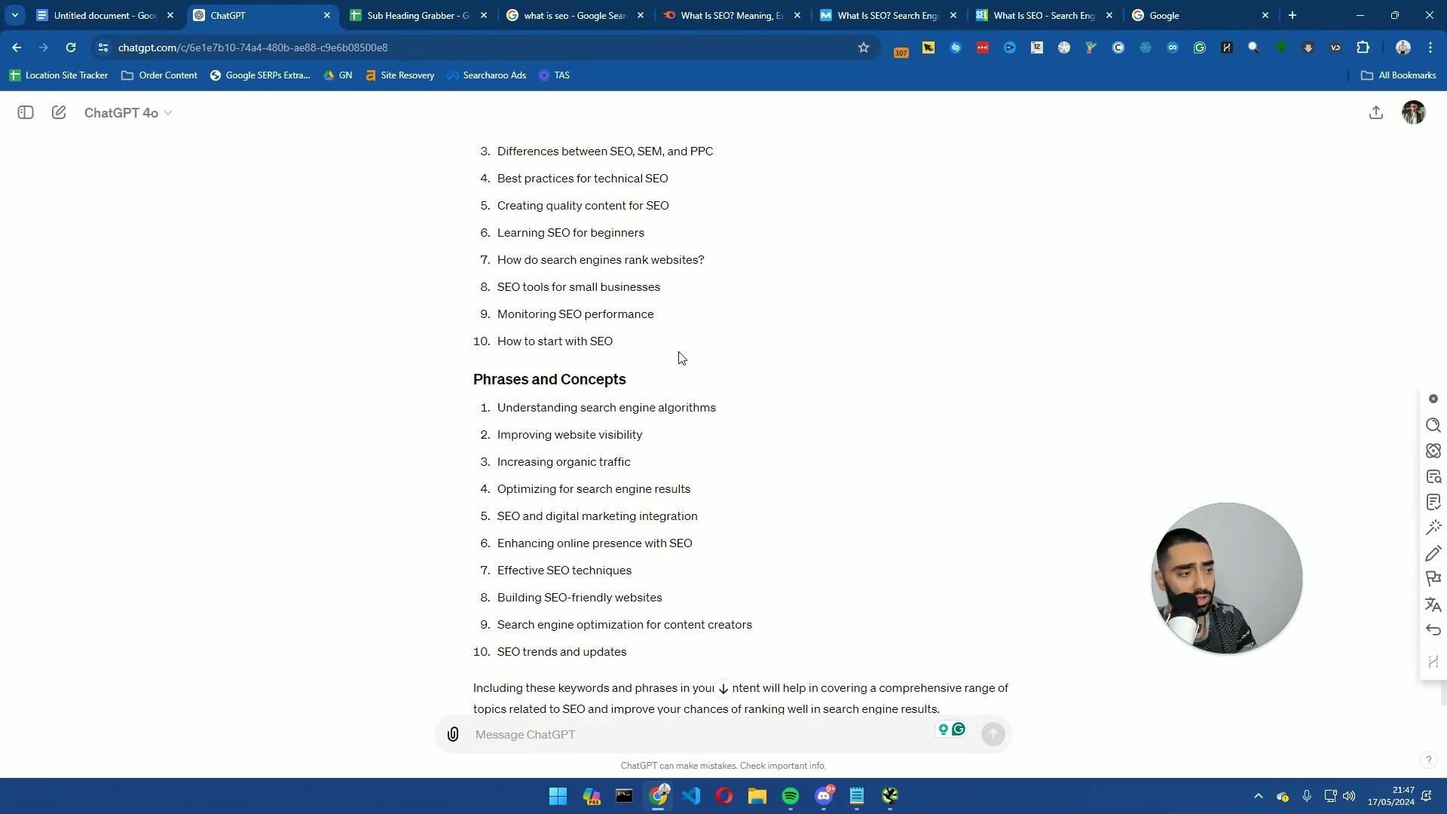
scroll(678, 363, up, 2)
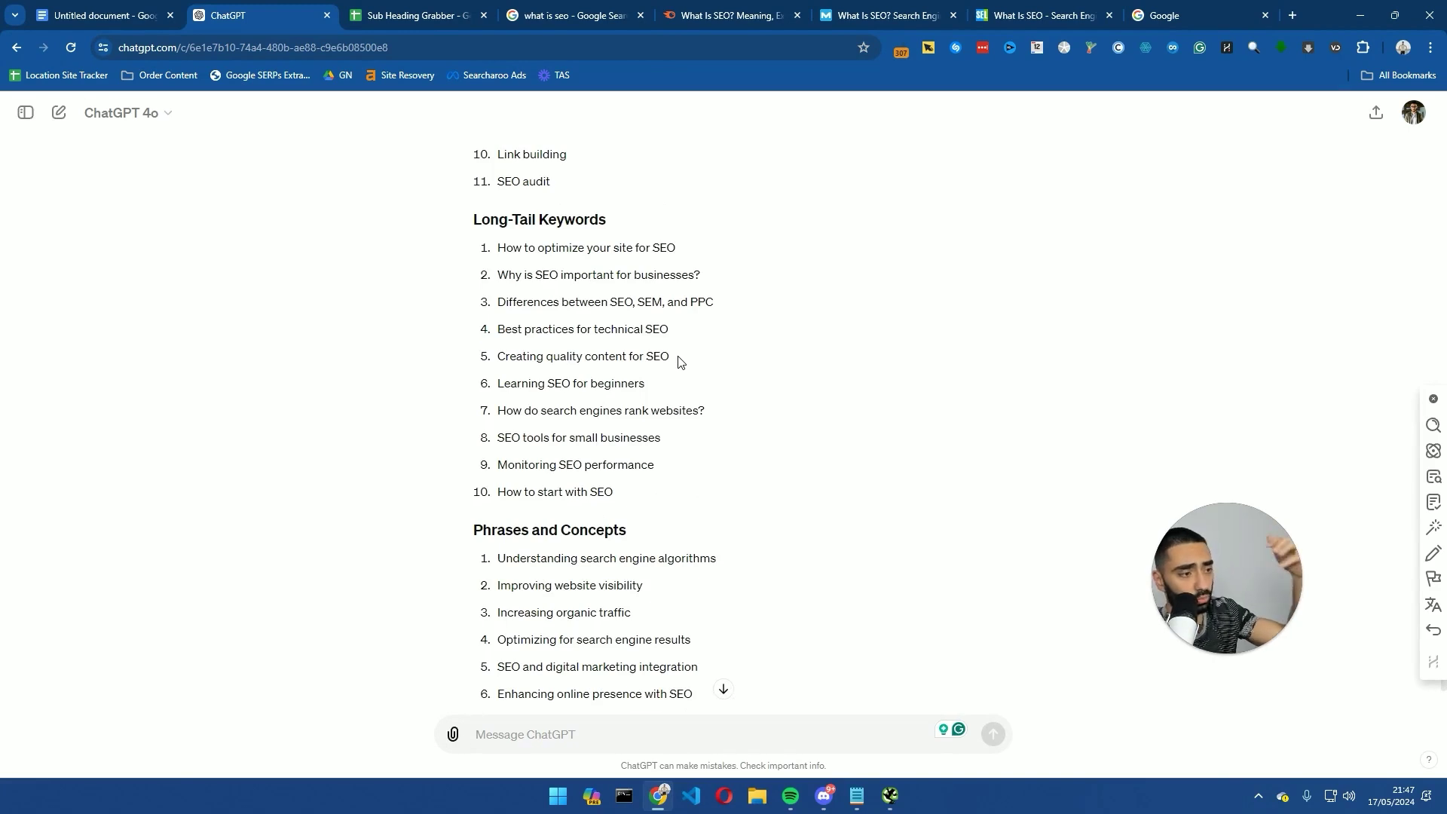
drag(507, 249, 663, 383)
click(684, 476)
drag(645, 501, 499, 246)
click(268, 226)
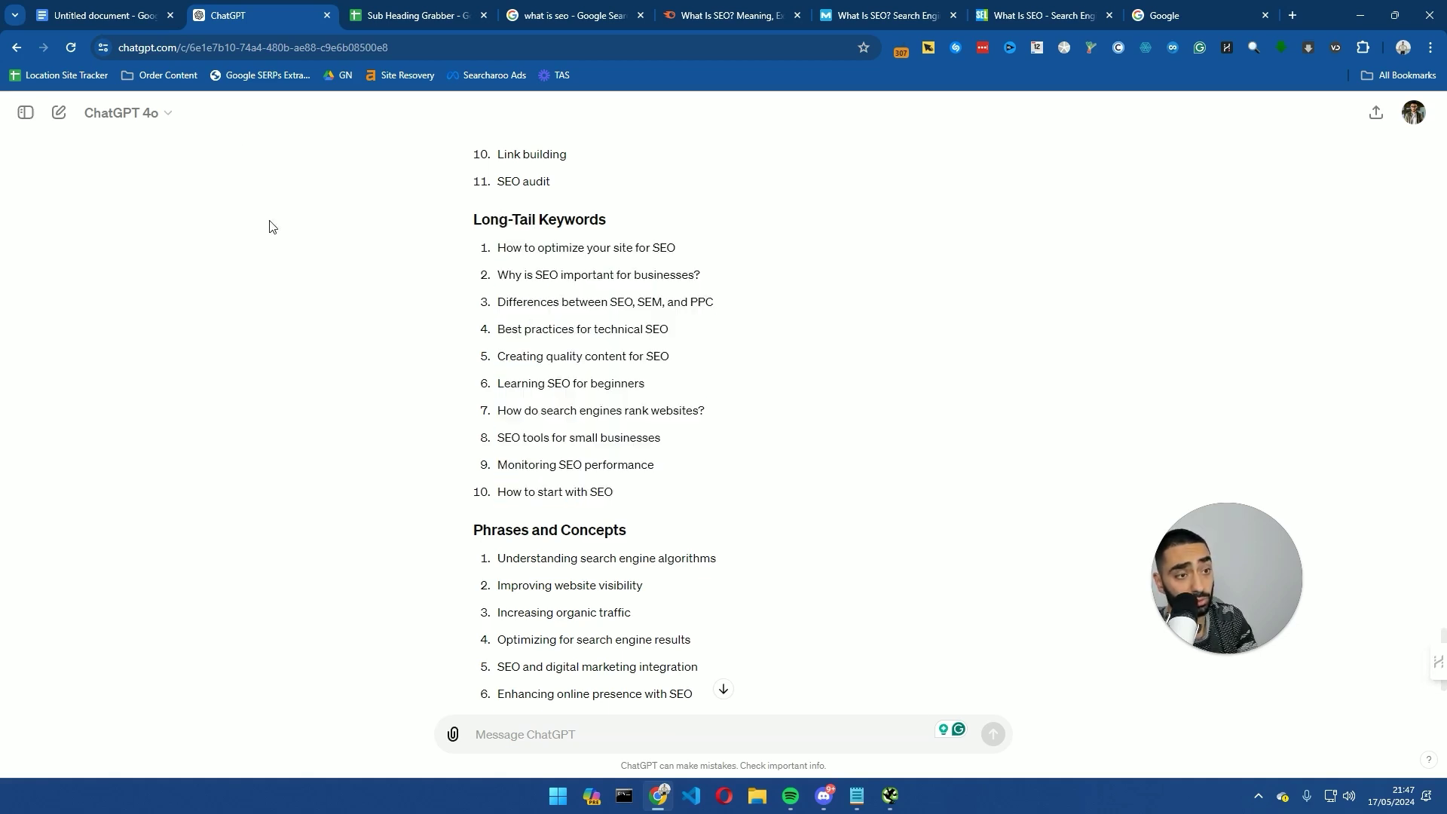
key(ctrl+1)
scroll(639, 430, down, 9)
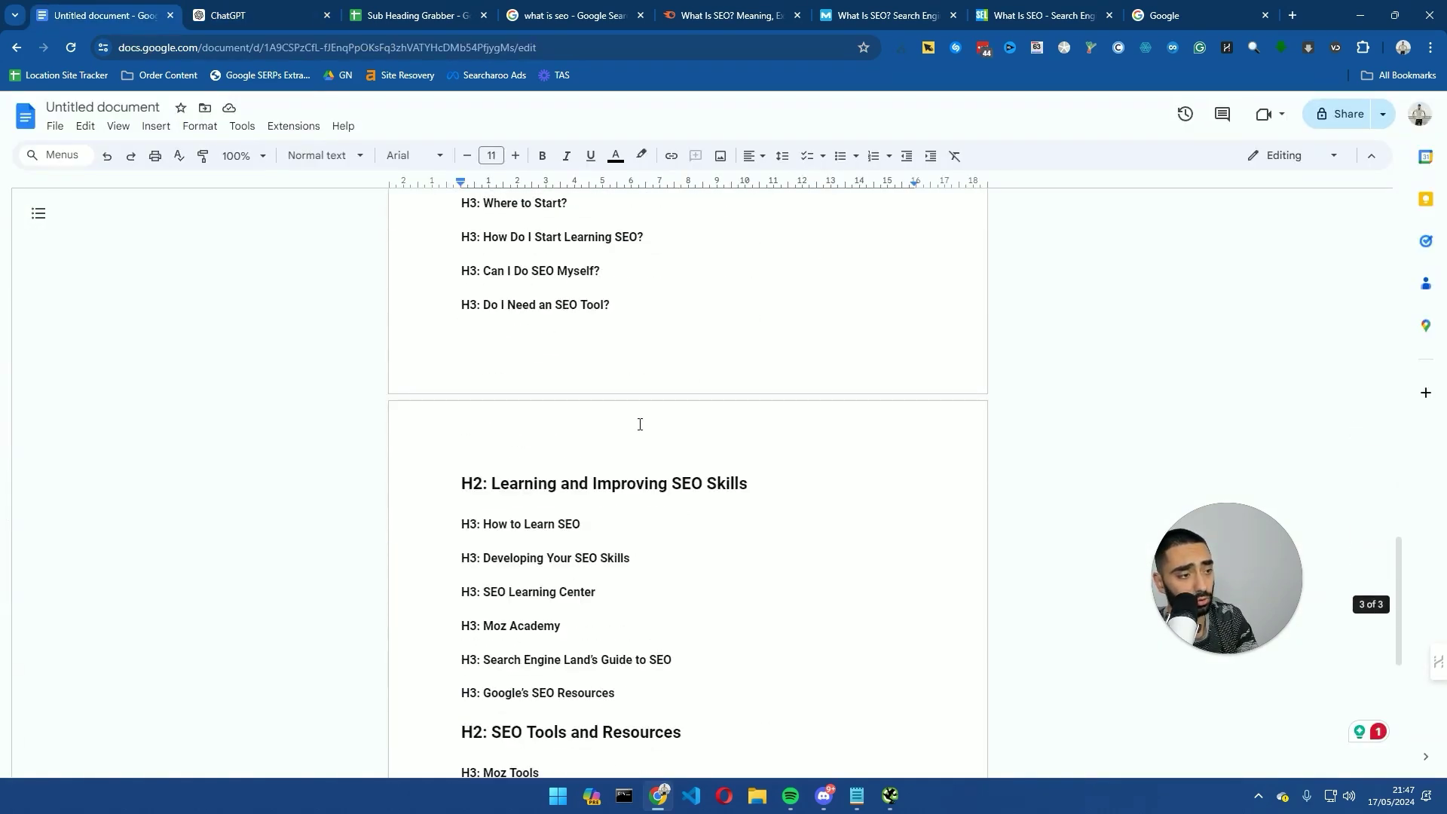
key(ctrl+2)
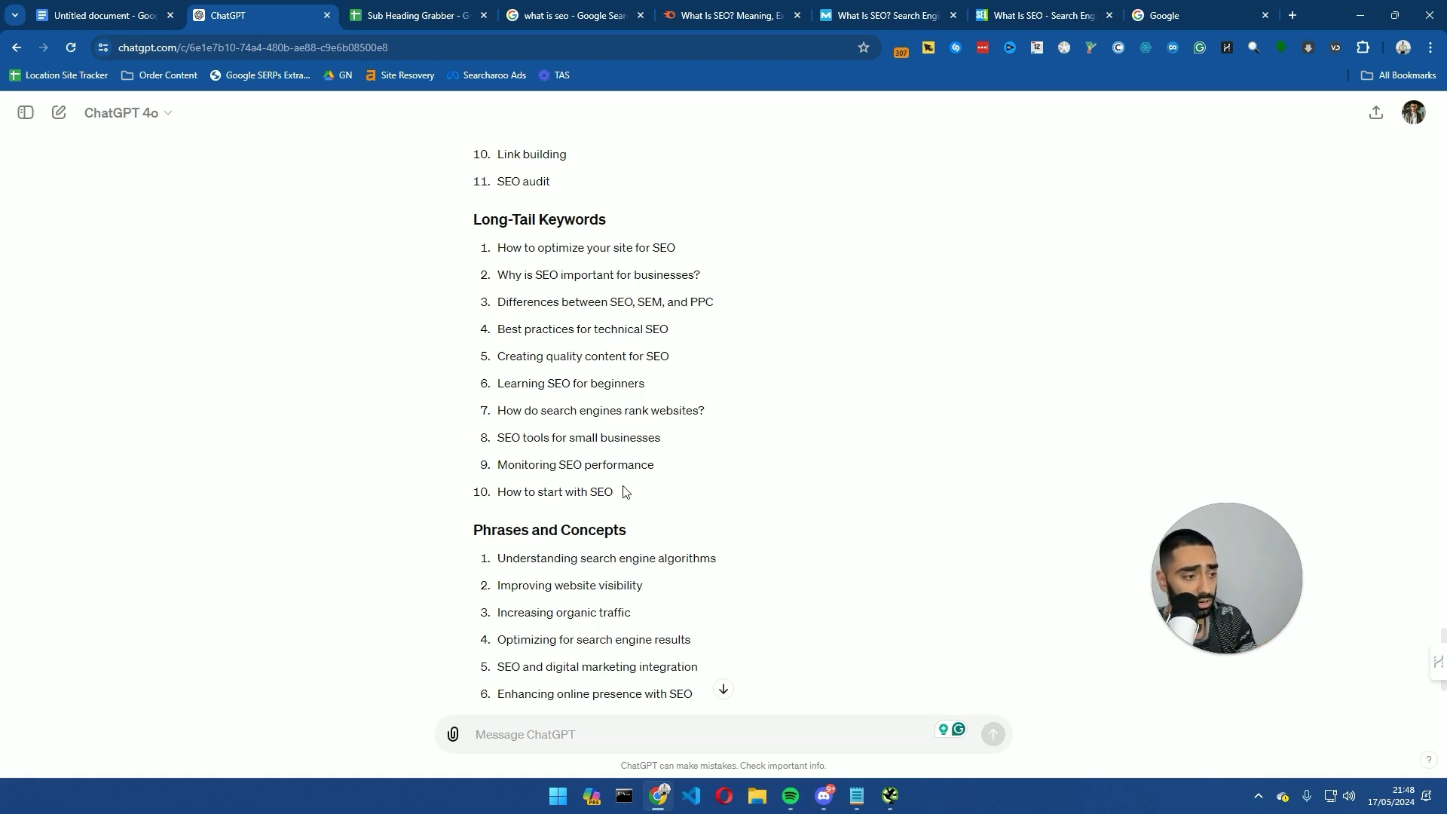
- Copy the full list of ten Long-Tail Keywords questions from ChatGPT
drag(613, 491, 497, 246)
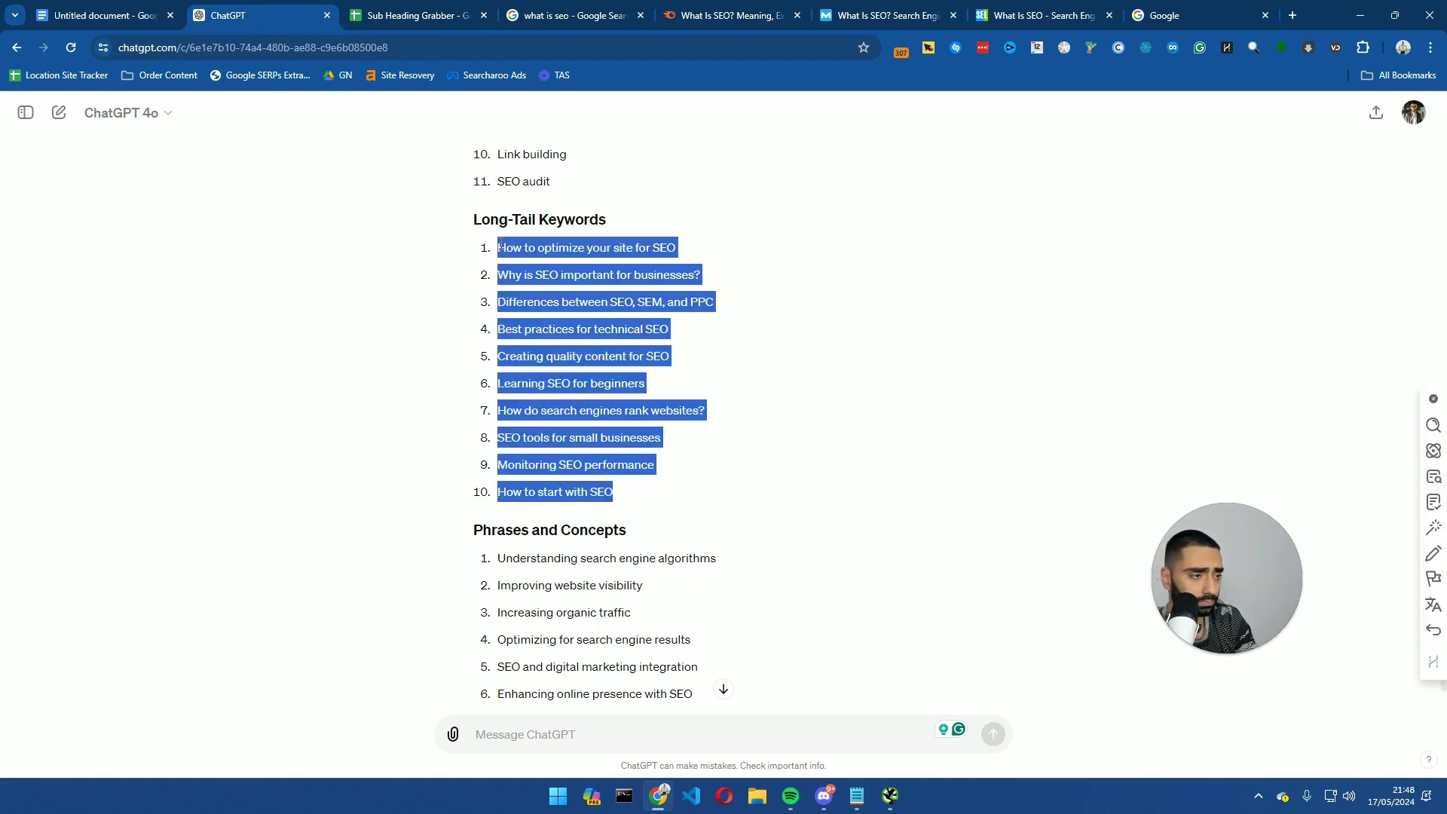
click(576, 249)
drag(704, 259, 487, 249)
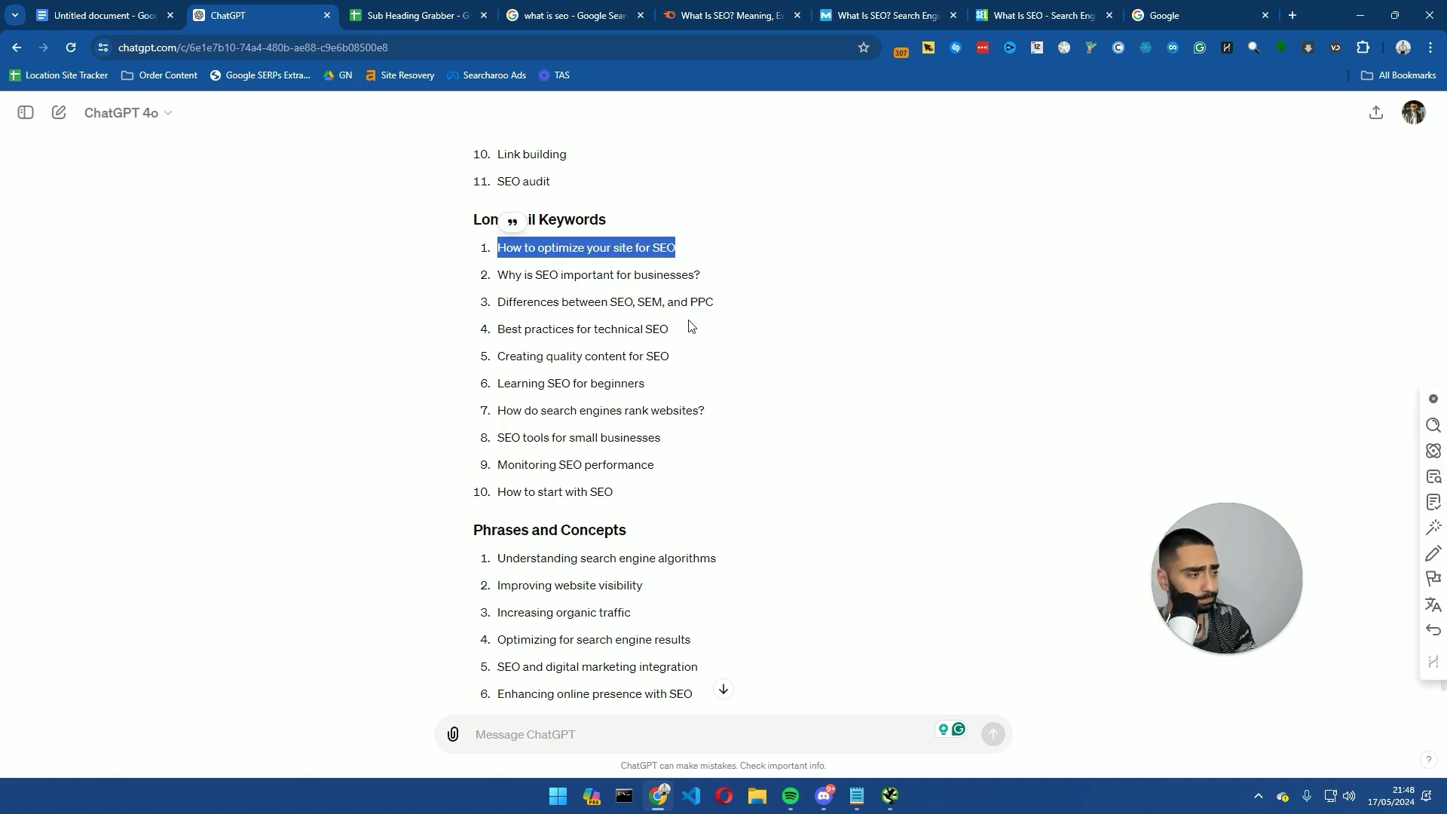
drag(704, 279, 502, 276)
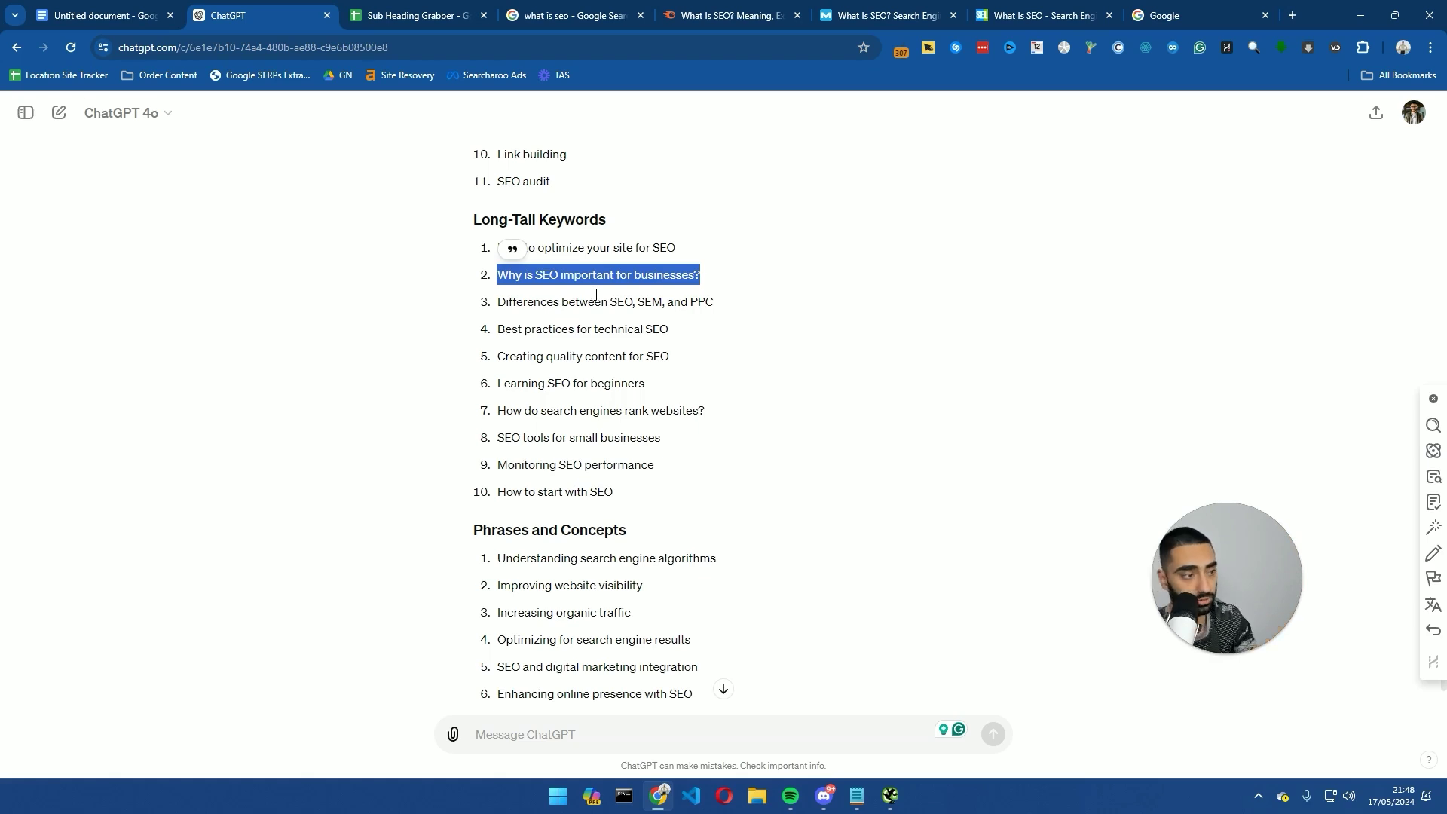
drag(630, 507, 496, 250)
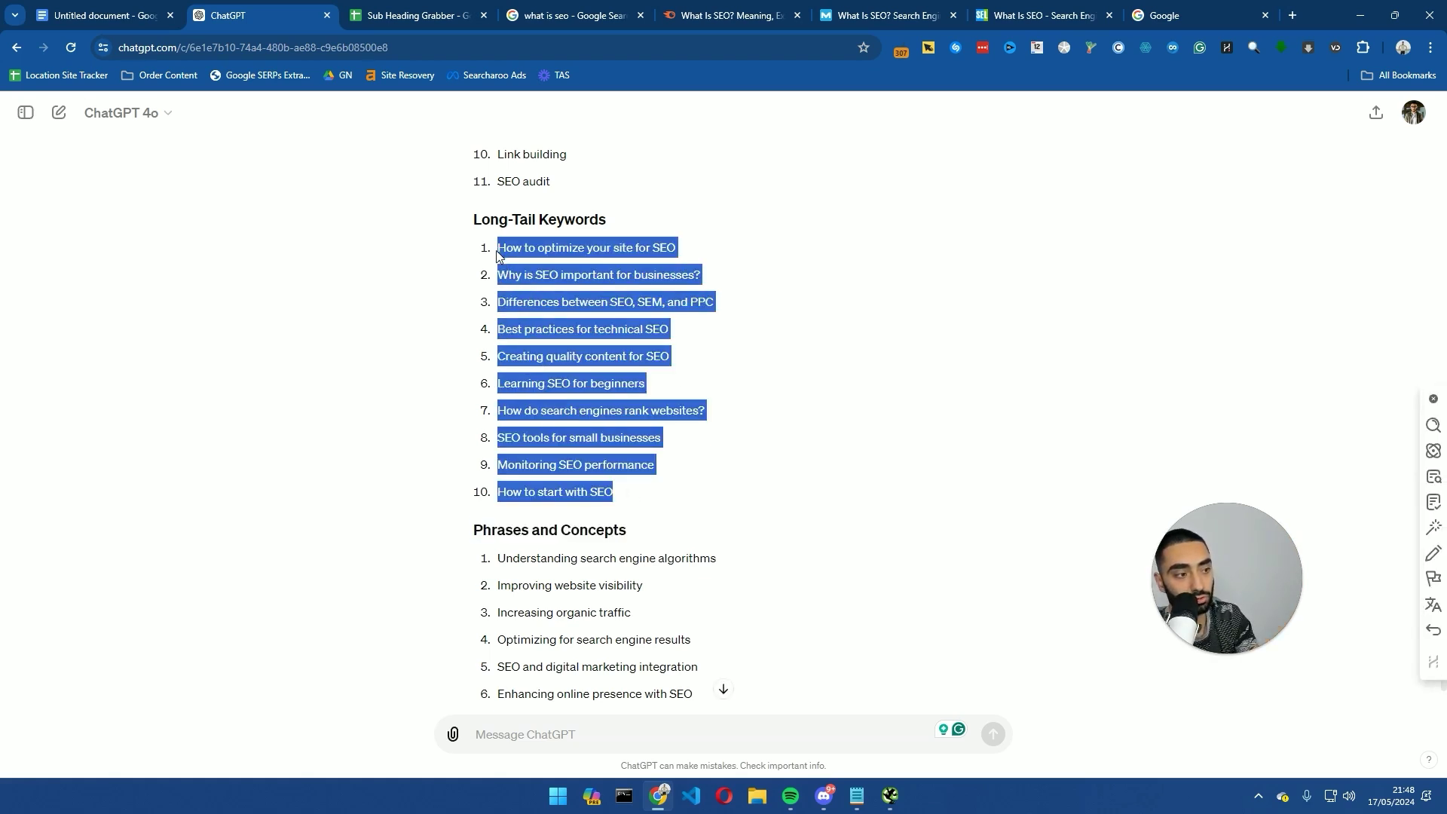
right_click(529, 258)
click(574, 274)
- Paste the ten questions on a new line under 'Frequently Asked Questions', then return to ChatGPT
key(ctrl+1)
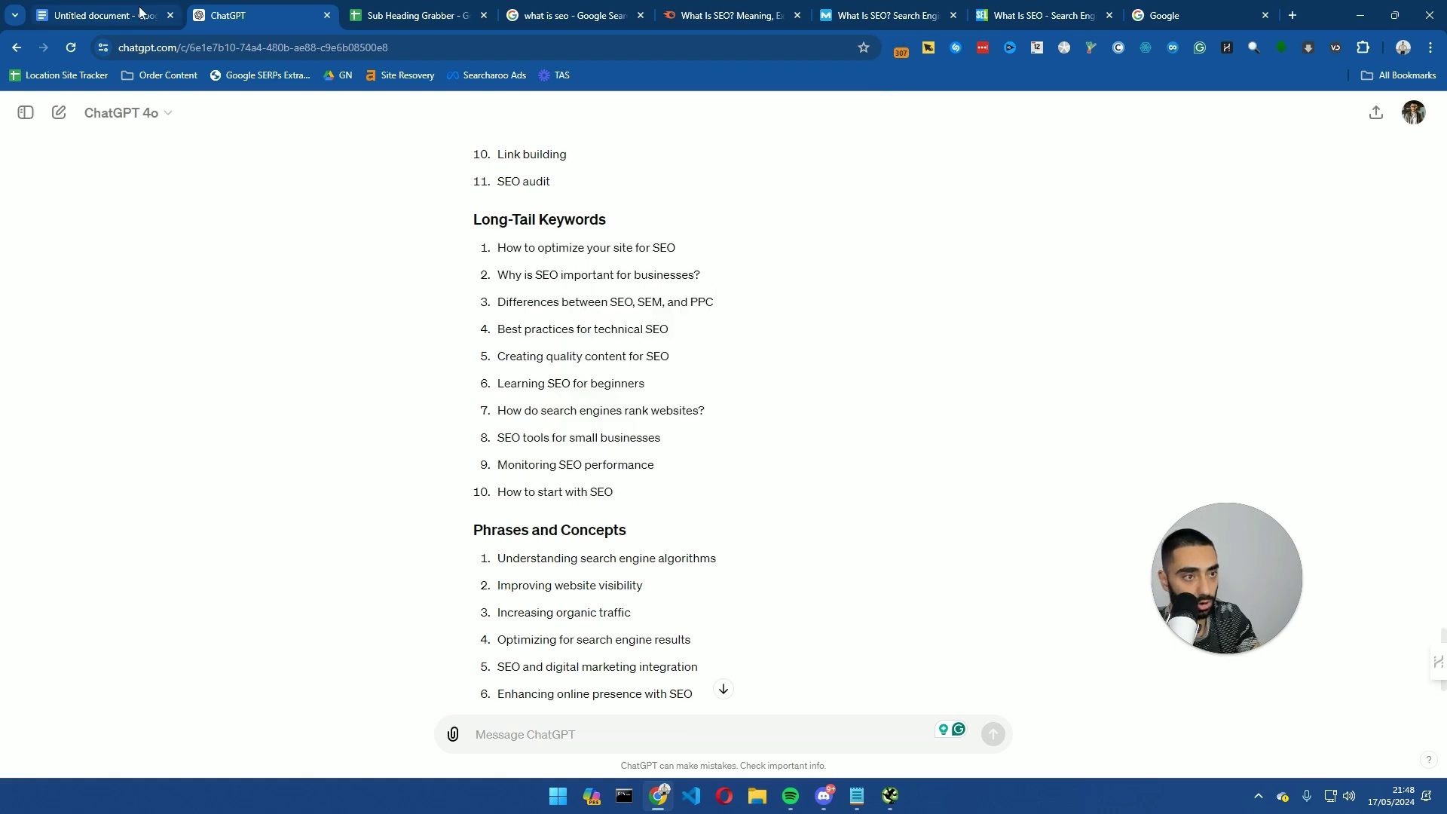
scroll(536, 384, down, 6)
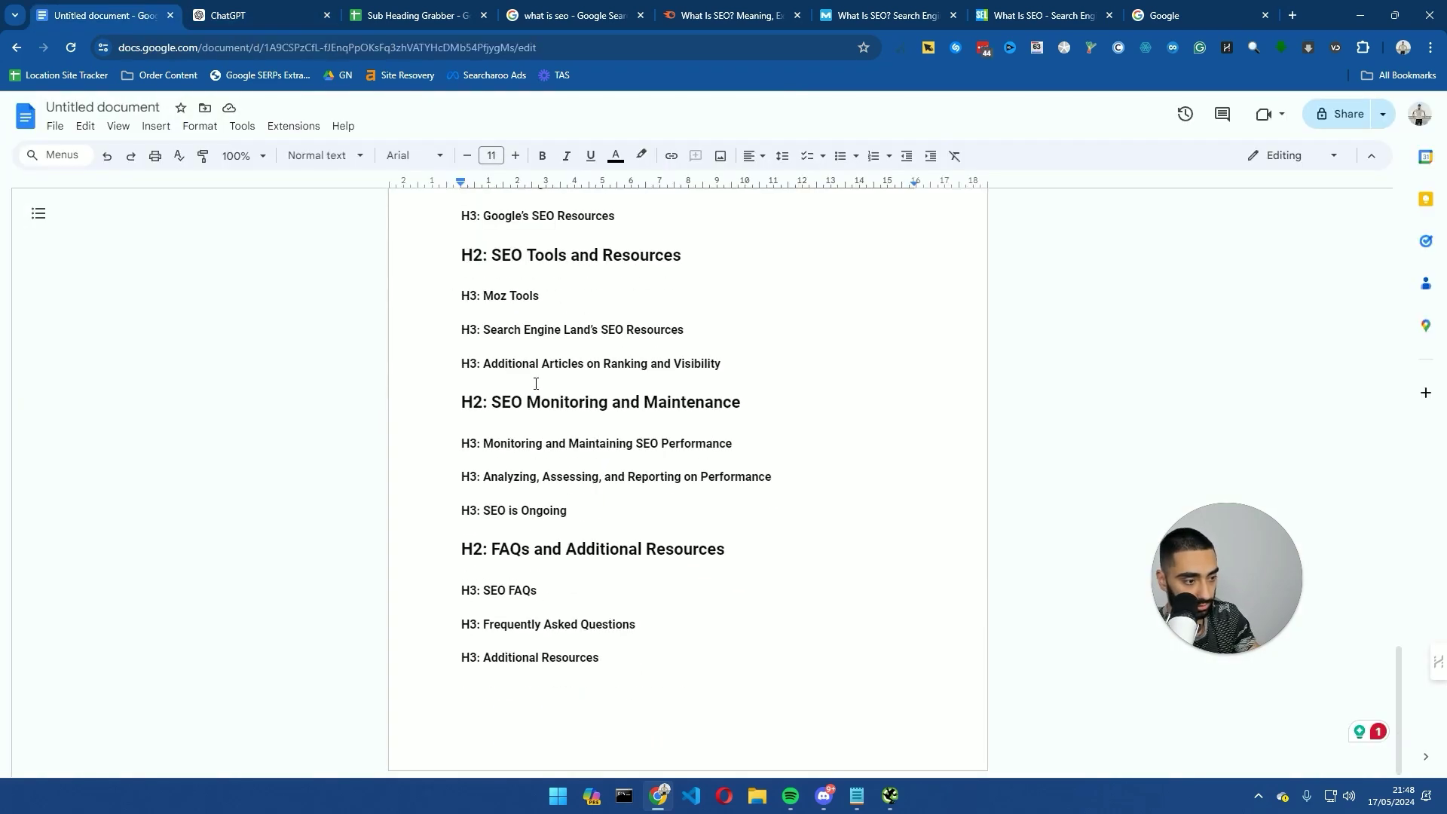
click(653, 625)
key(Return)
key(ctrl+v)
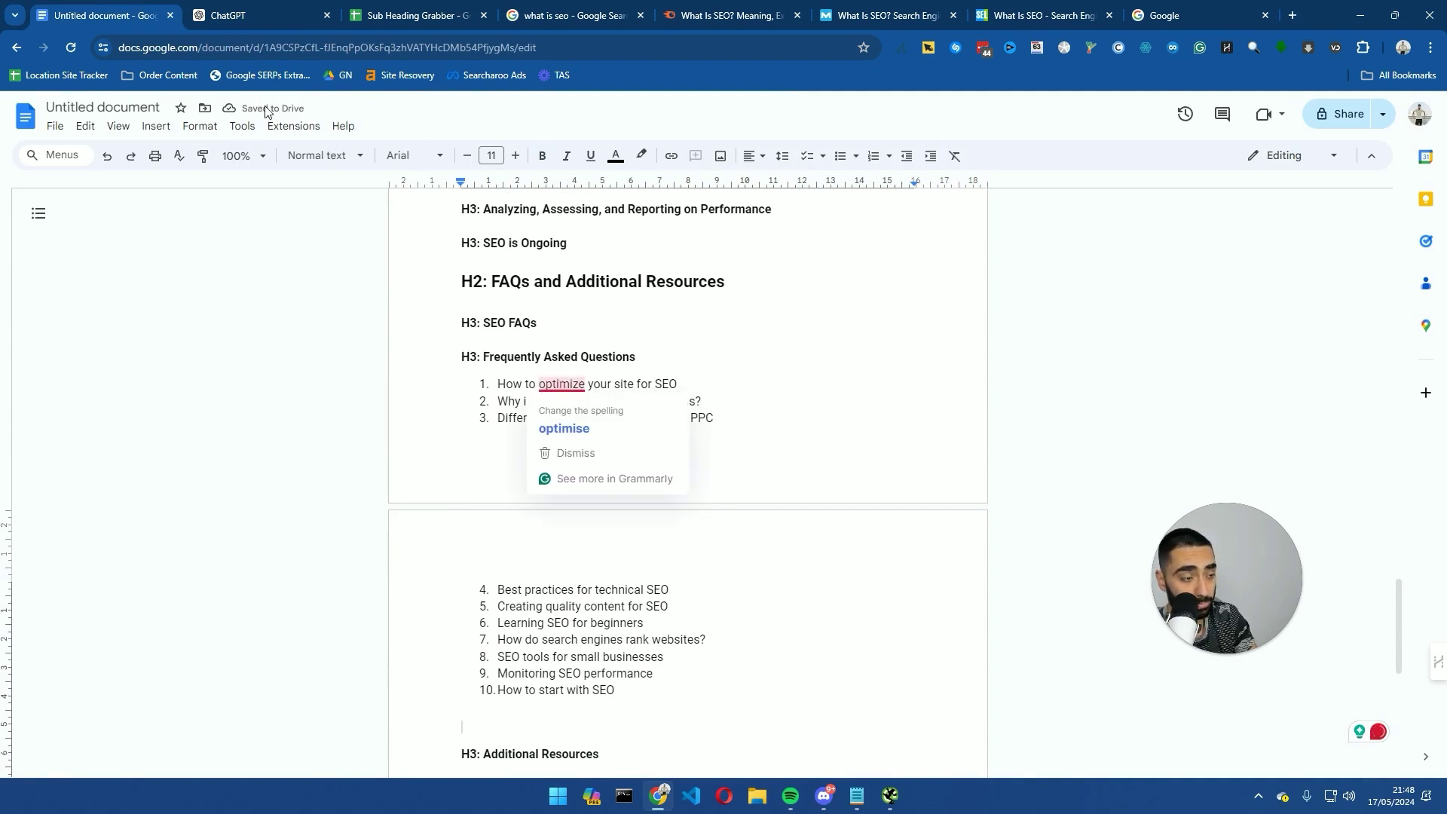
click(249, 15)
scroll(632, 430, down, 3)
- Copy ChatGPT's Related Keywords list, from E-E-A-T through SEO audit
scroll(663, 557, up, 6)
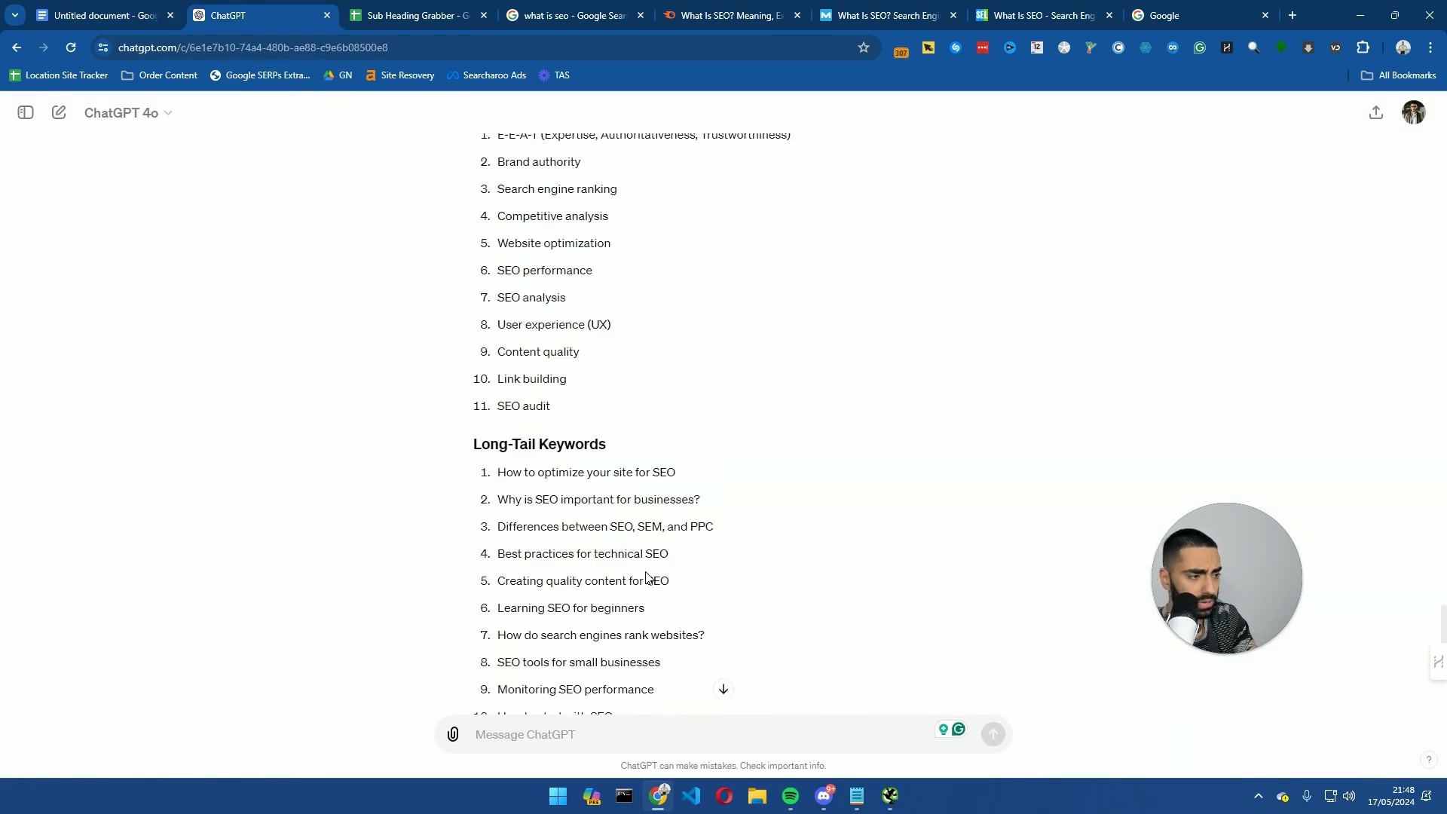
scroll(625, 528, up, 4)
scroll(608, 514, down, 5)
scroll(602, 512, up, 3)
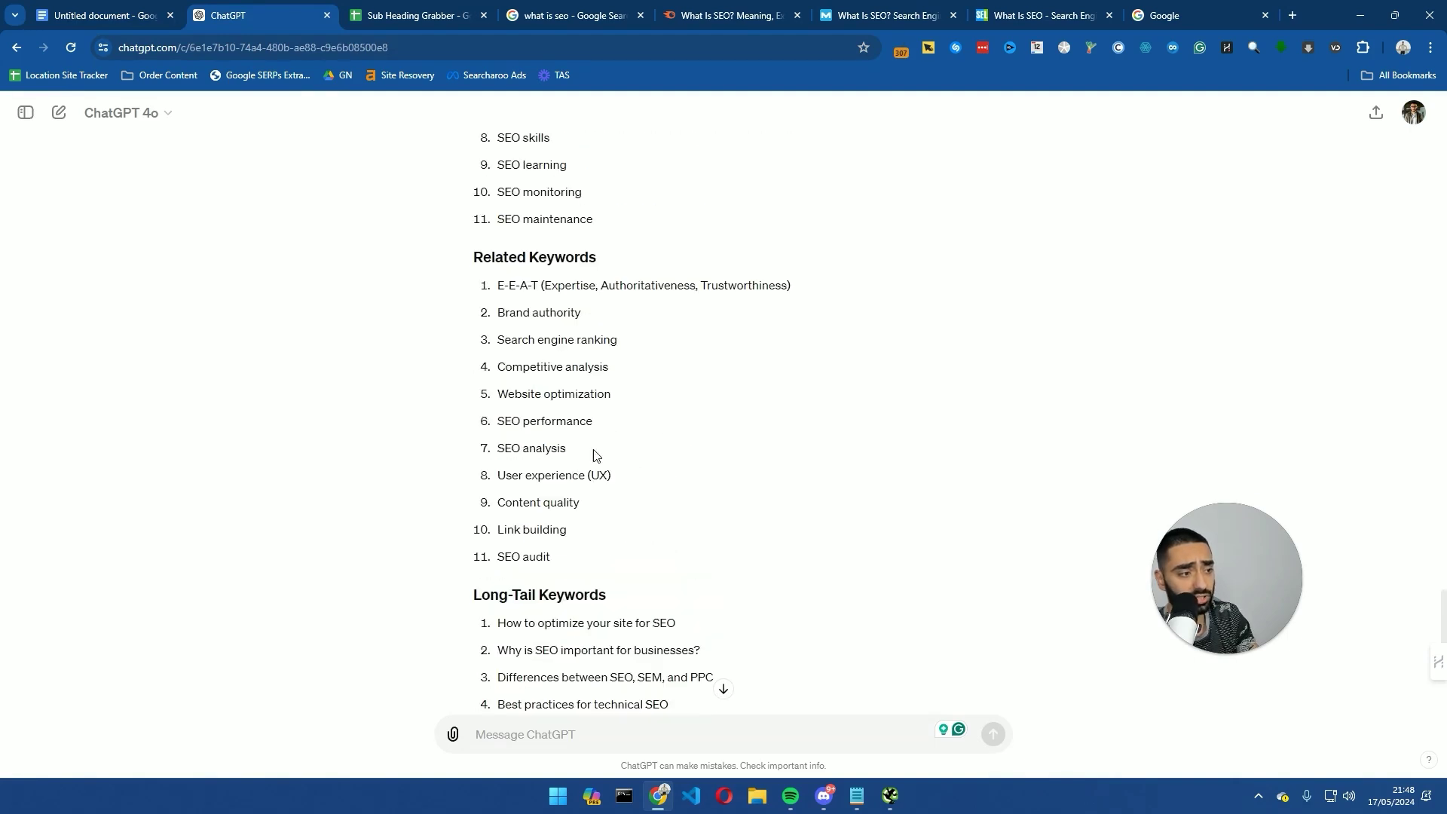
drag(601, 549, 498, 286)
right_click(514, 290)
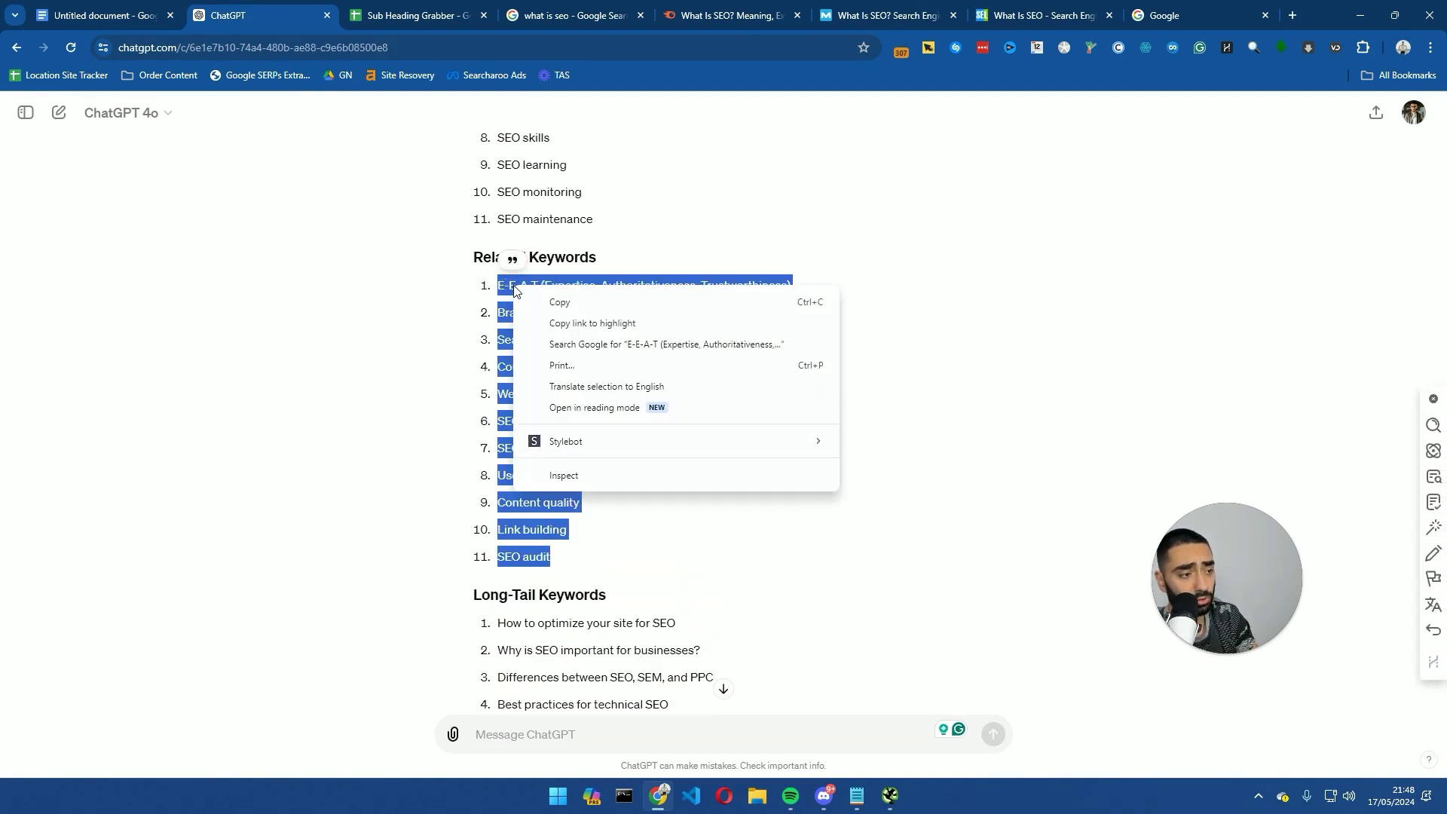
click(527, 301)
click(473, 345)
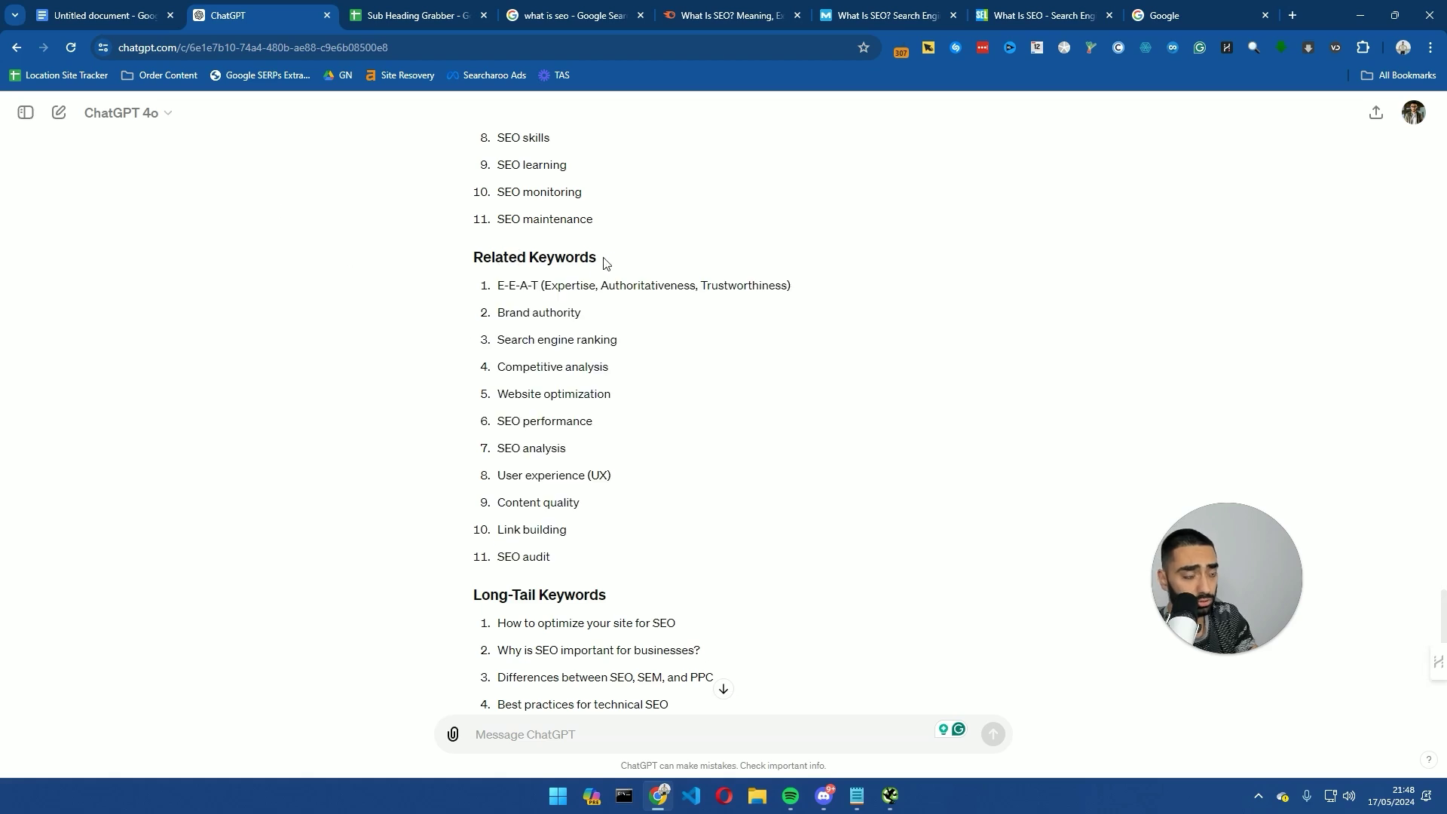
drag(604, 263, 452, 265)
click(508, 285)
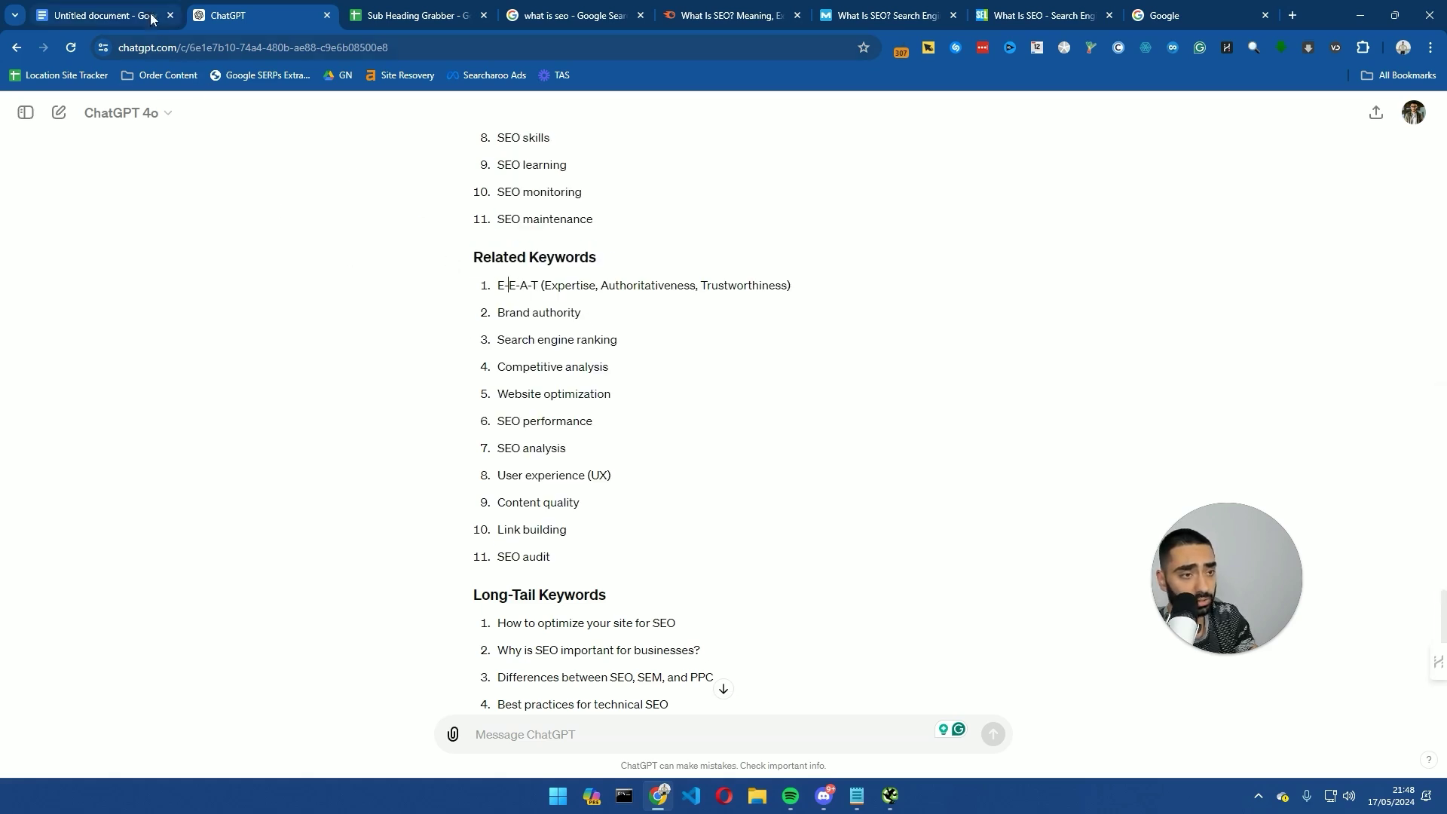
- Search the Search Engine Land SEO guide for mentions of E-E-A-T
drag(725, 16, 577, 16)
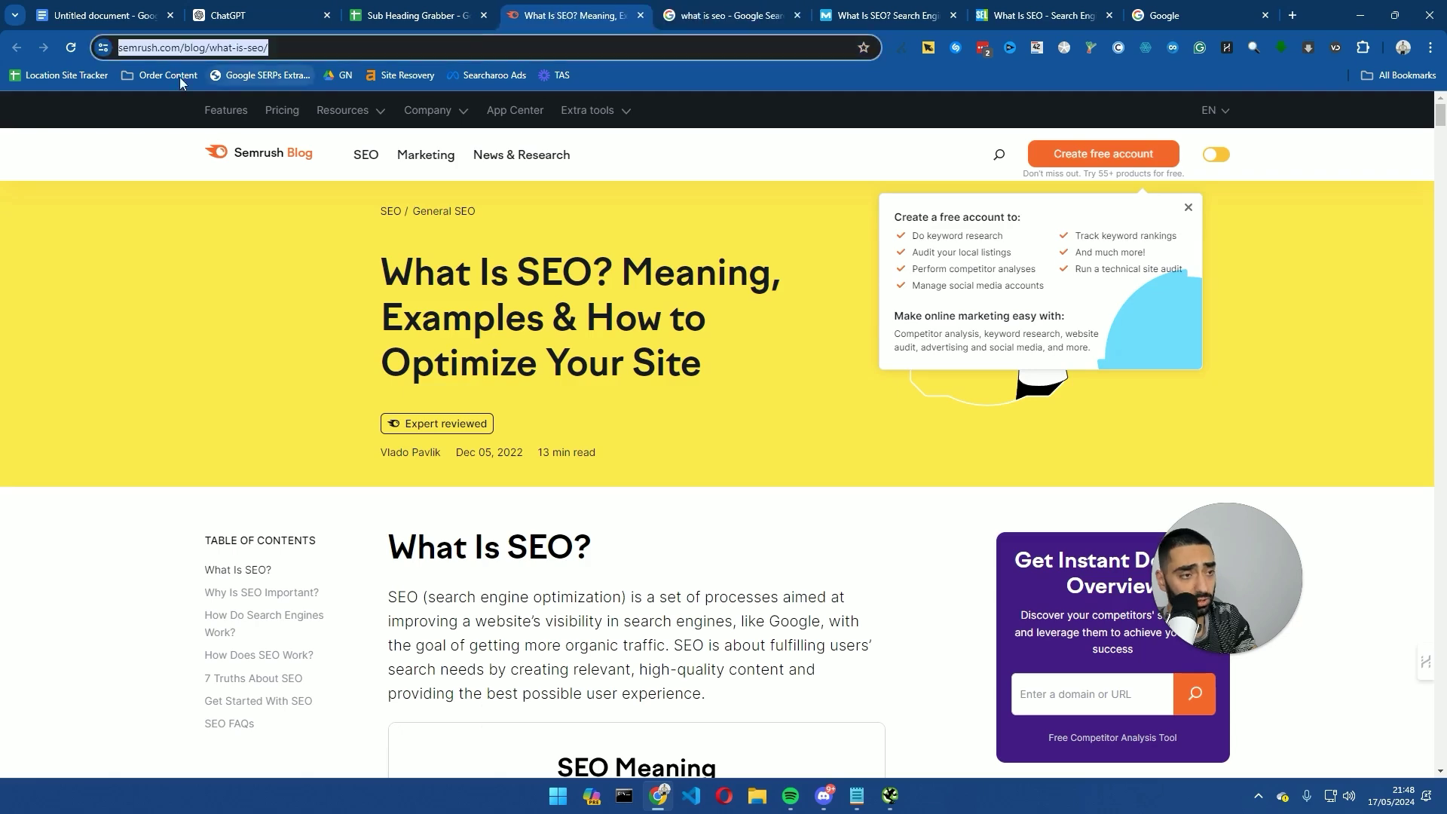
click(734, 15)
click(895, 9)
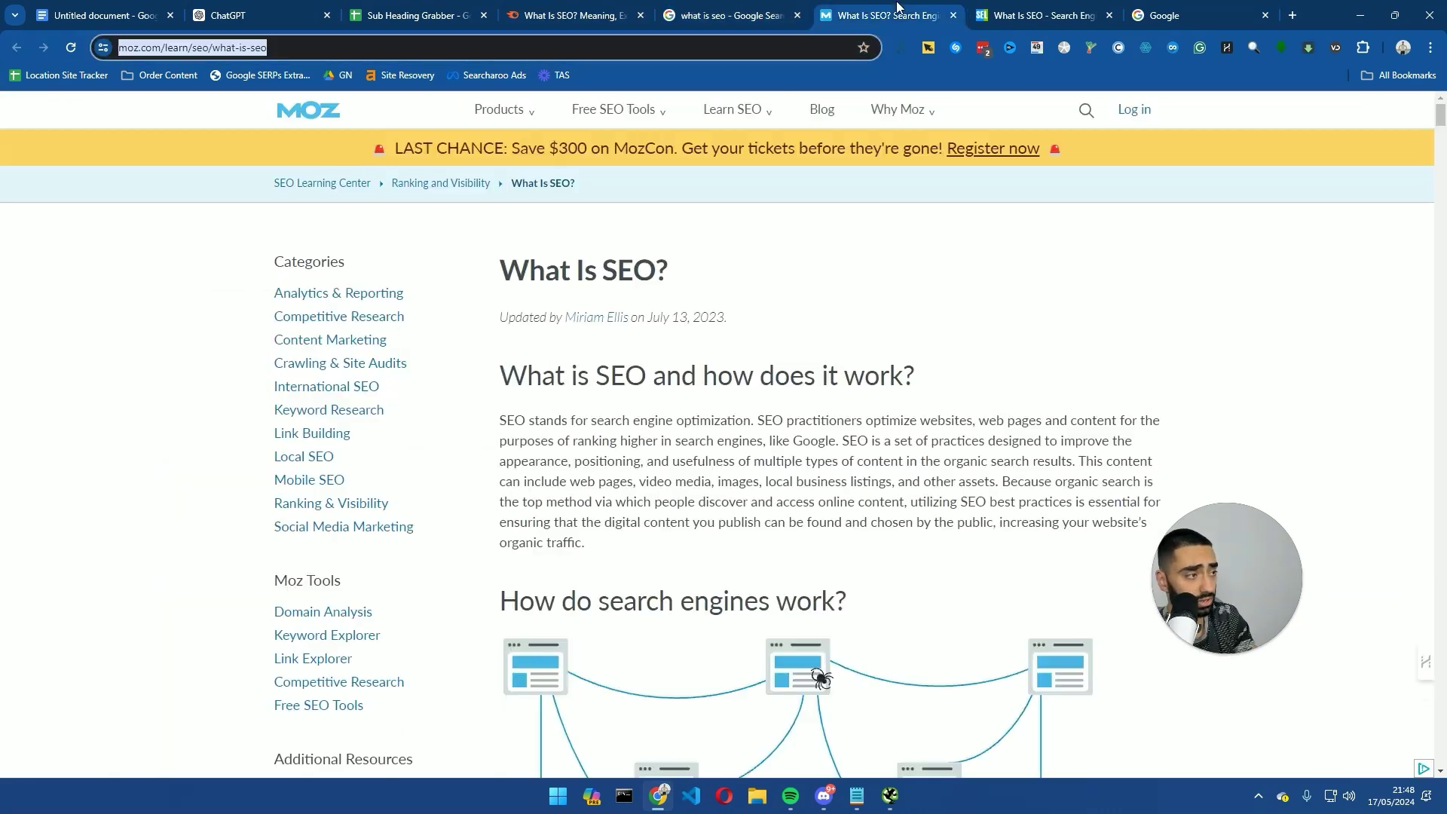
click(1025, 12)
key(ctrl+f)
text(eeat)
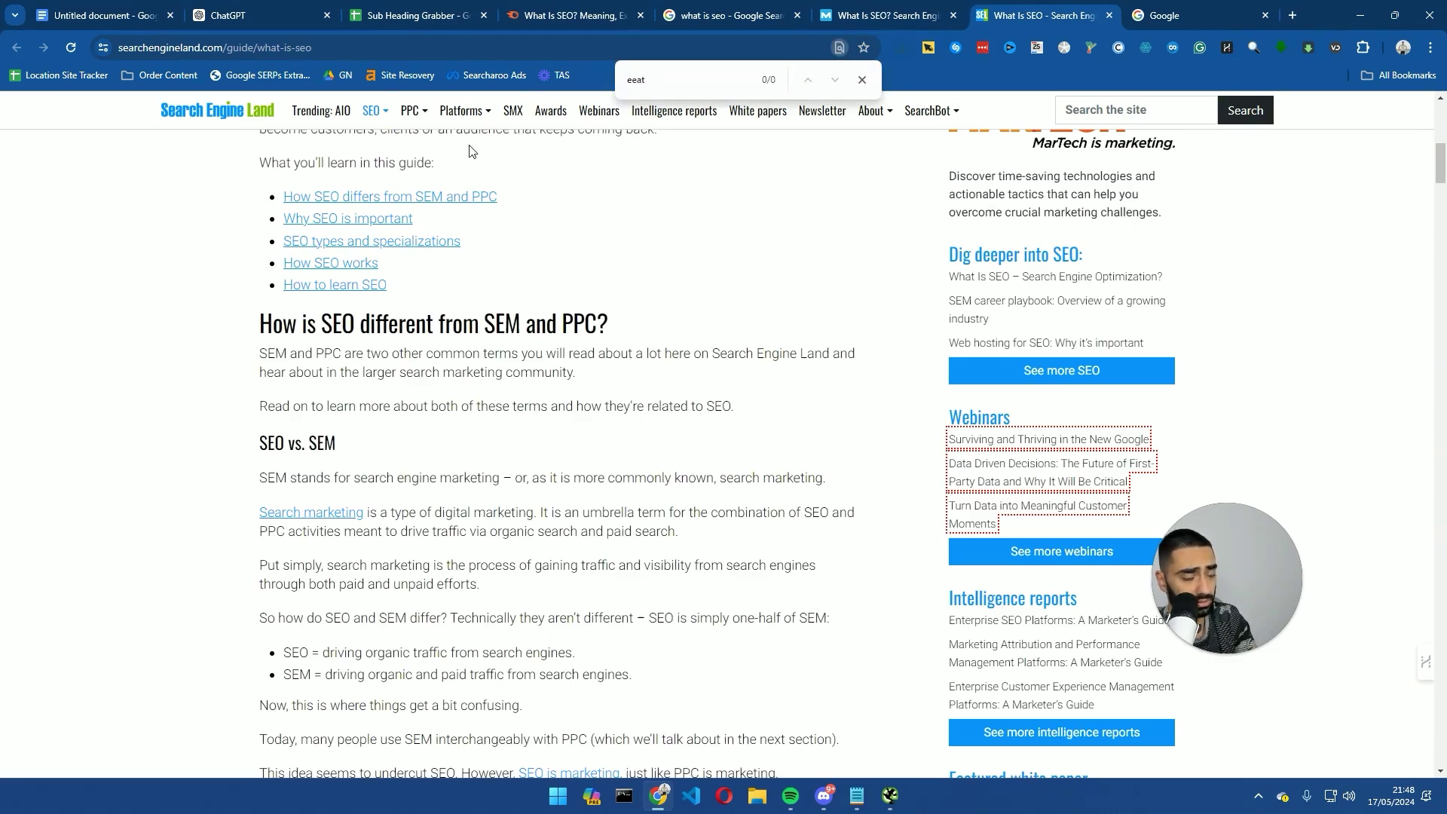
key(ctrl+a)
text(e)
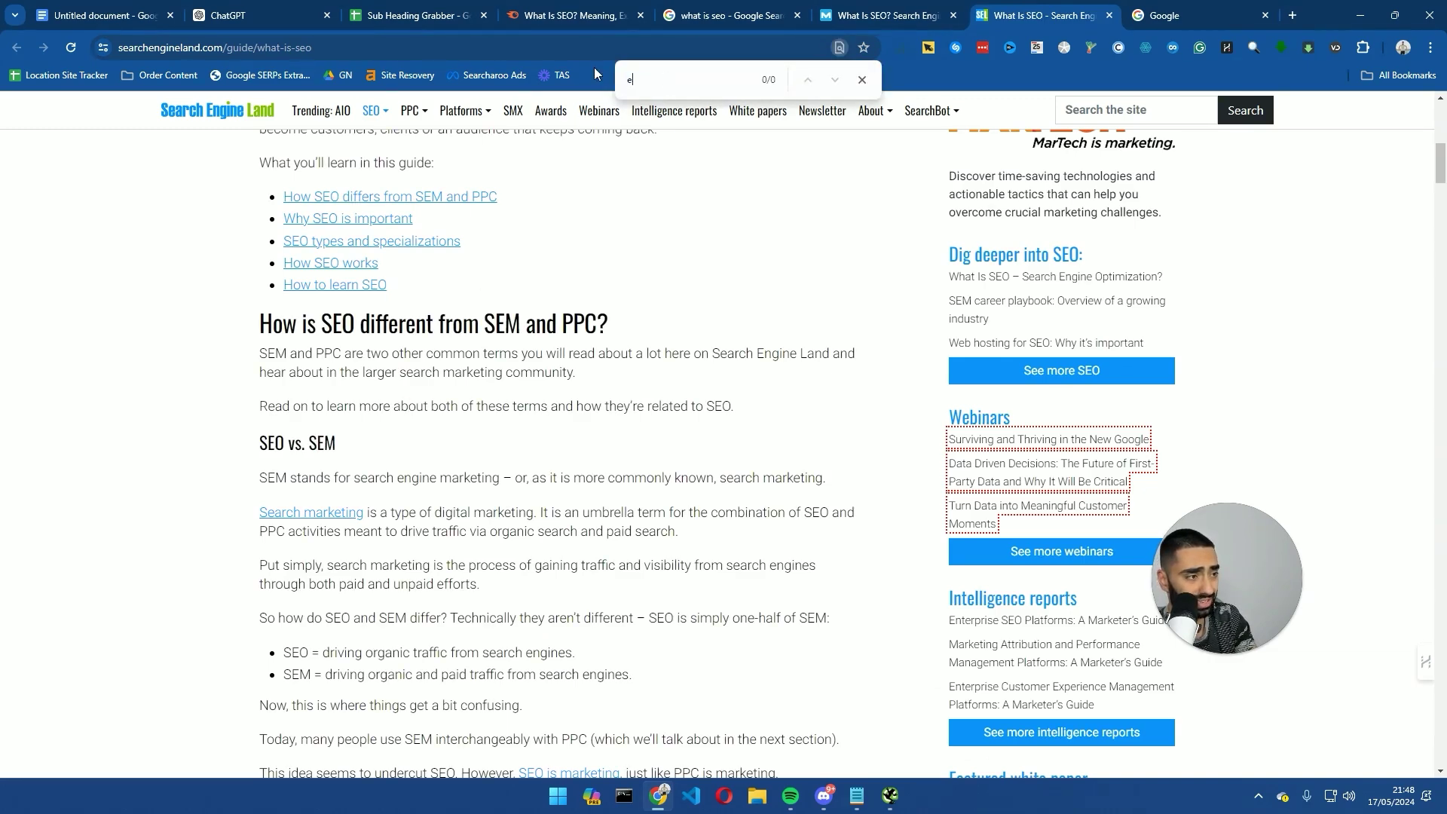
scroll(452, 377, down, 15)
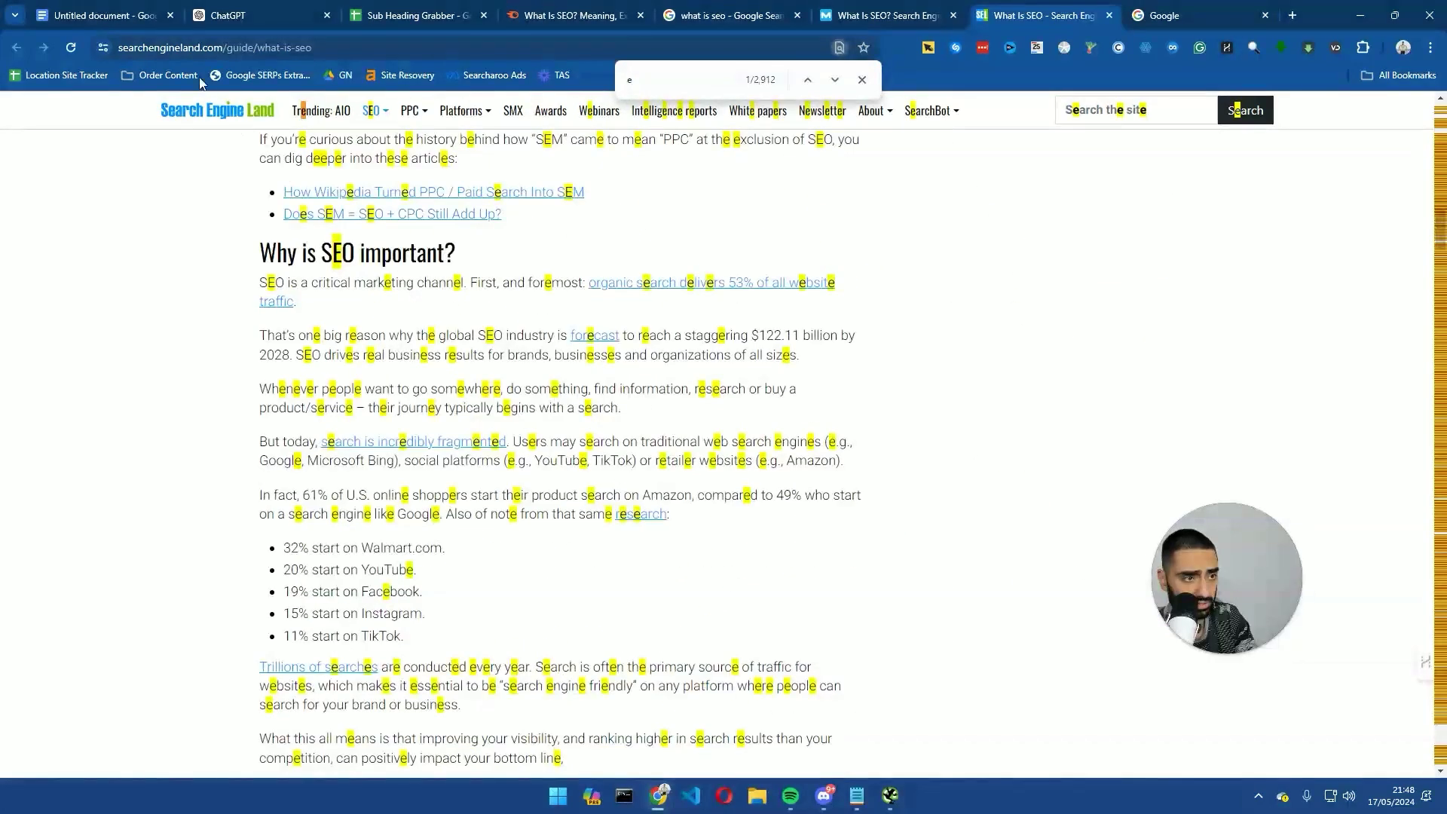
- Search the Moz 'What Is SEO?' article for E-E-A-T
click(410, 13)
click(271, 463)
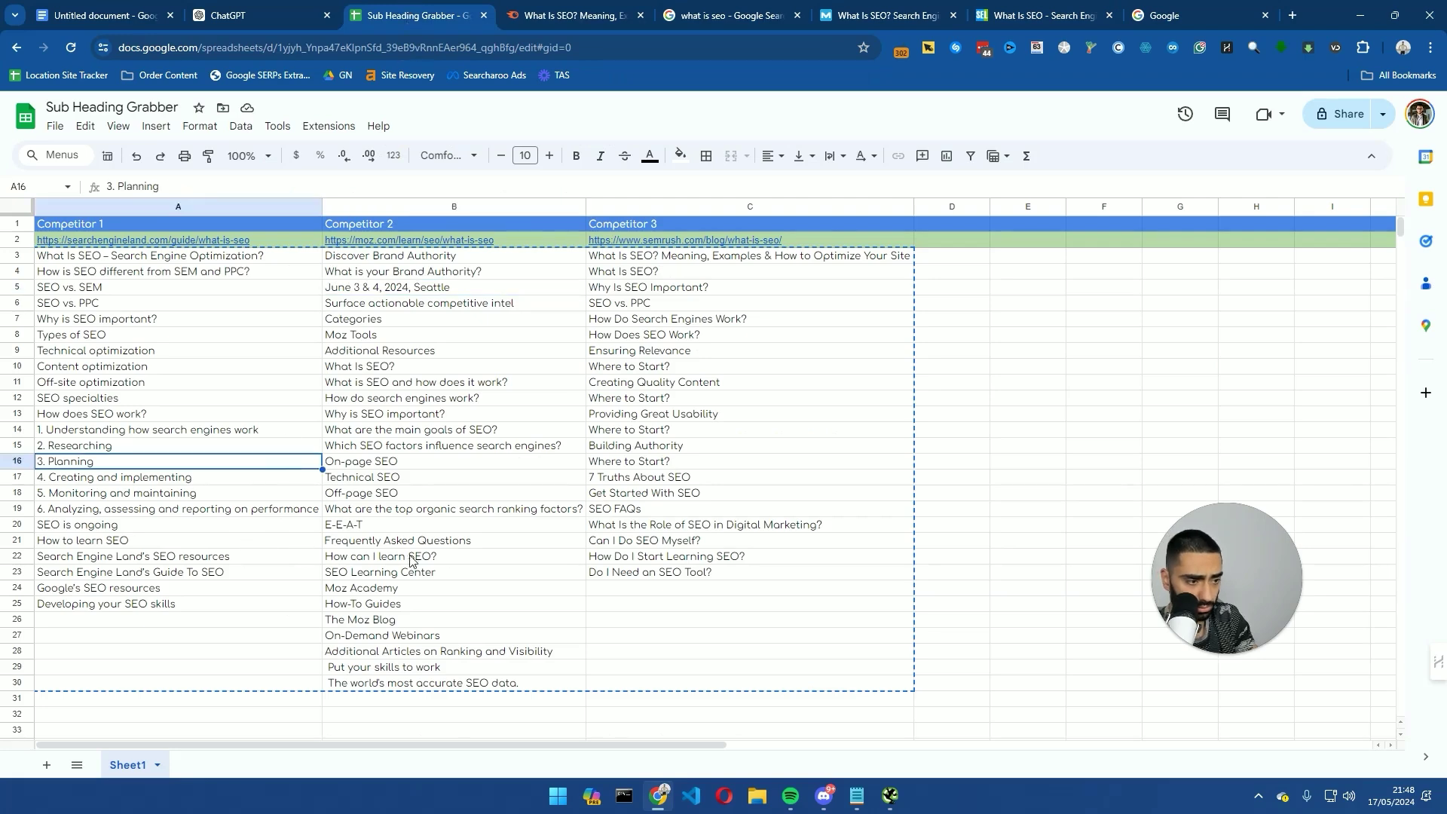
click(887, 15)
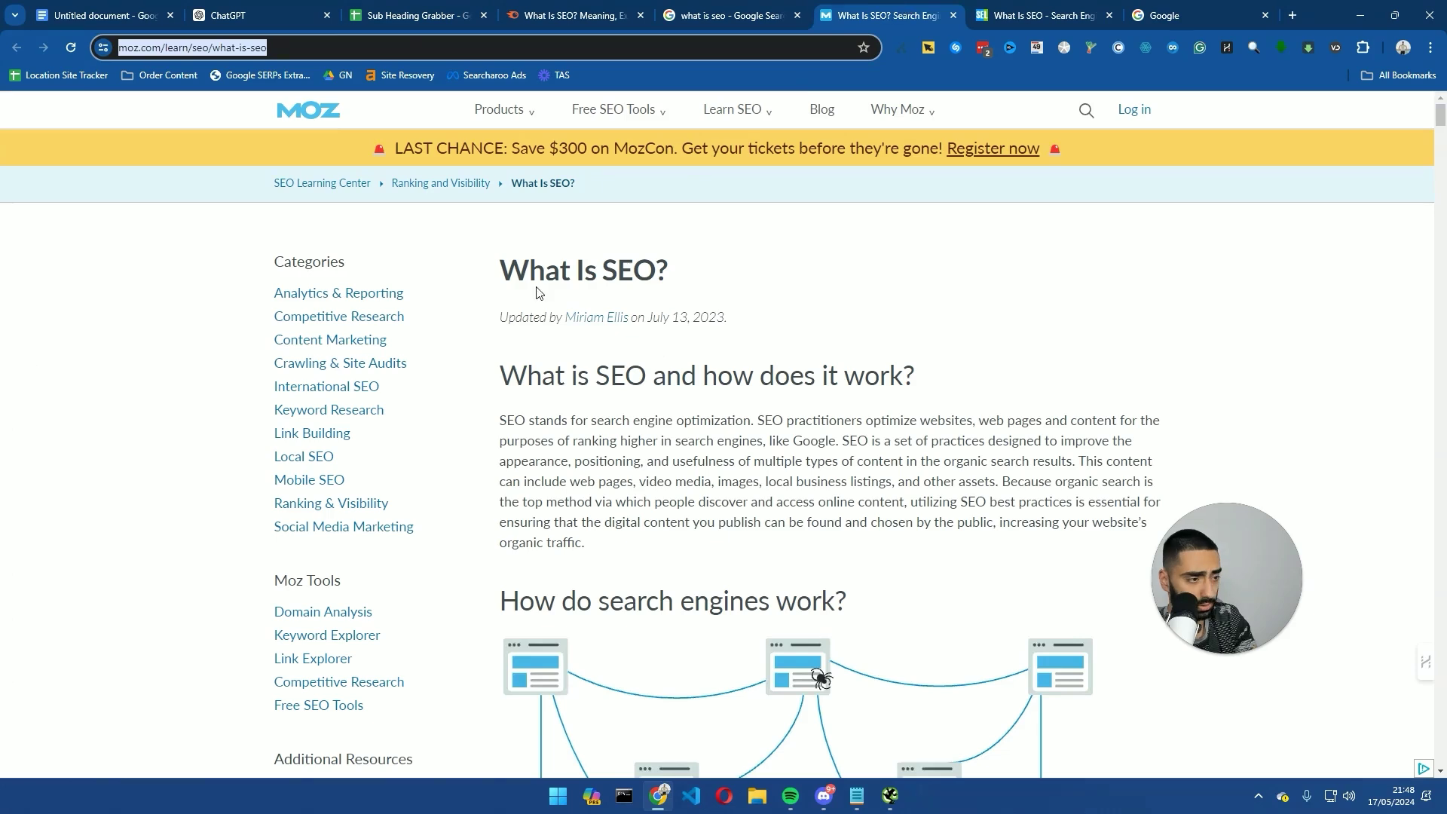
key(ctrl+f)
text(eeat)
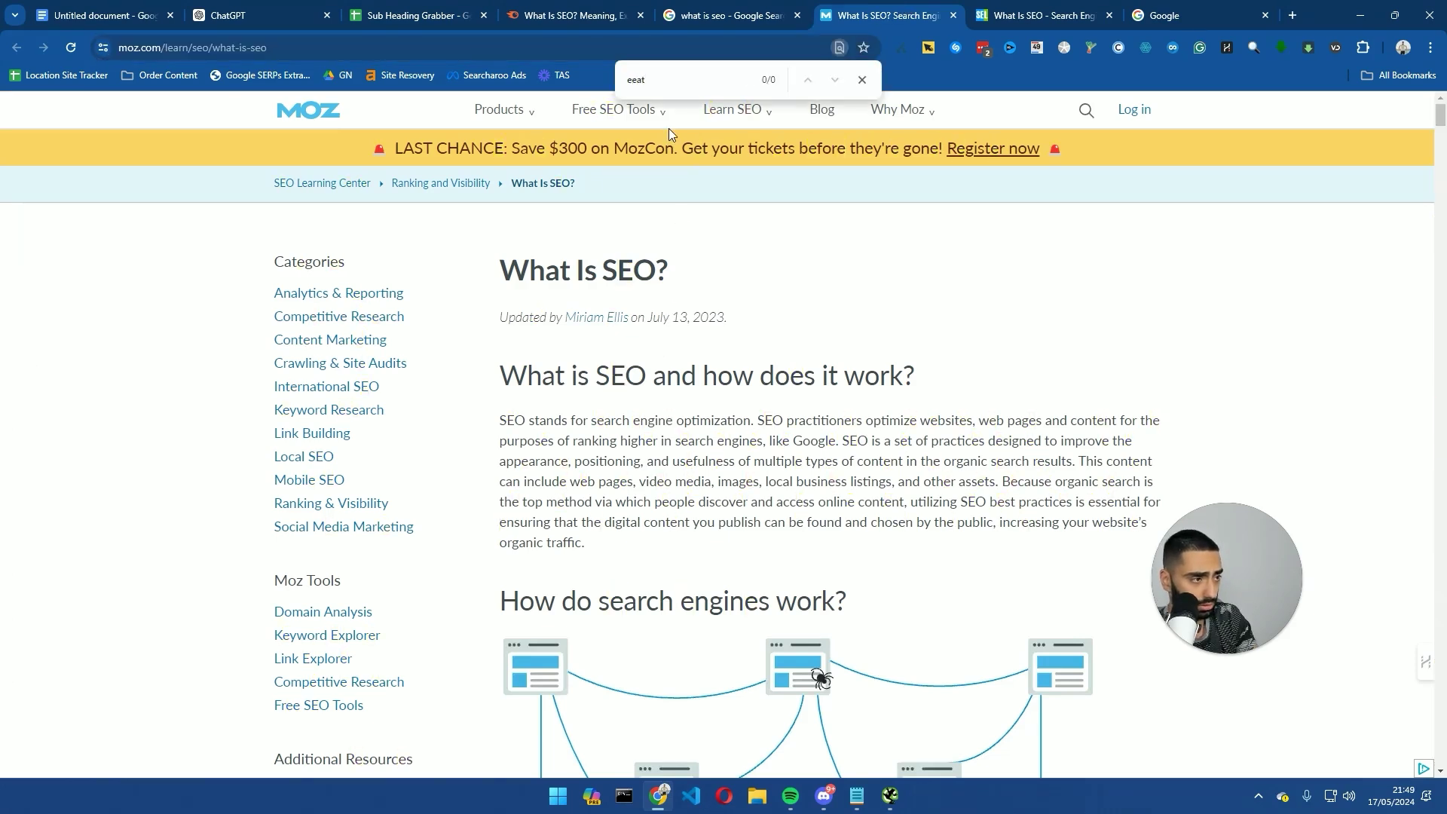
key(BackSpace)
key(BackSpace)
key(BackSpace)
text(-e)
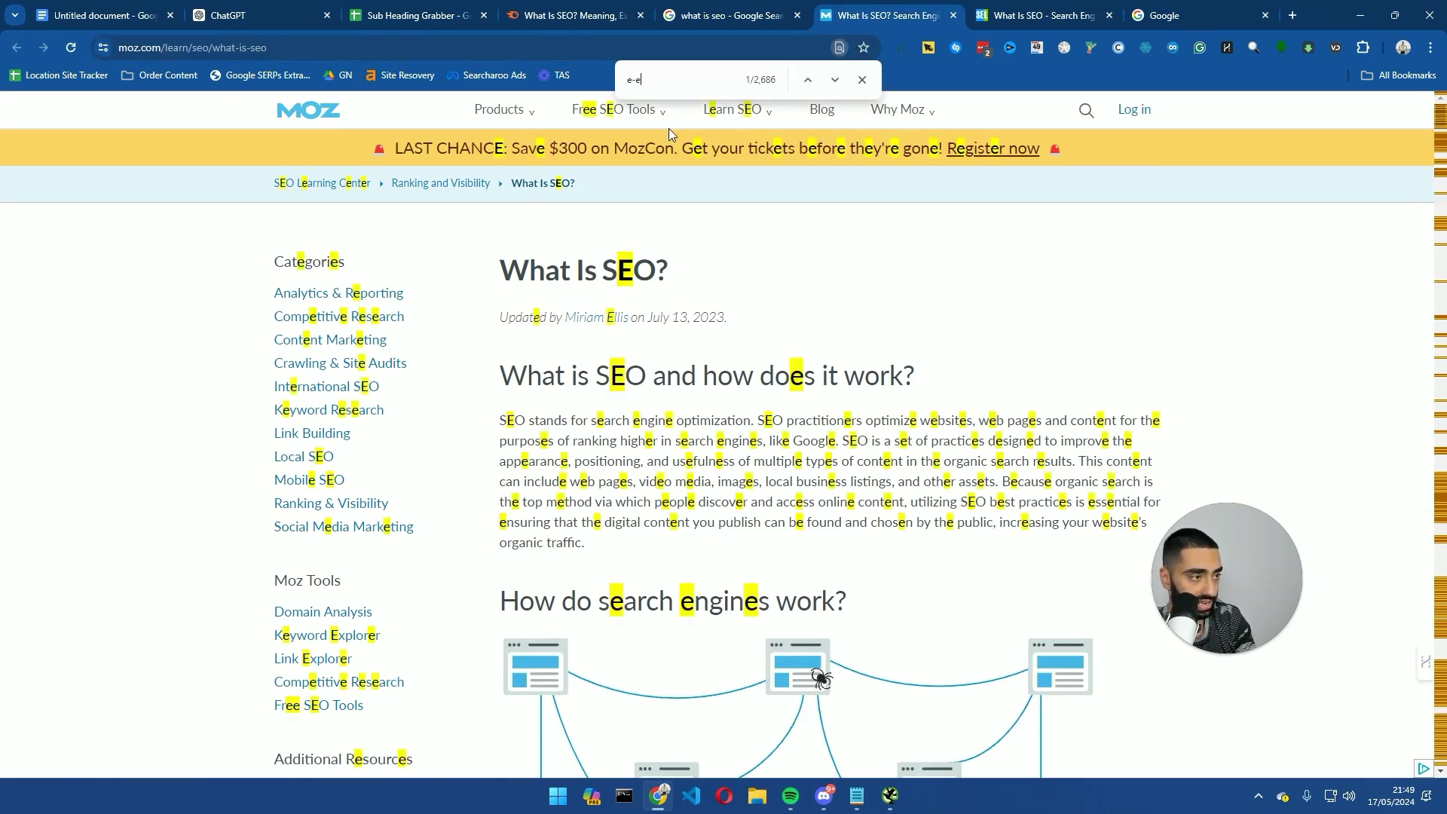
text(-at)
key(BackSpace)
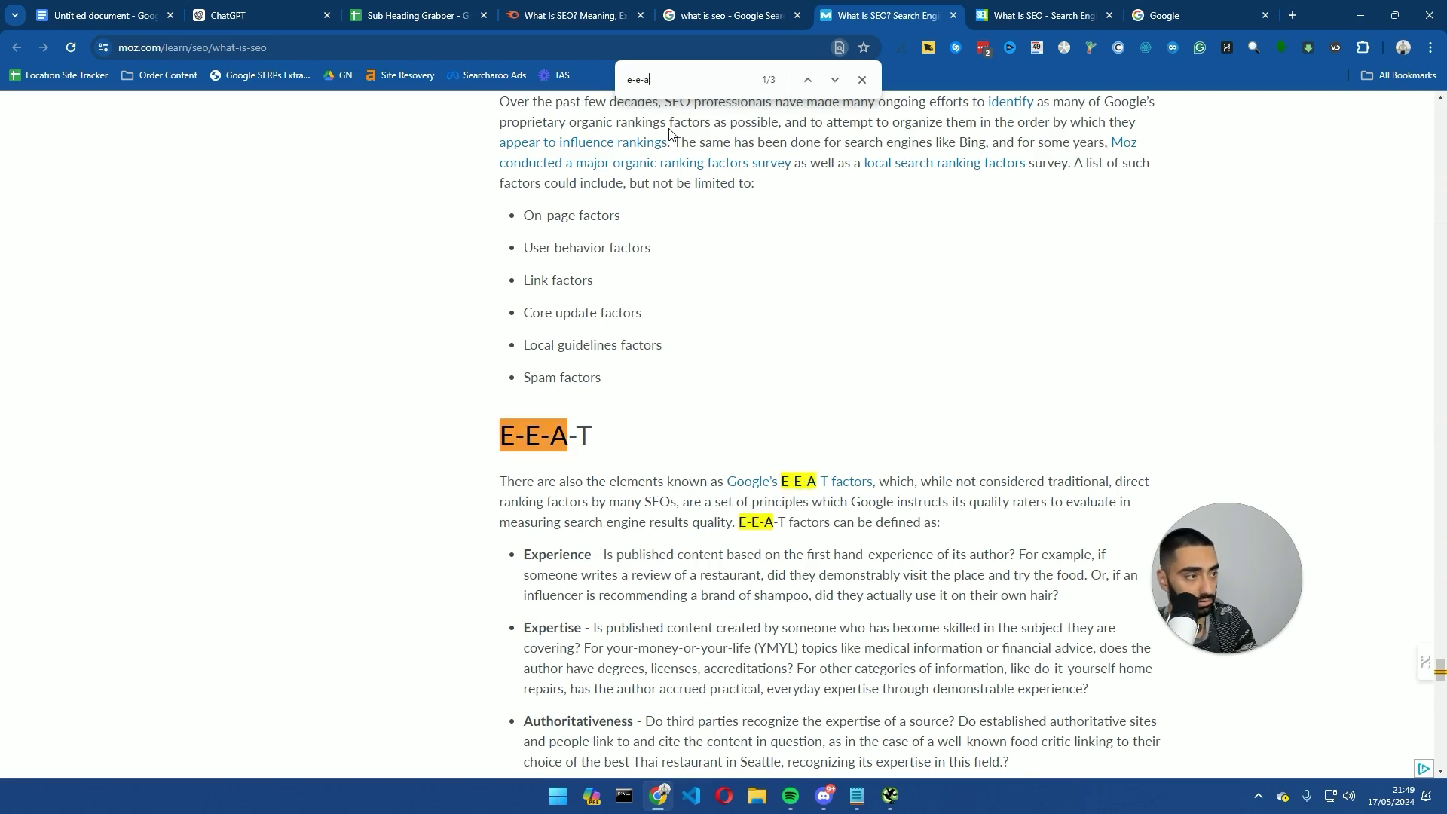
drag(576, 440, 258, 15)
click(259, 15)
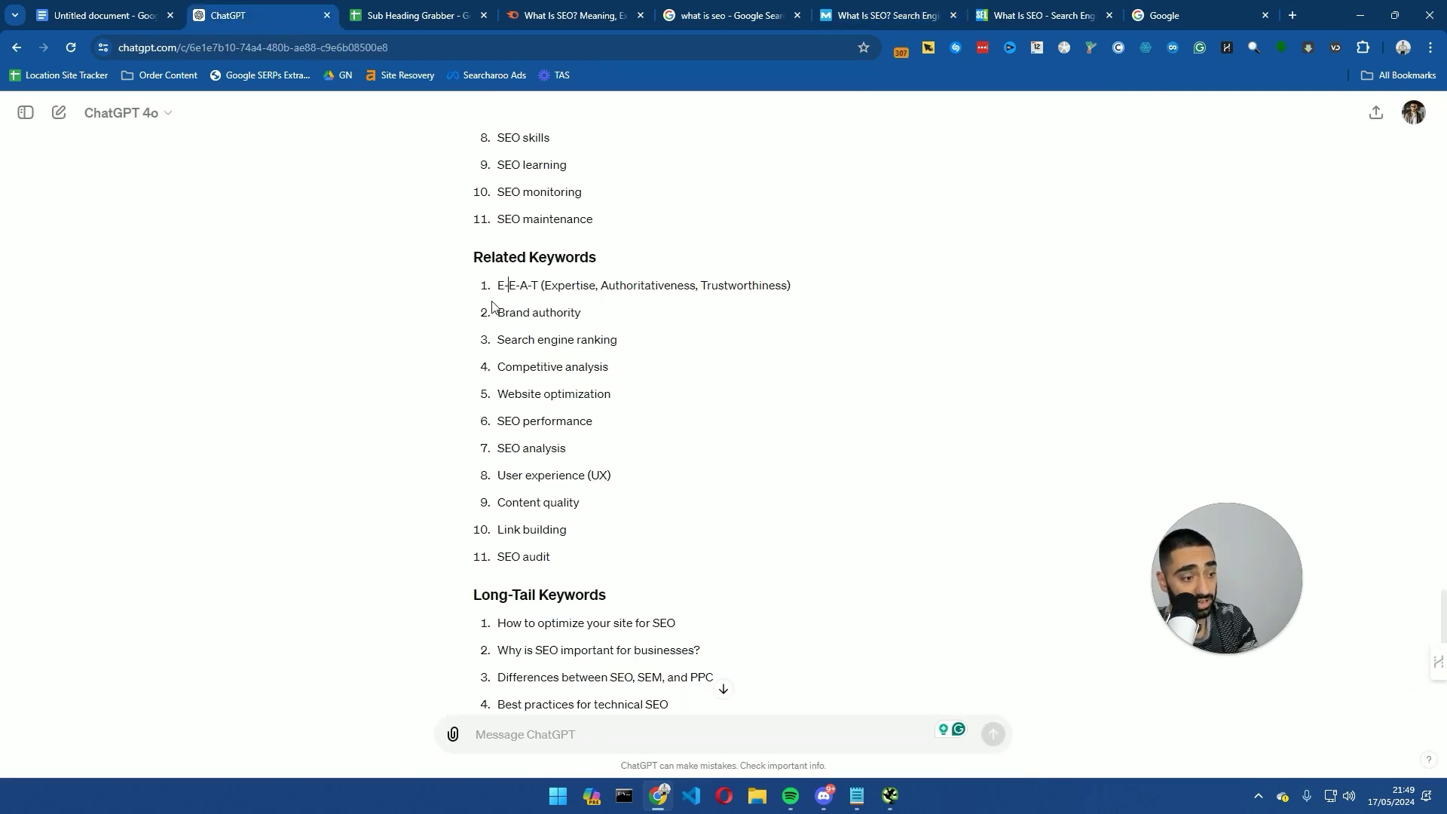
drag(500, 286, 611, 326)
click(609, 322)
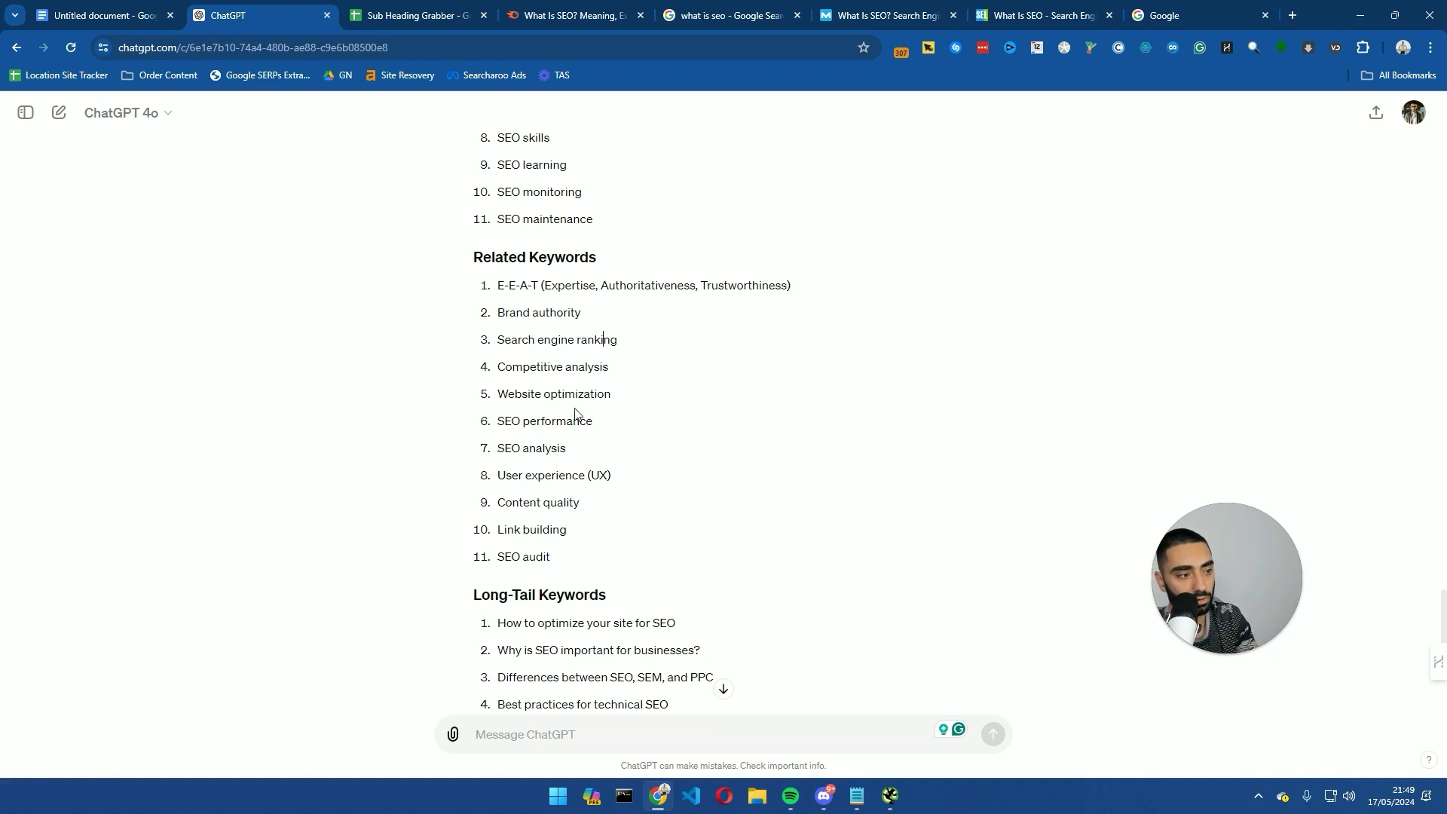
- Scroll the Untitled document outline back to the top, then return to the Sub Heading Grabber sheet
click(88, 15)
scroll(600, 504, down, 3)
scroll(600, 504, down, 1)
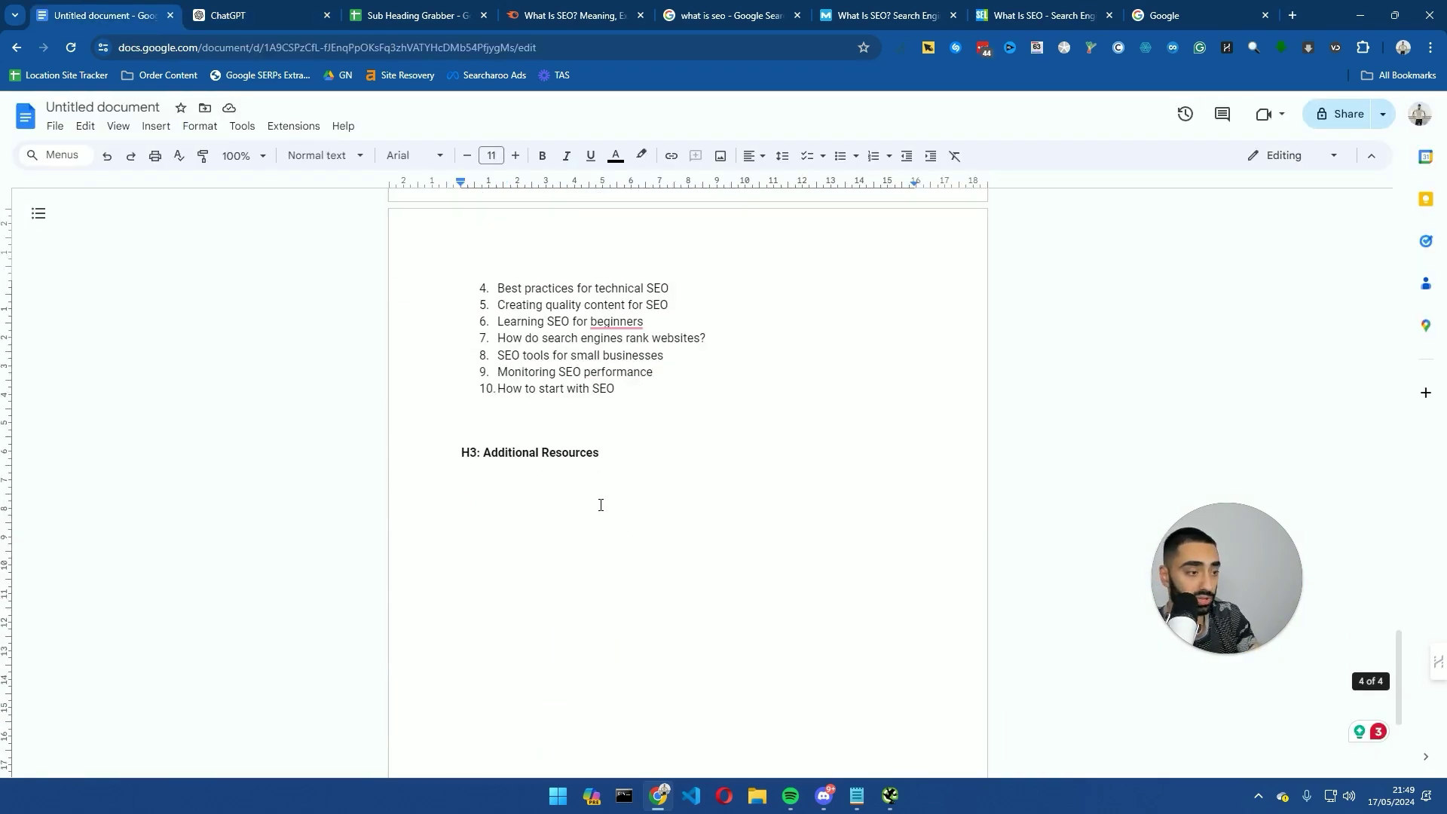
scroll(601, 504, up, 8)
scroll(600, 504, up, 15)
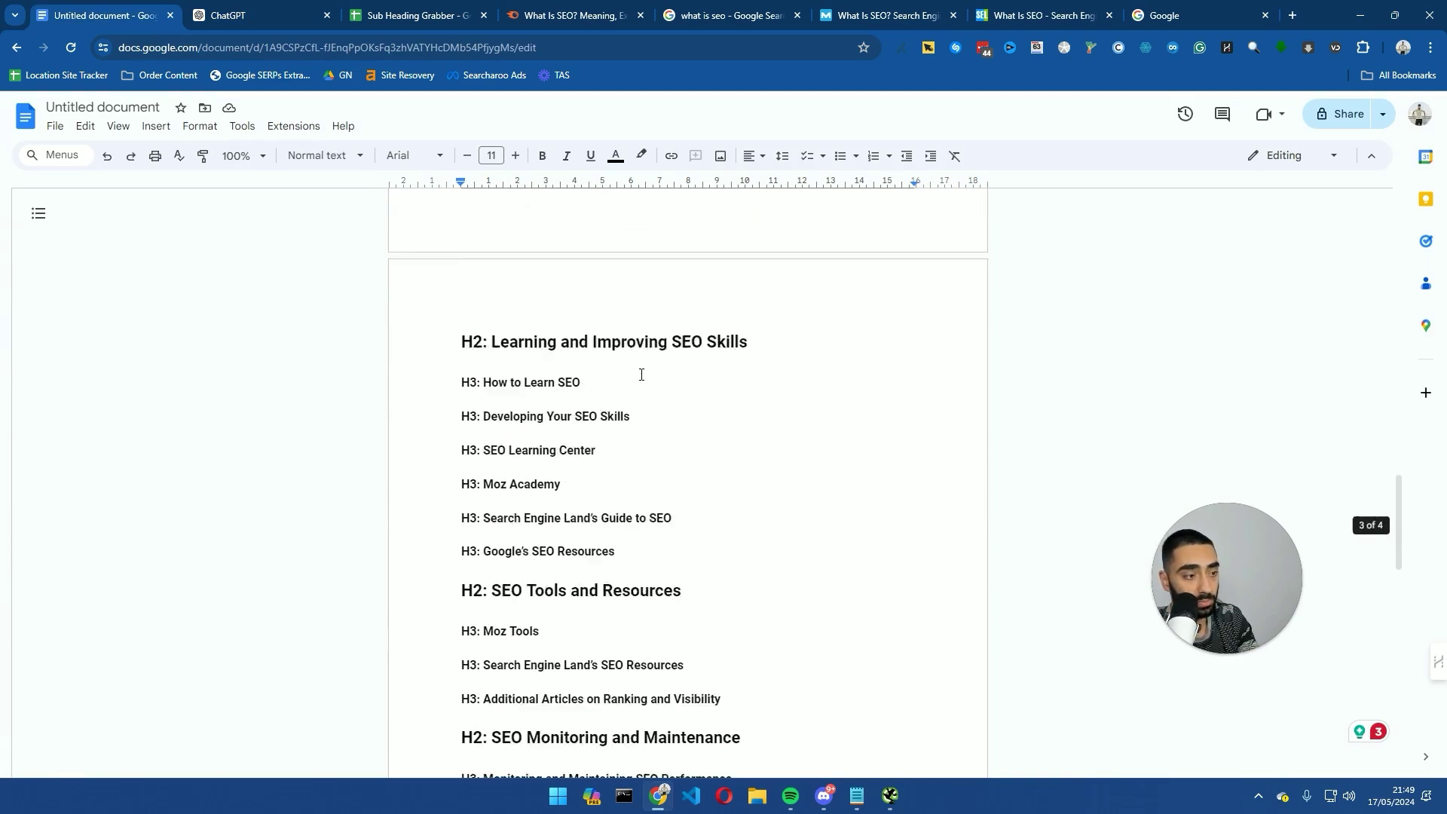
scroll(530, 340, up, 5)
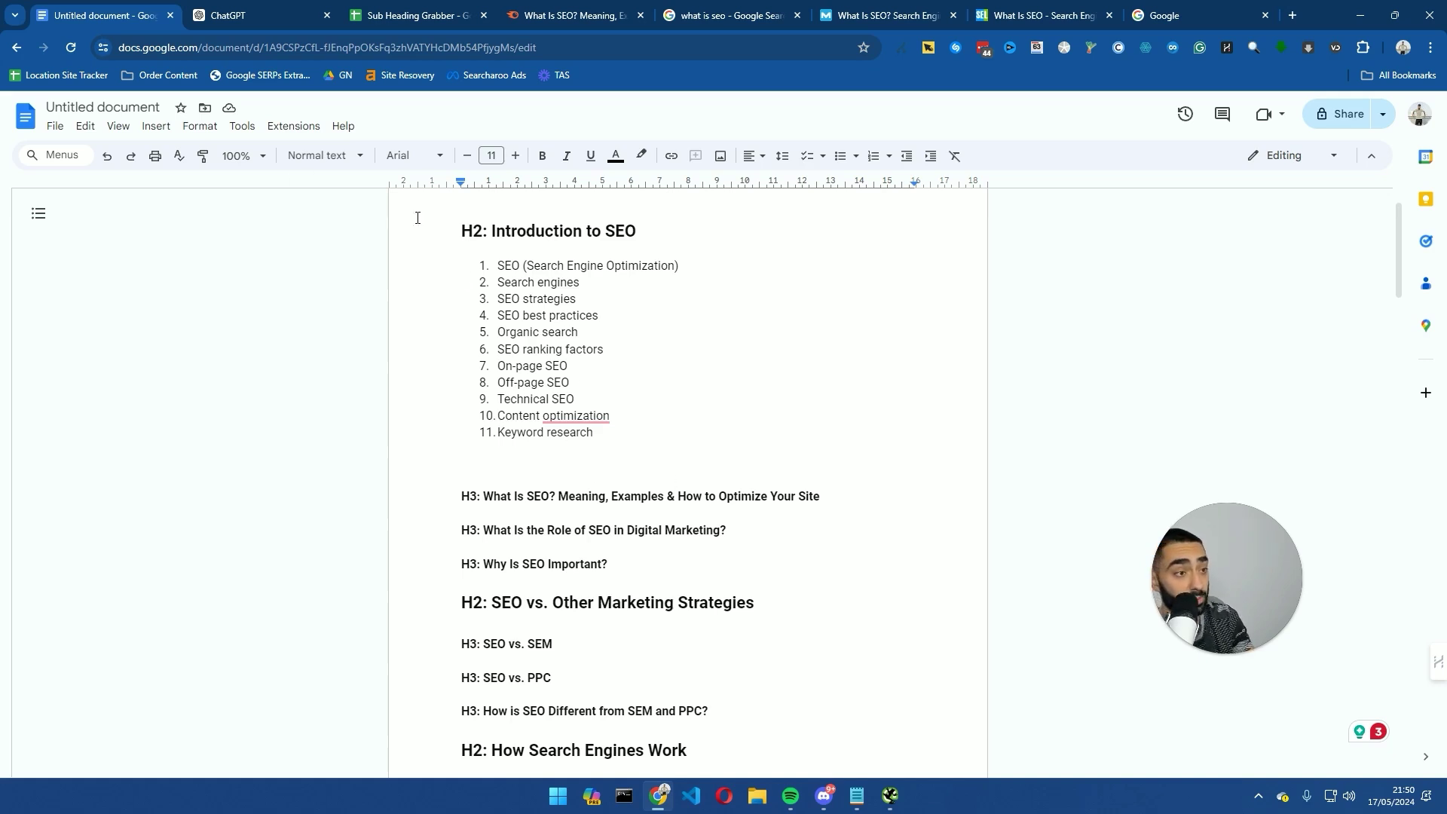
click(415, 15)
- Delete the competitor URLs in A2:C2, emptying the scraped heading lists to #VALUE!
click(814, 625)
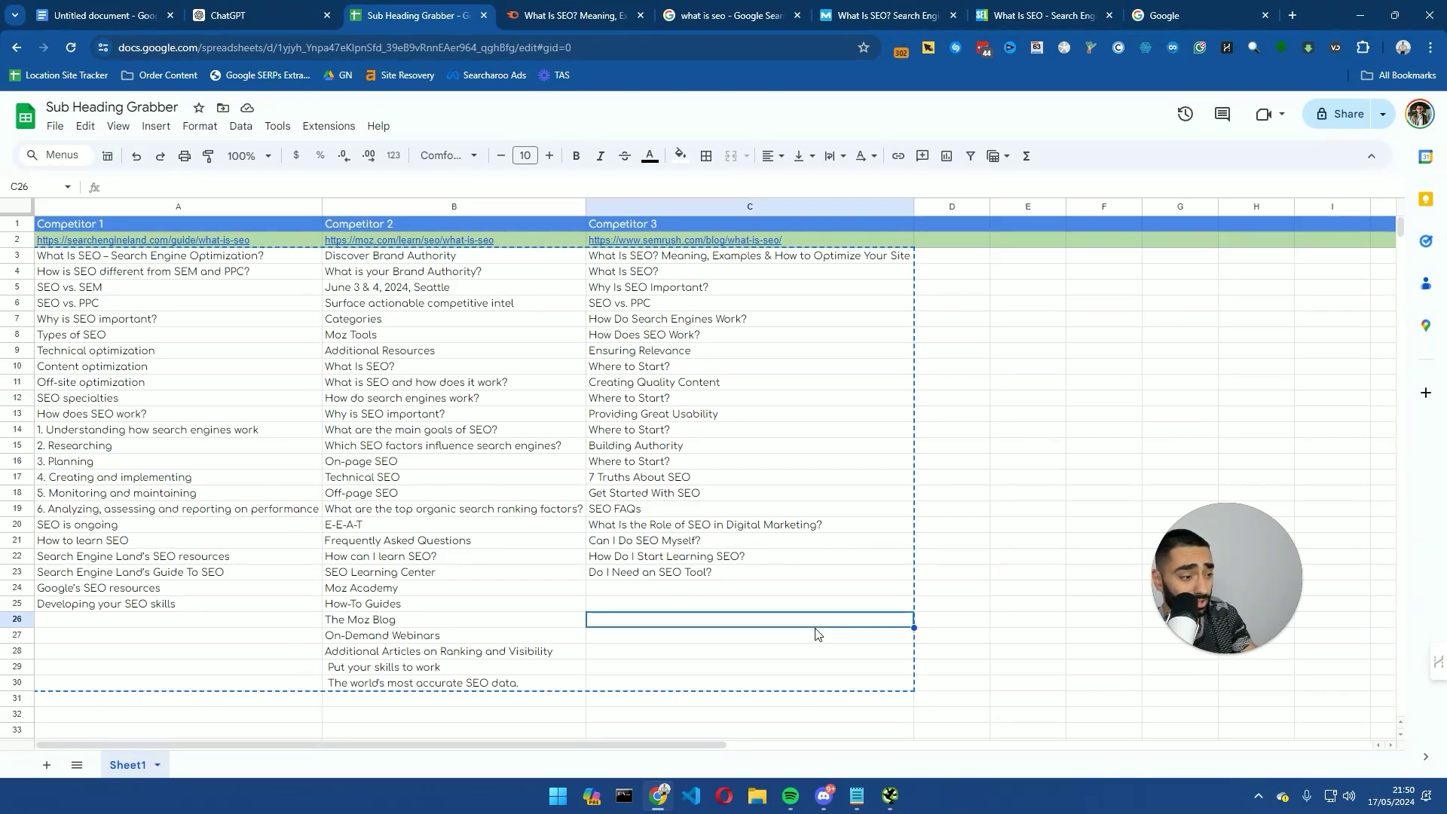
drag(682, 257, 737, 657)
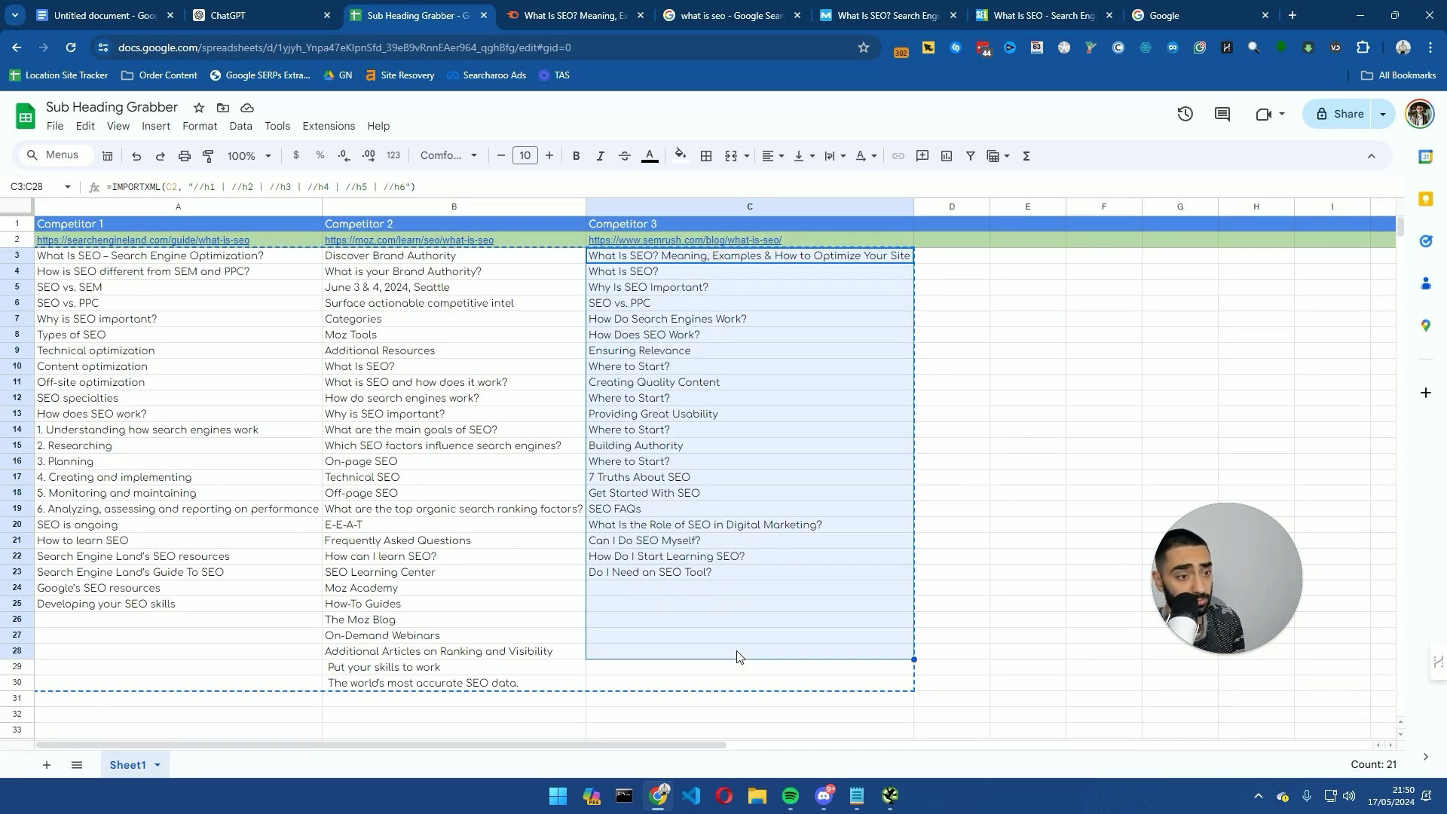
drag(181, 290, 755, 683)
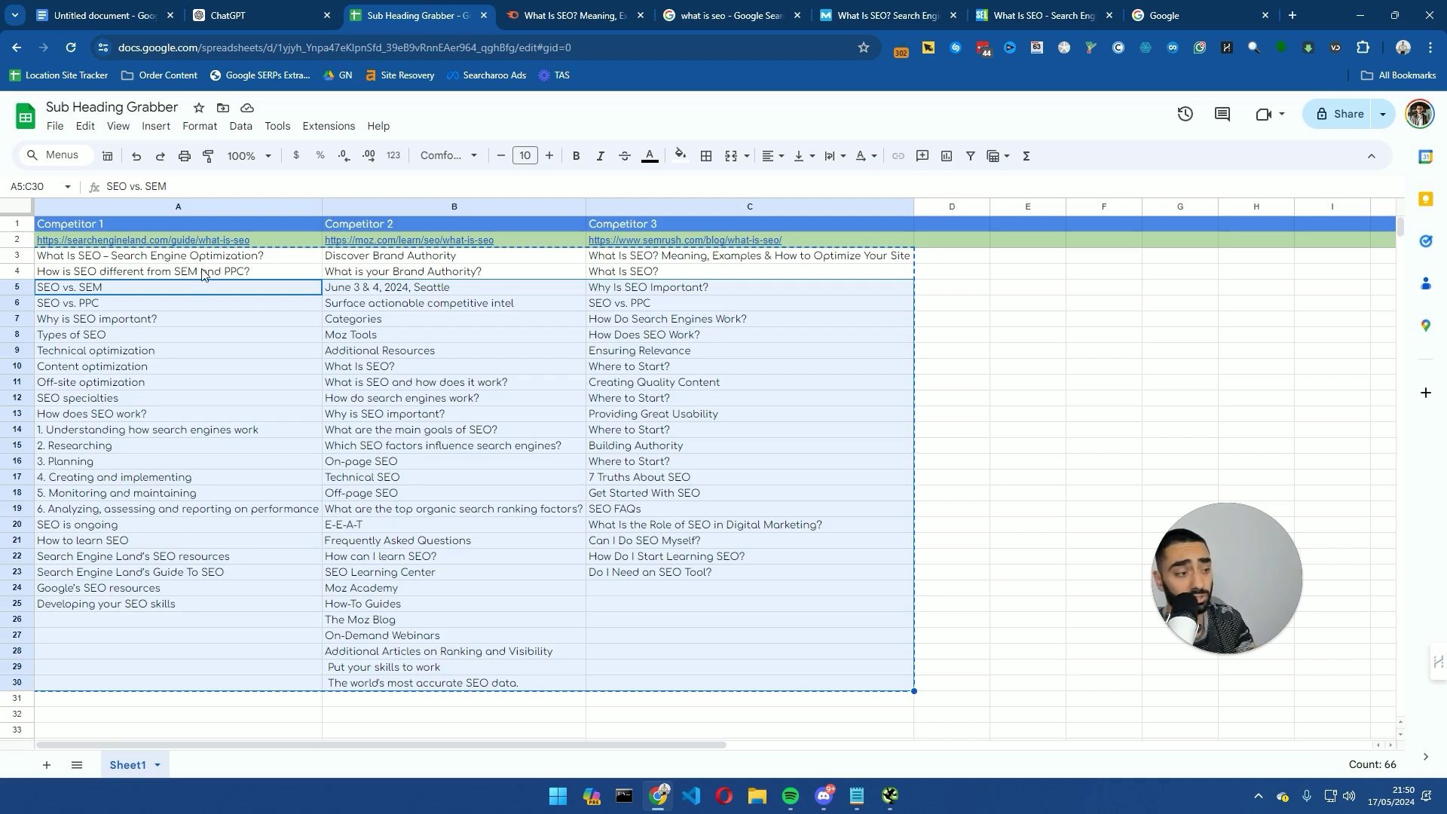
drag(185, 240, 702, 241)
key(Delete)
click(311, 335)
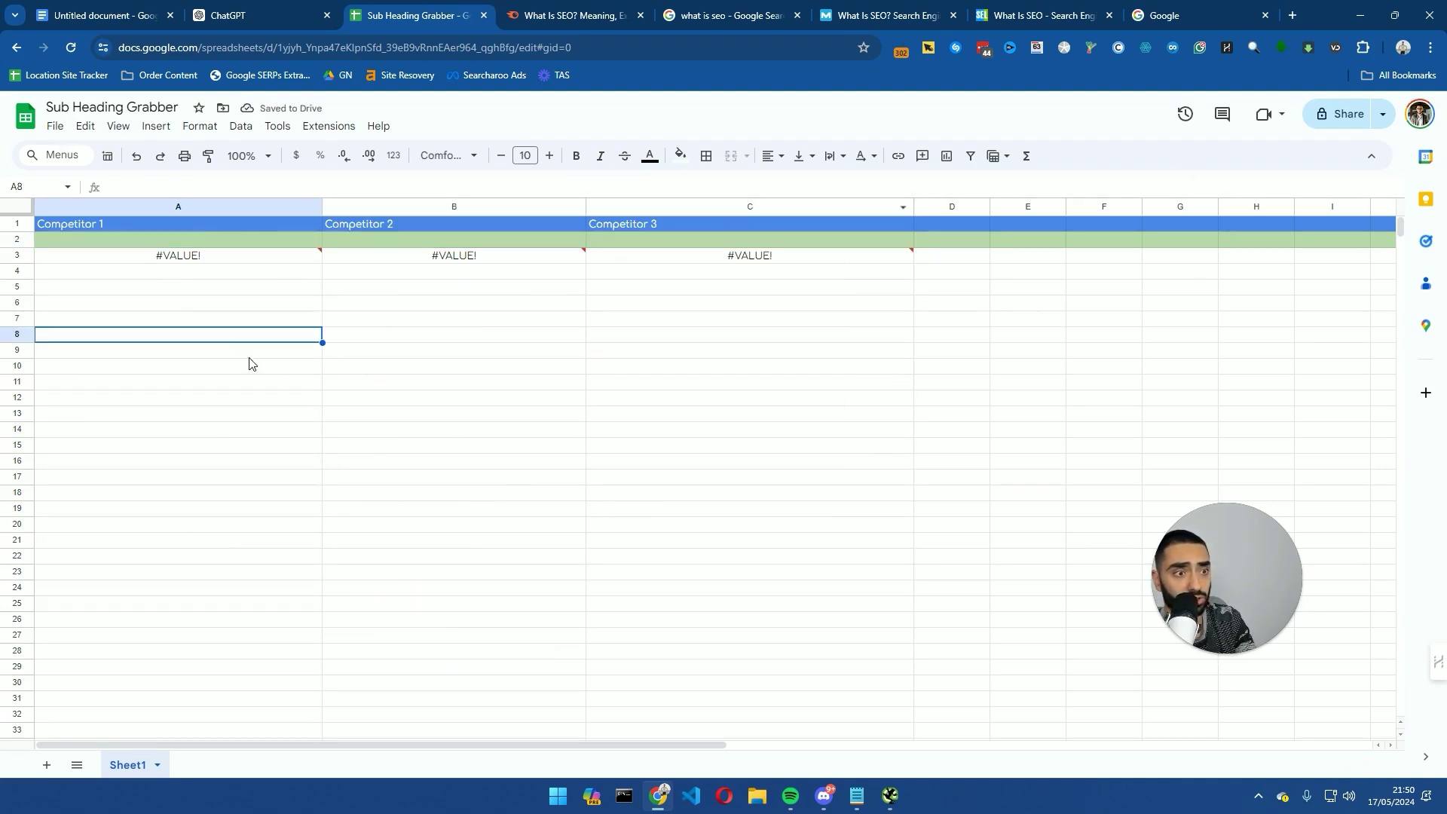
click(50, 127)
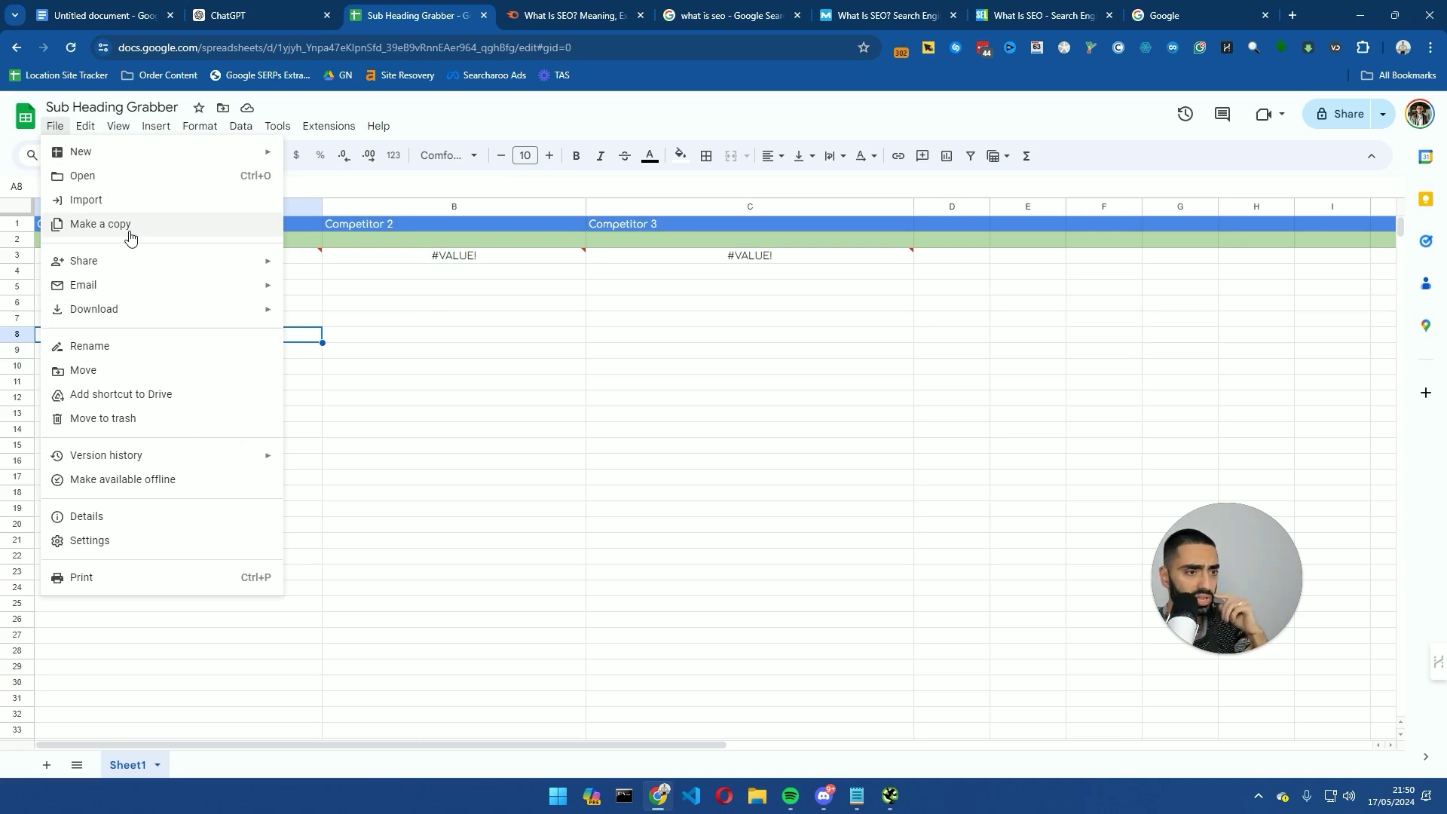
click(482, 382)
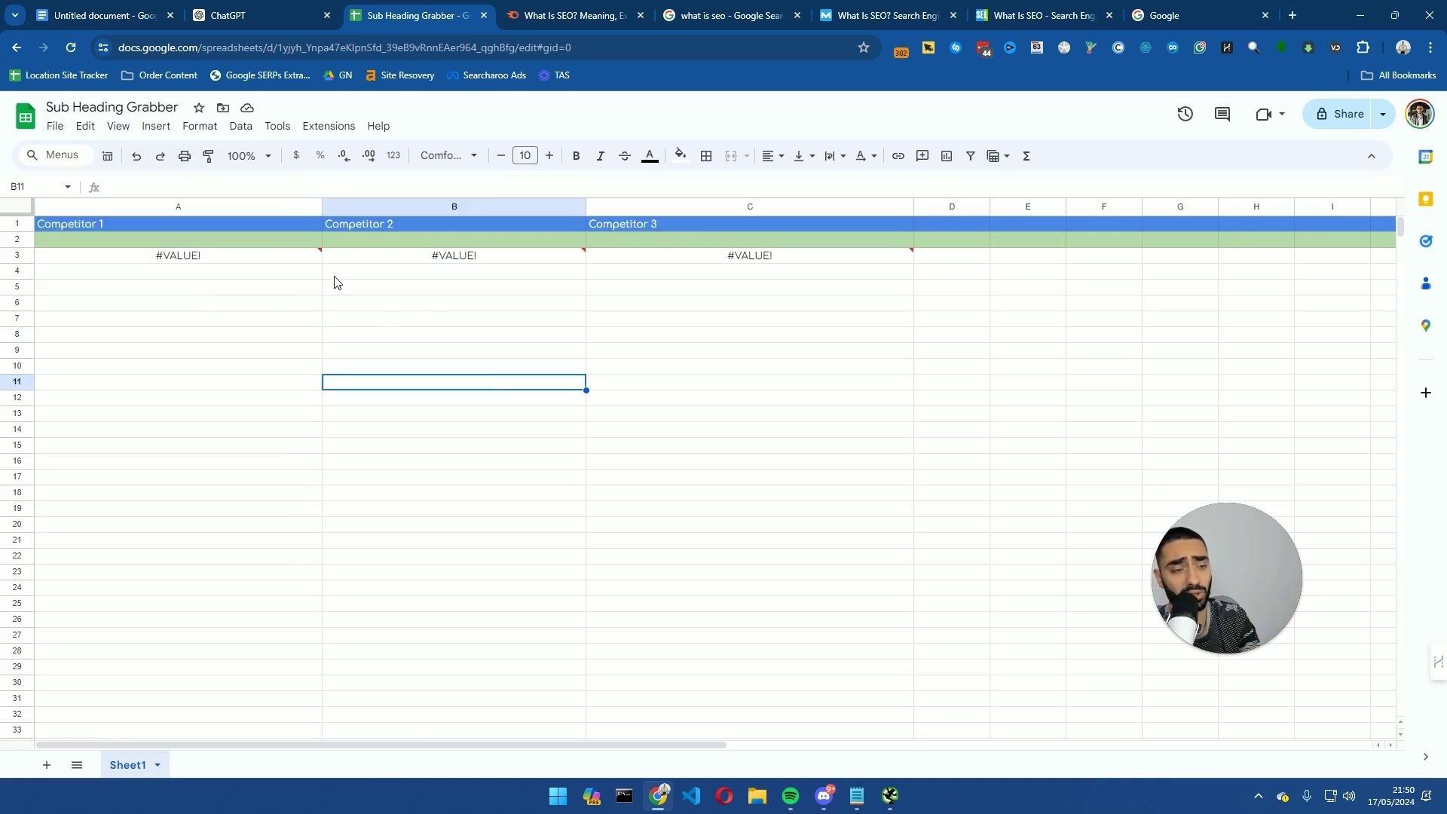